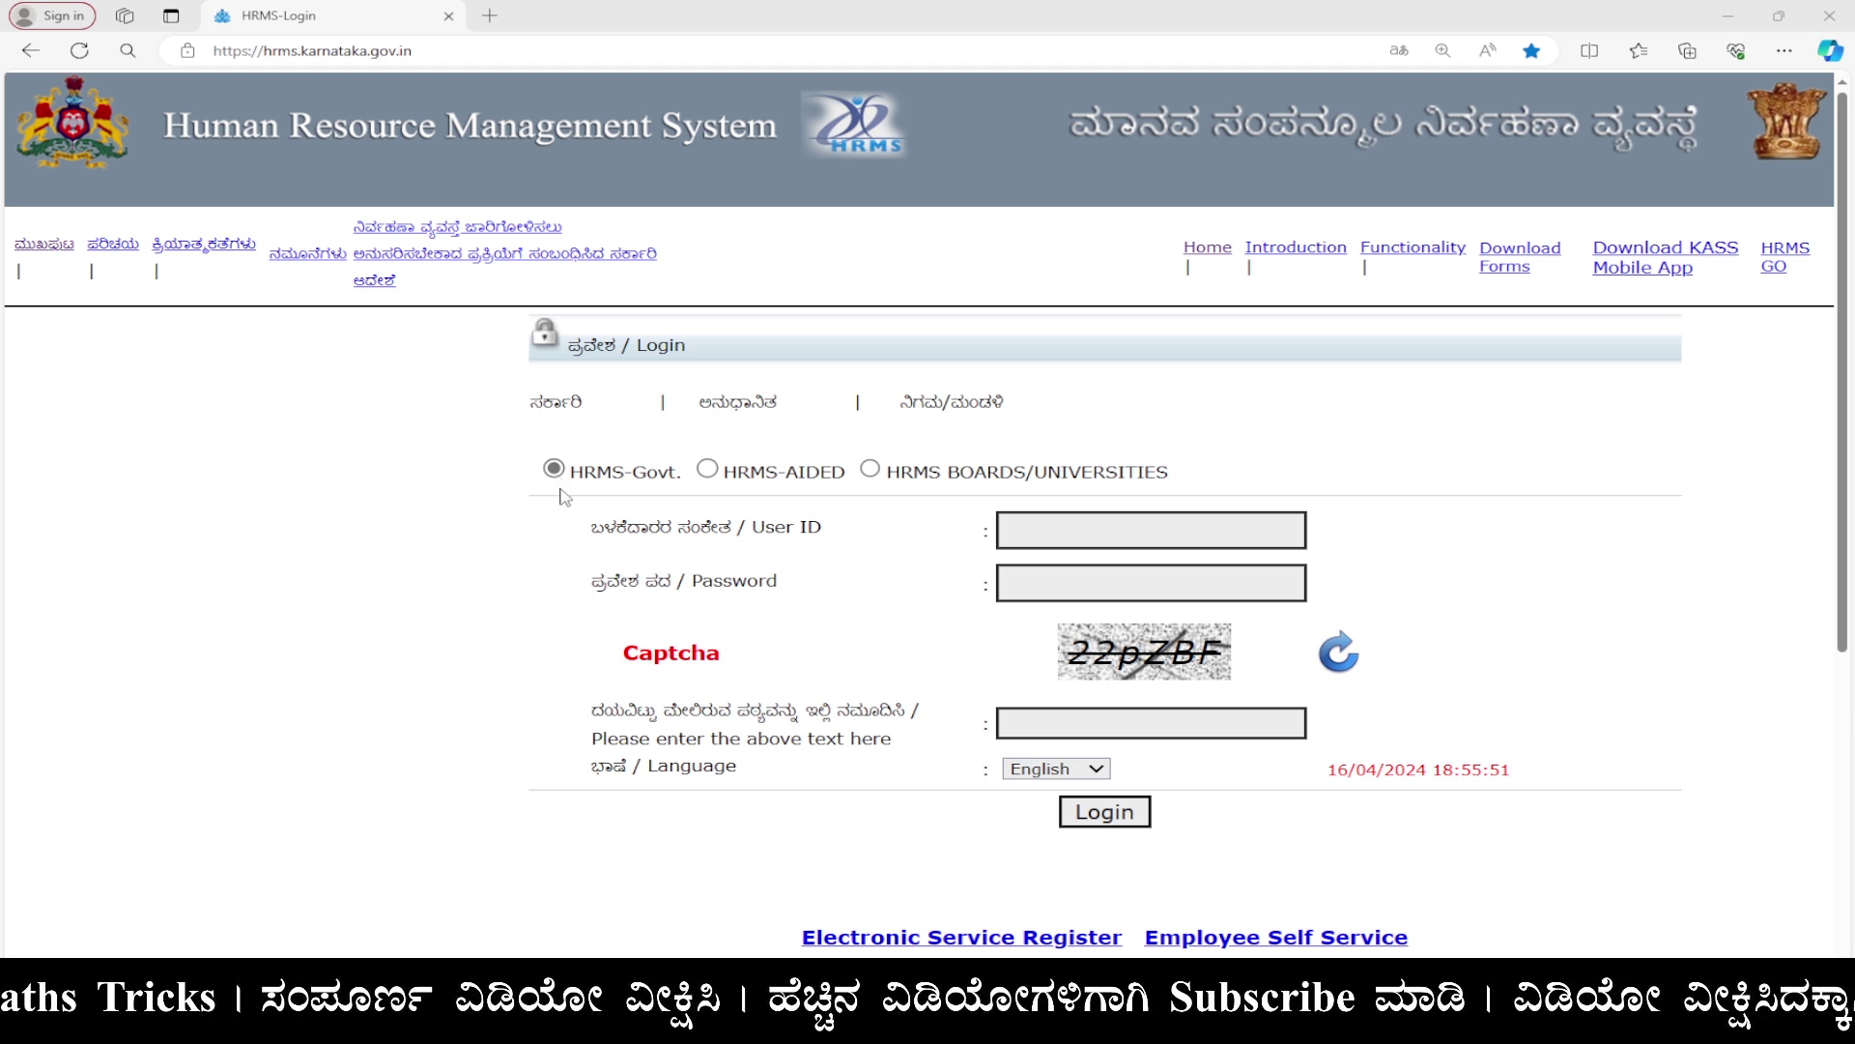
Log in to HRMS as the DDO with the user ID, account password and captcha text.
left_click(1225, 526)
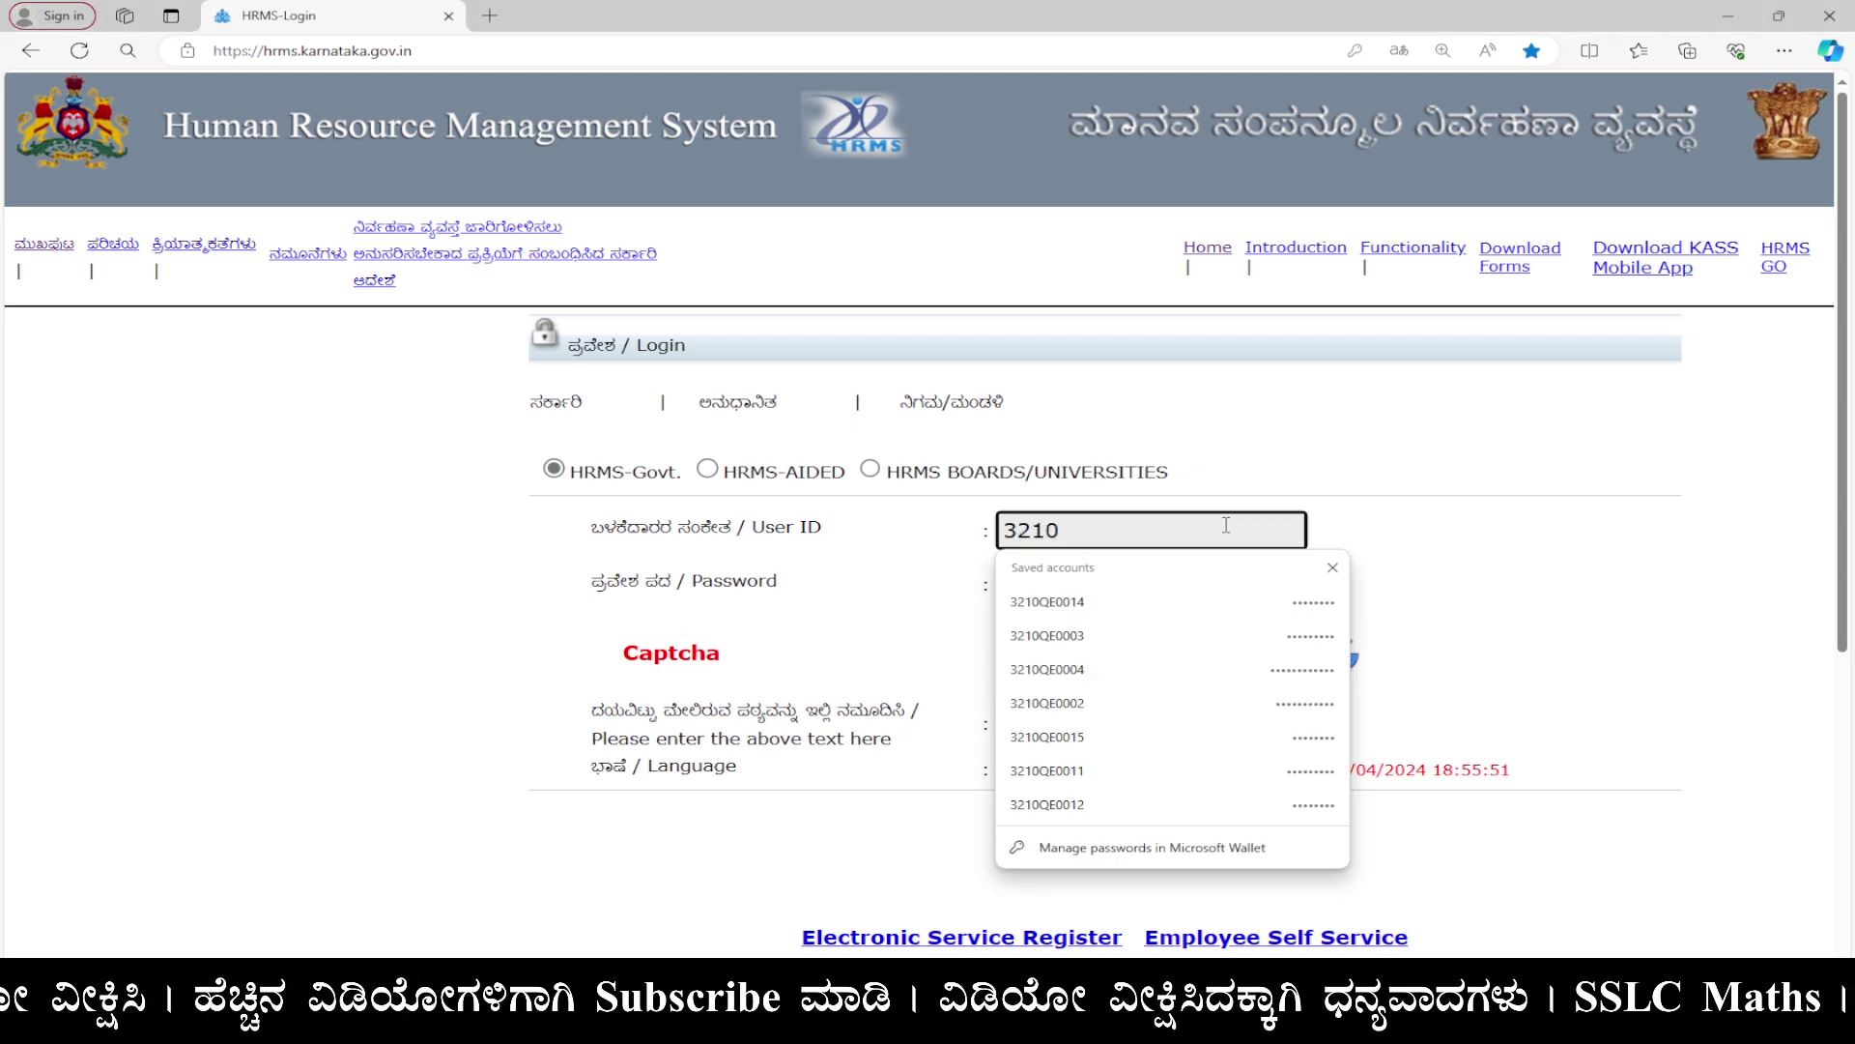
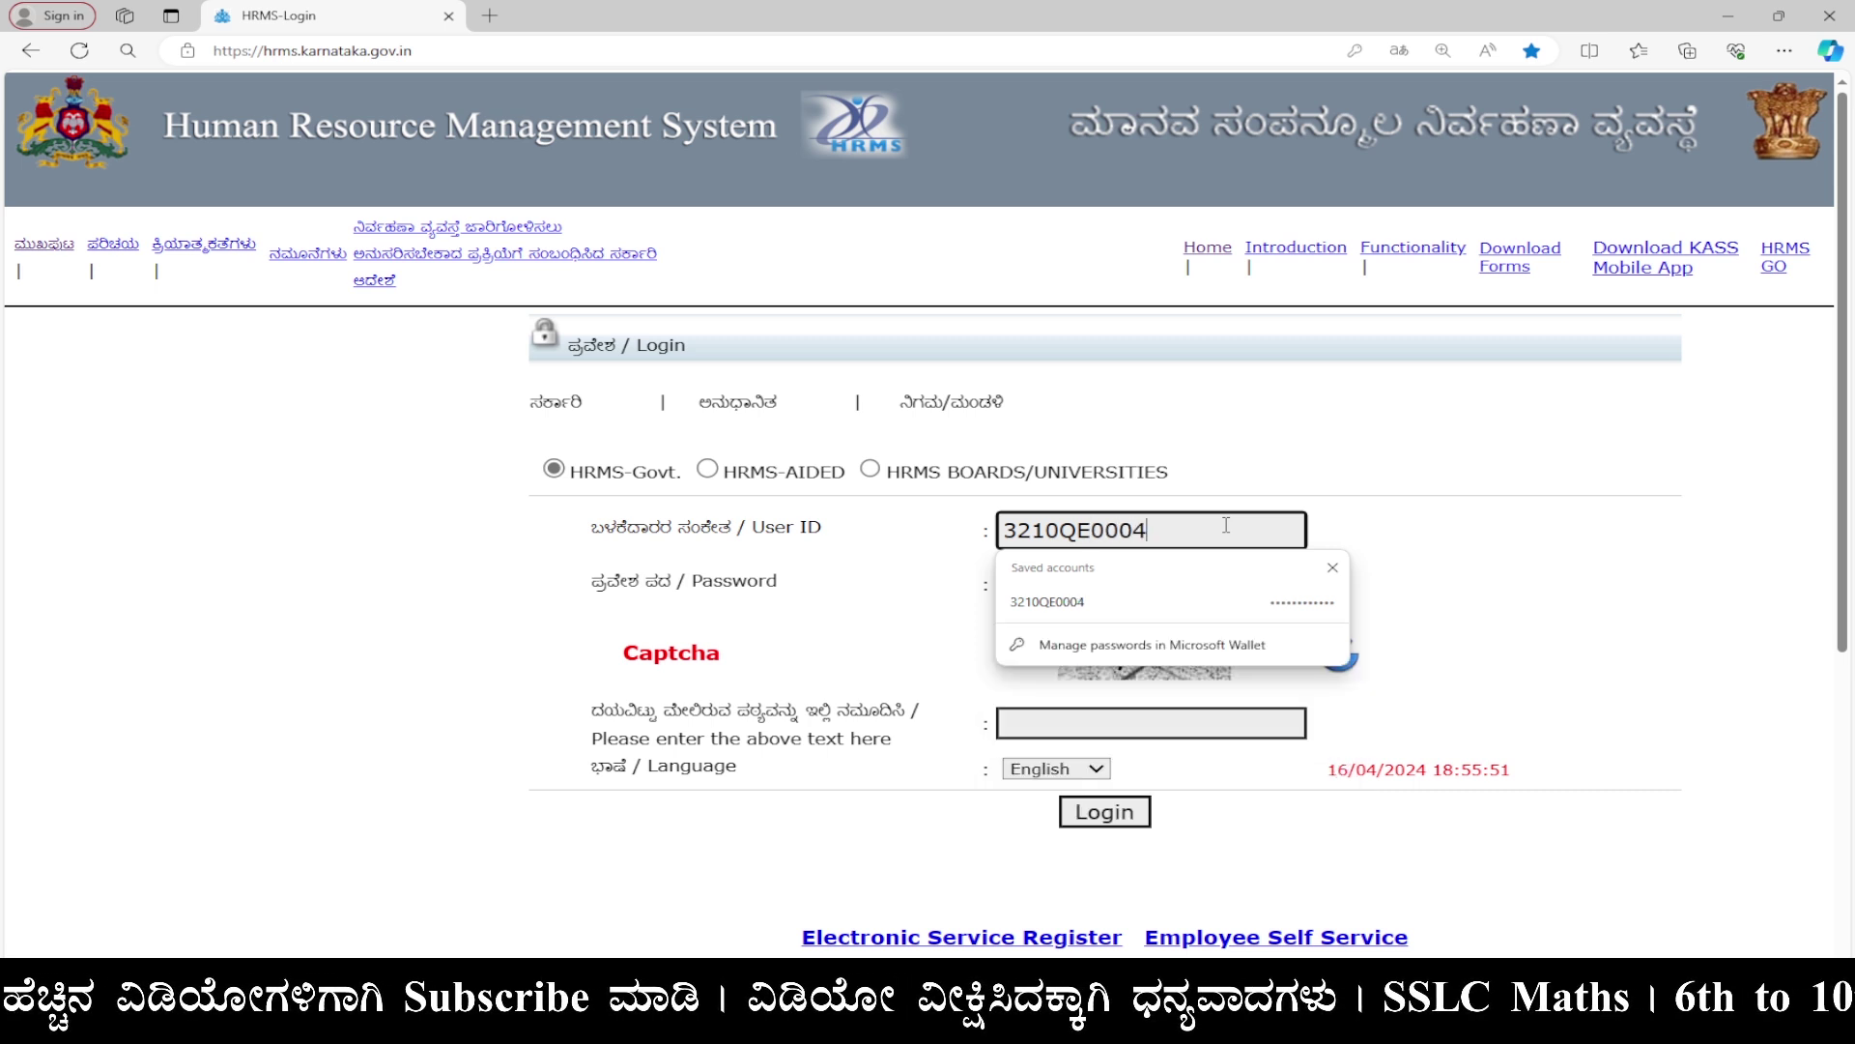
key("Tab")
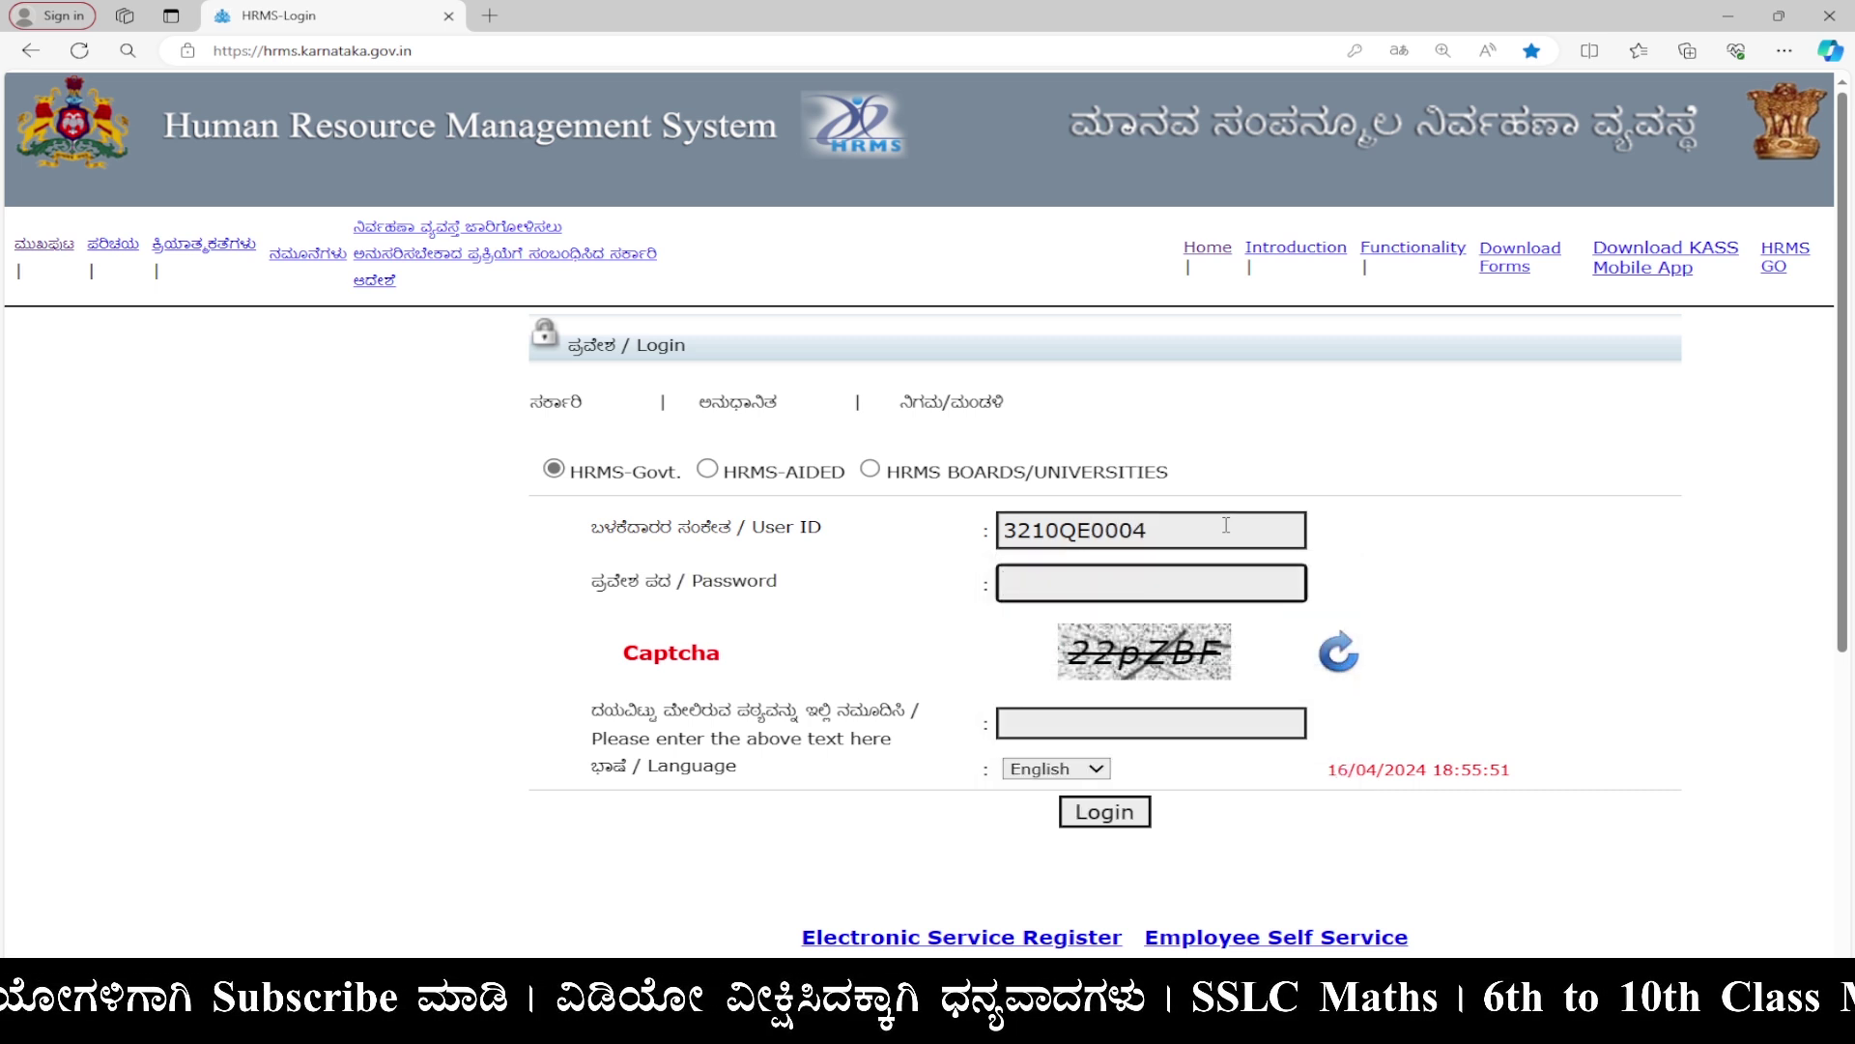
key("ctrl+v")
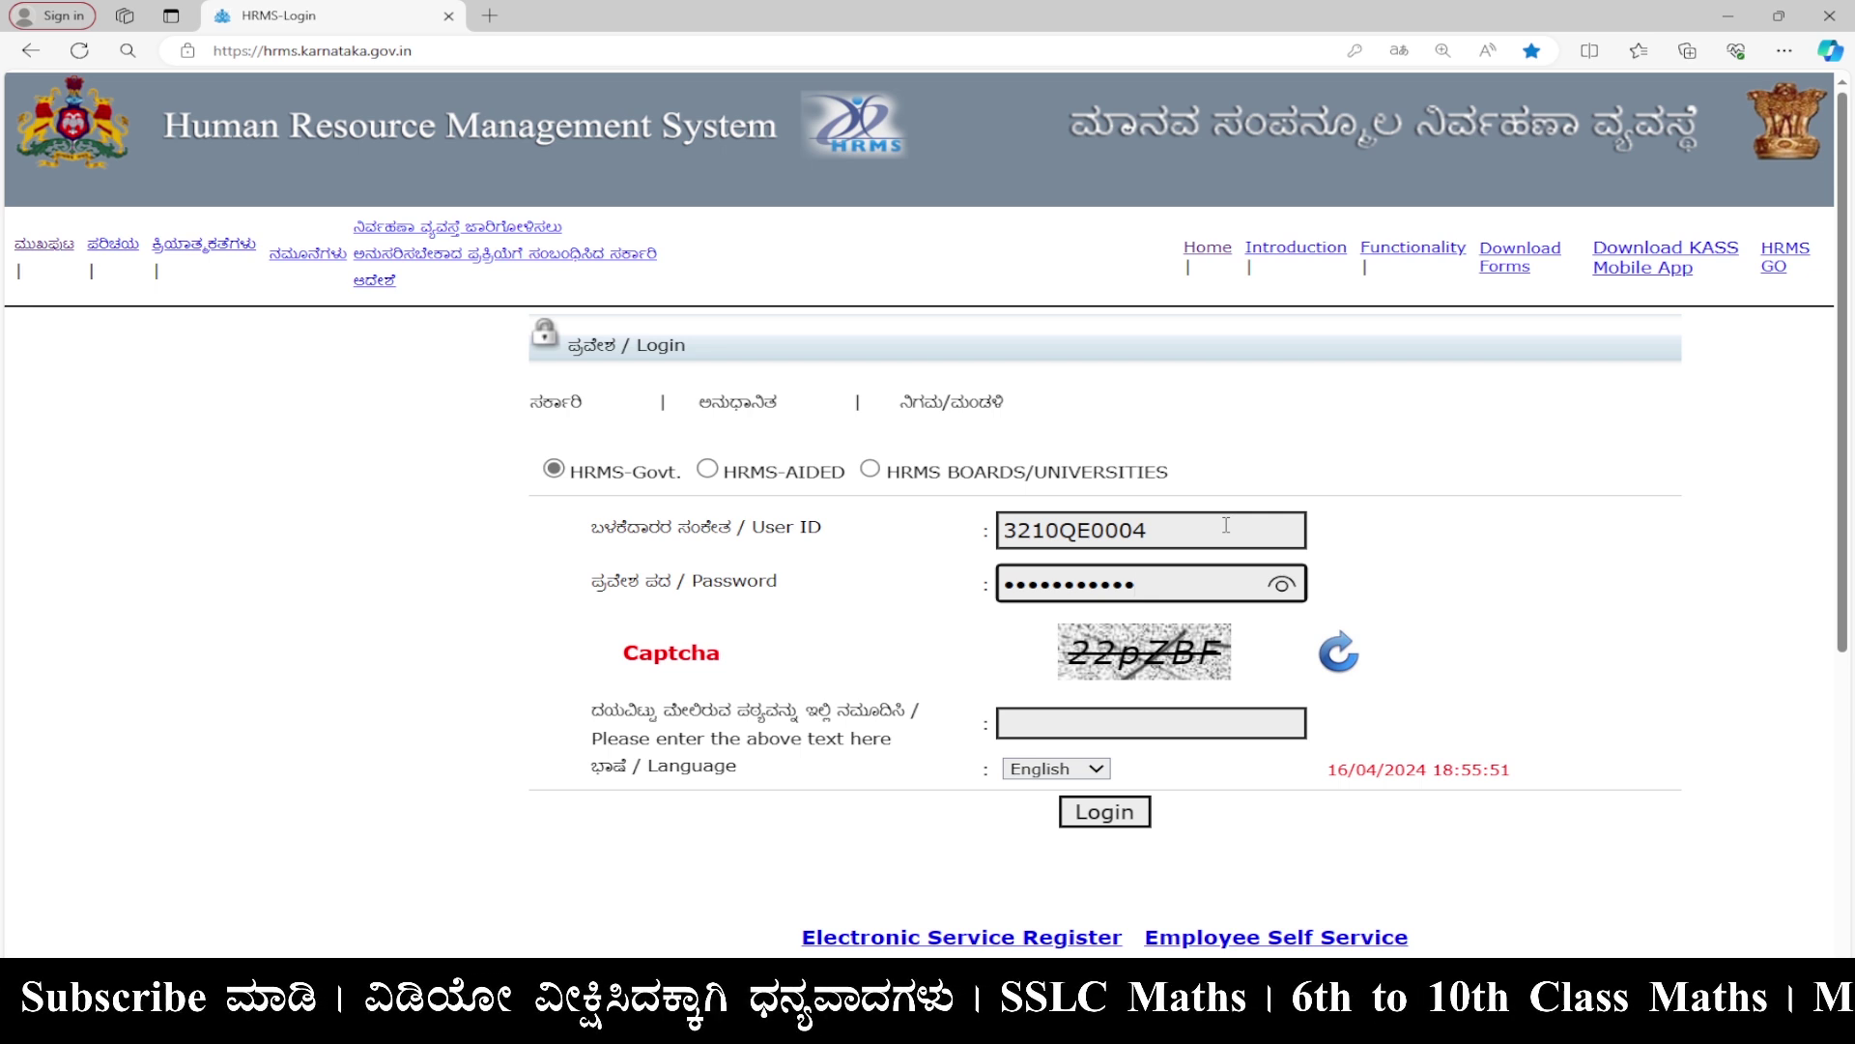
key("Tab")
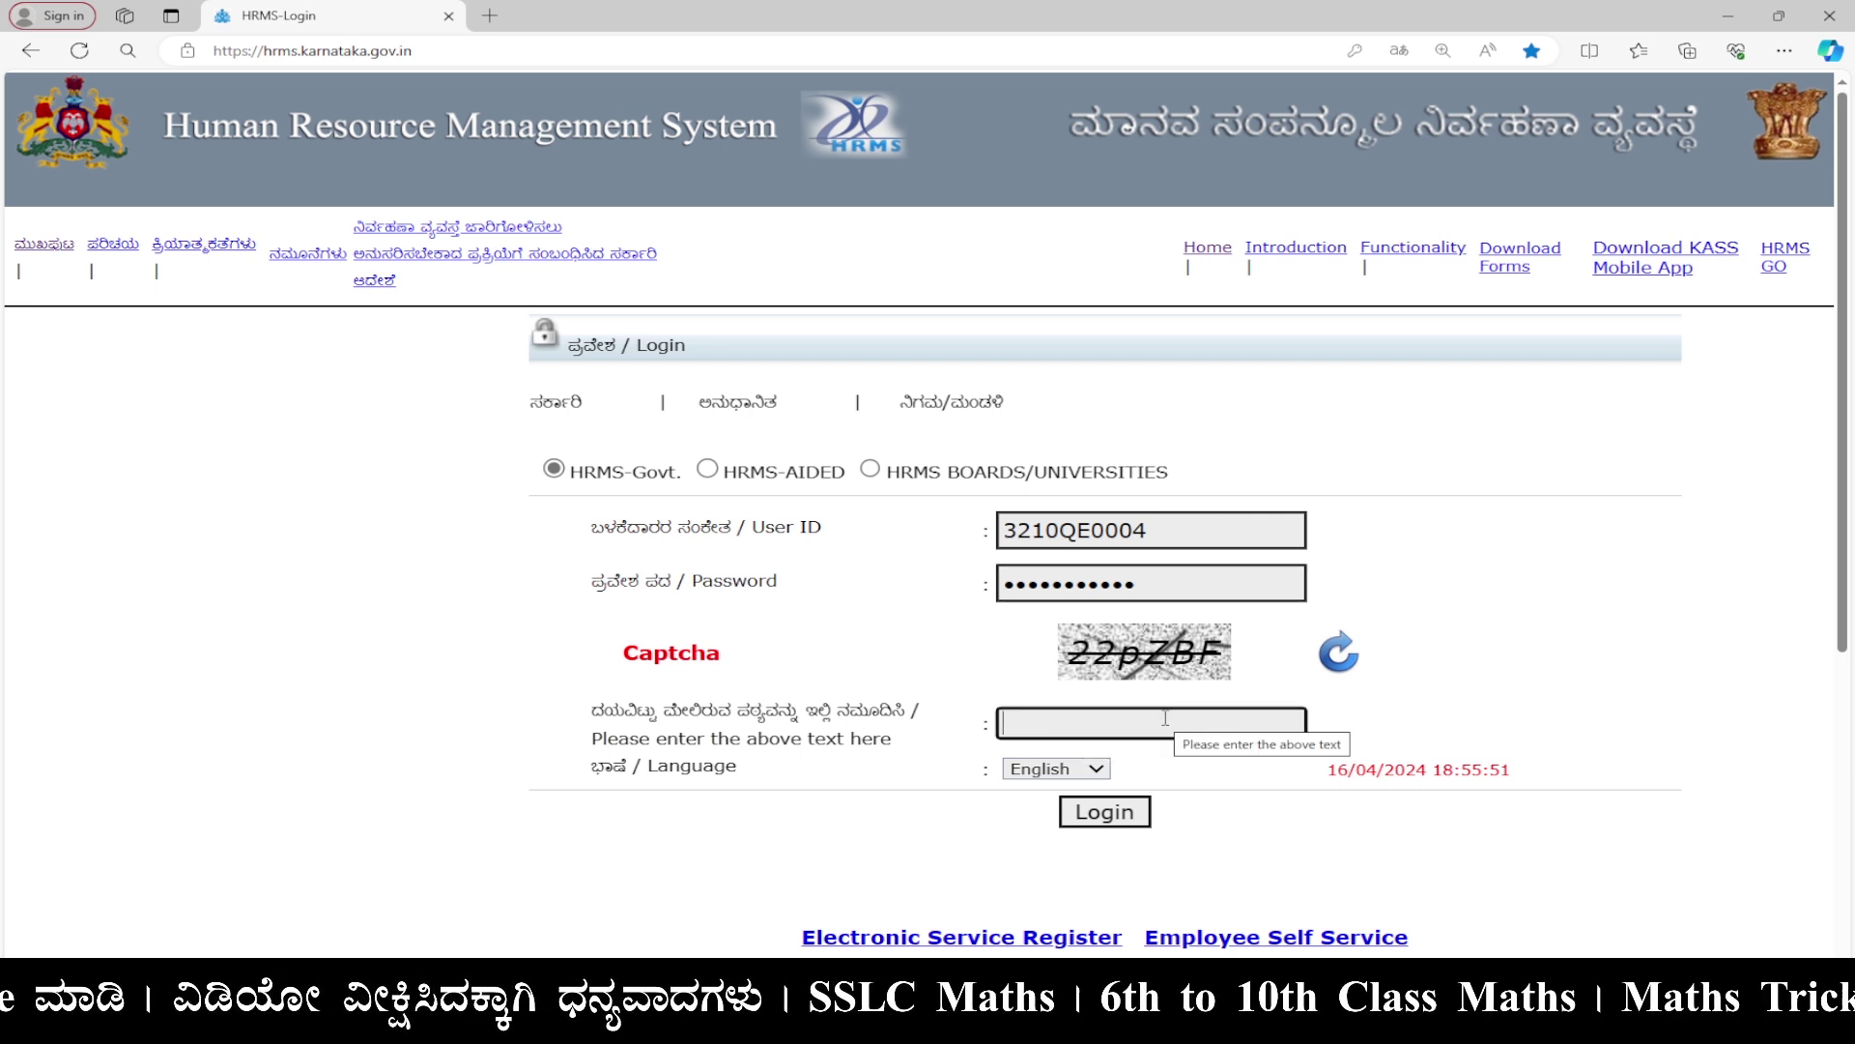
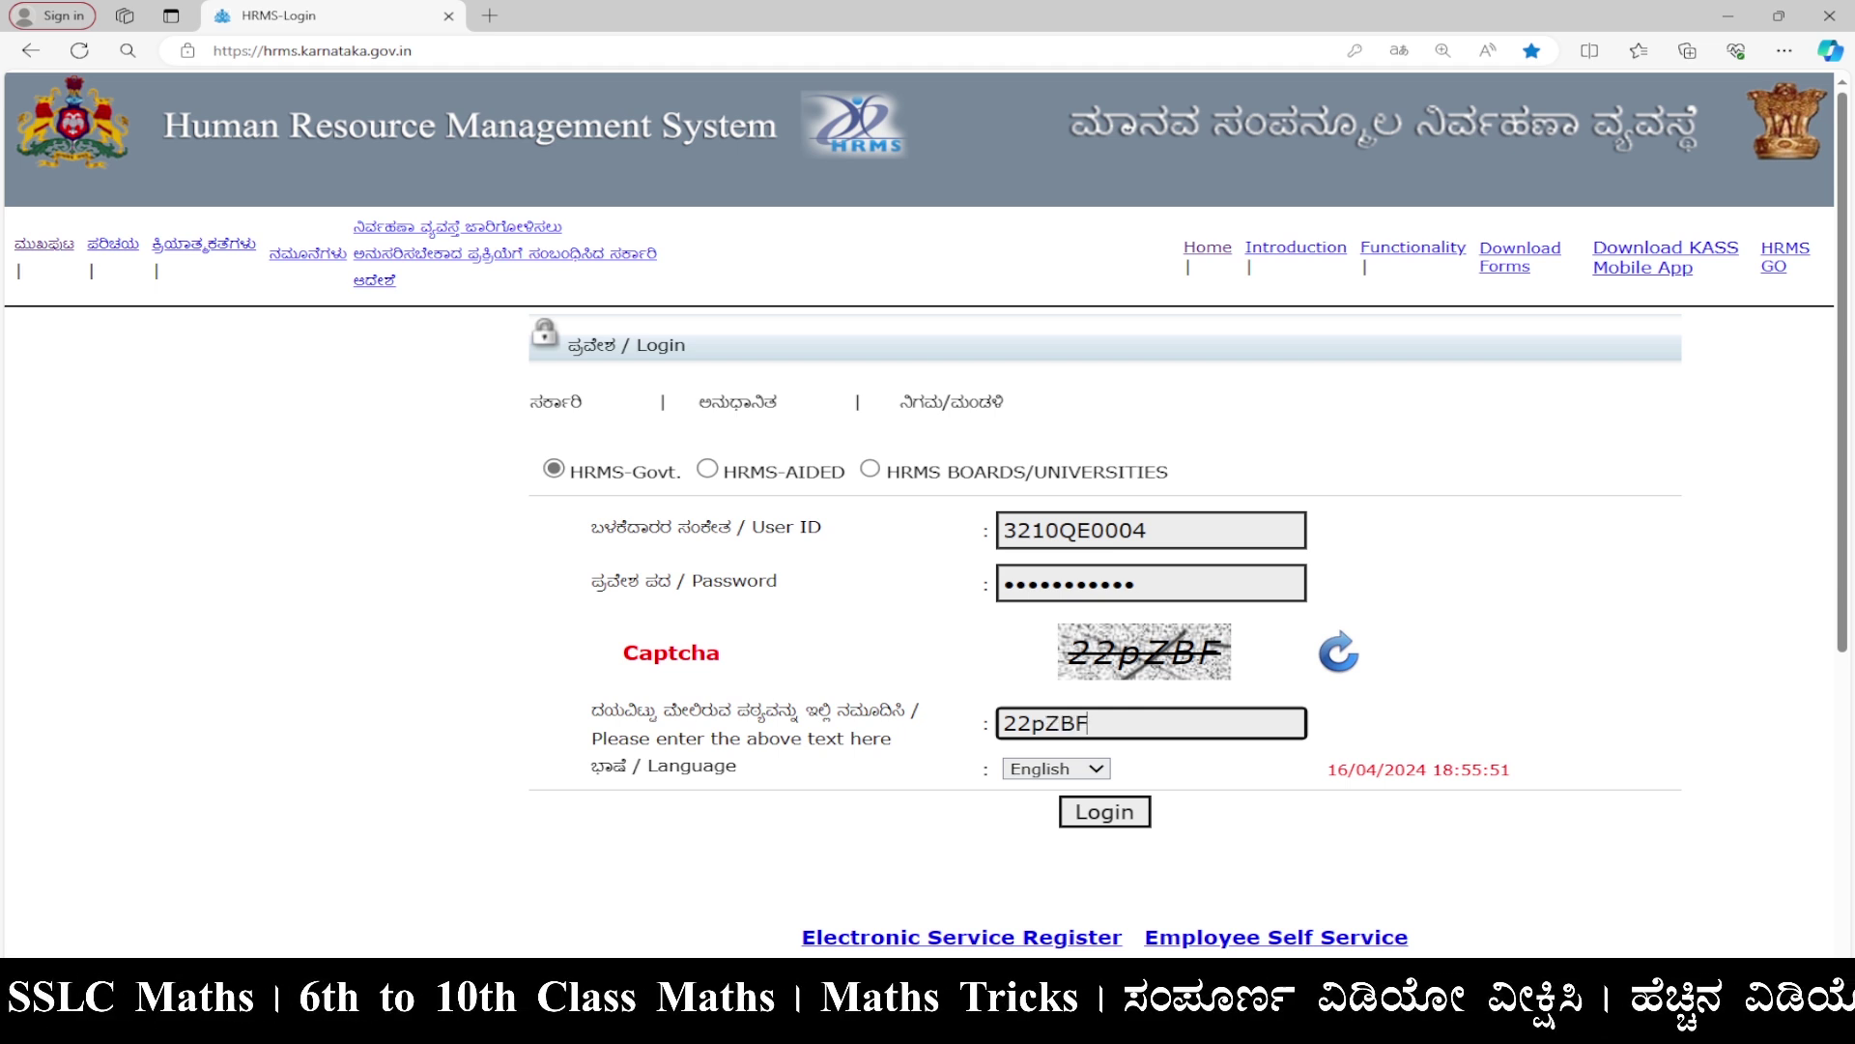
left_click(1128, 827)
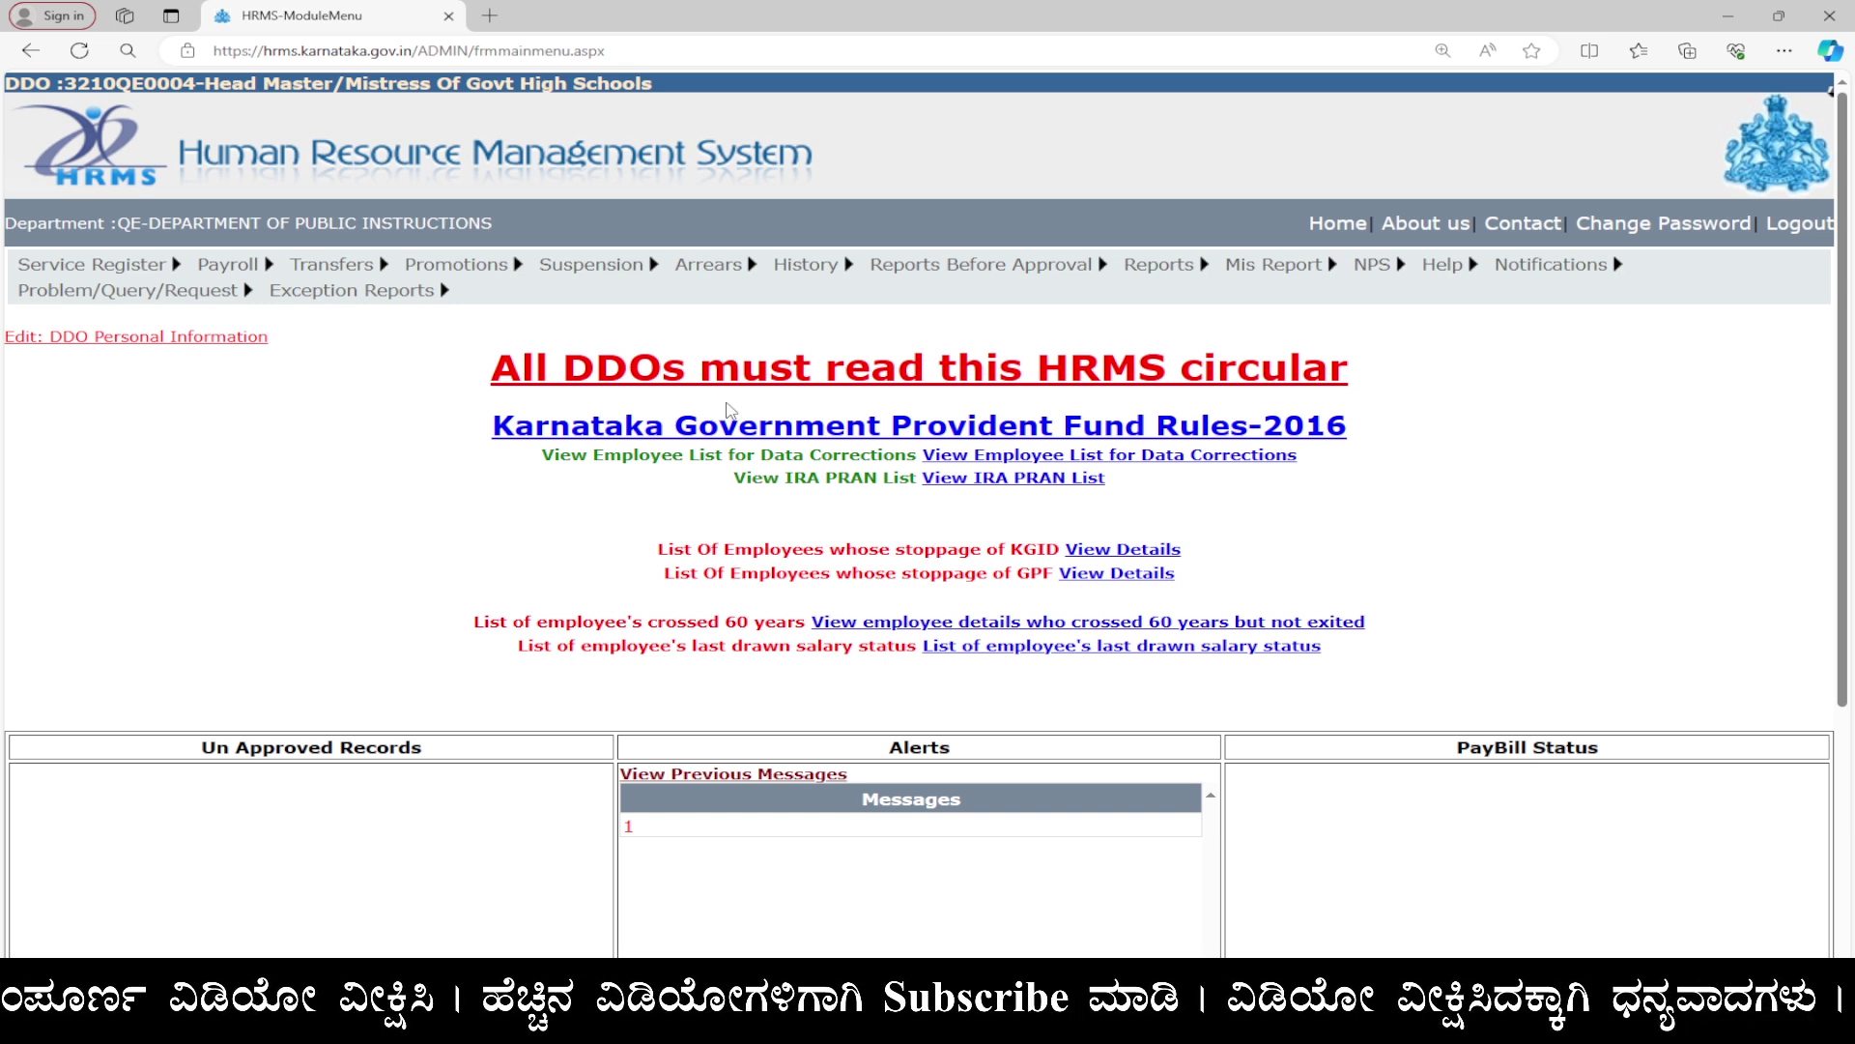
Open Generate Arrears from the Arrears menu to reach the Arrear Bill Generation form.
mouse_move(735, 278)
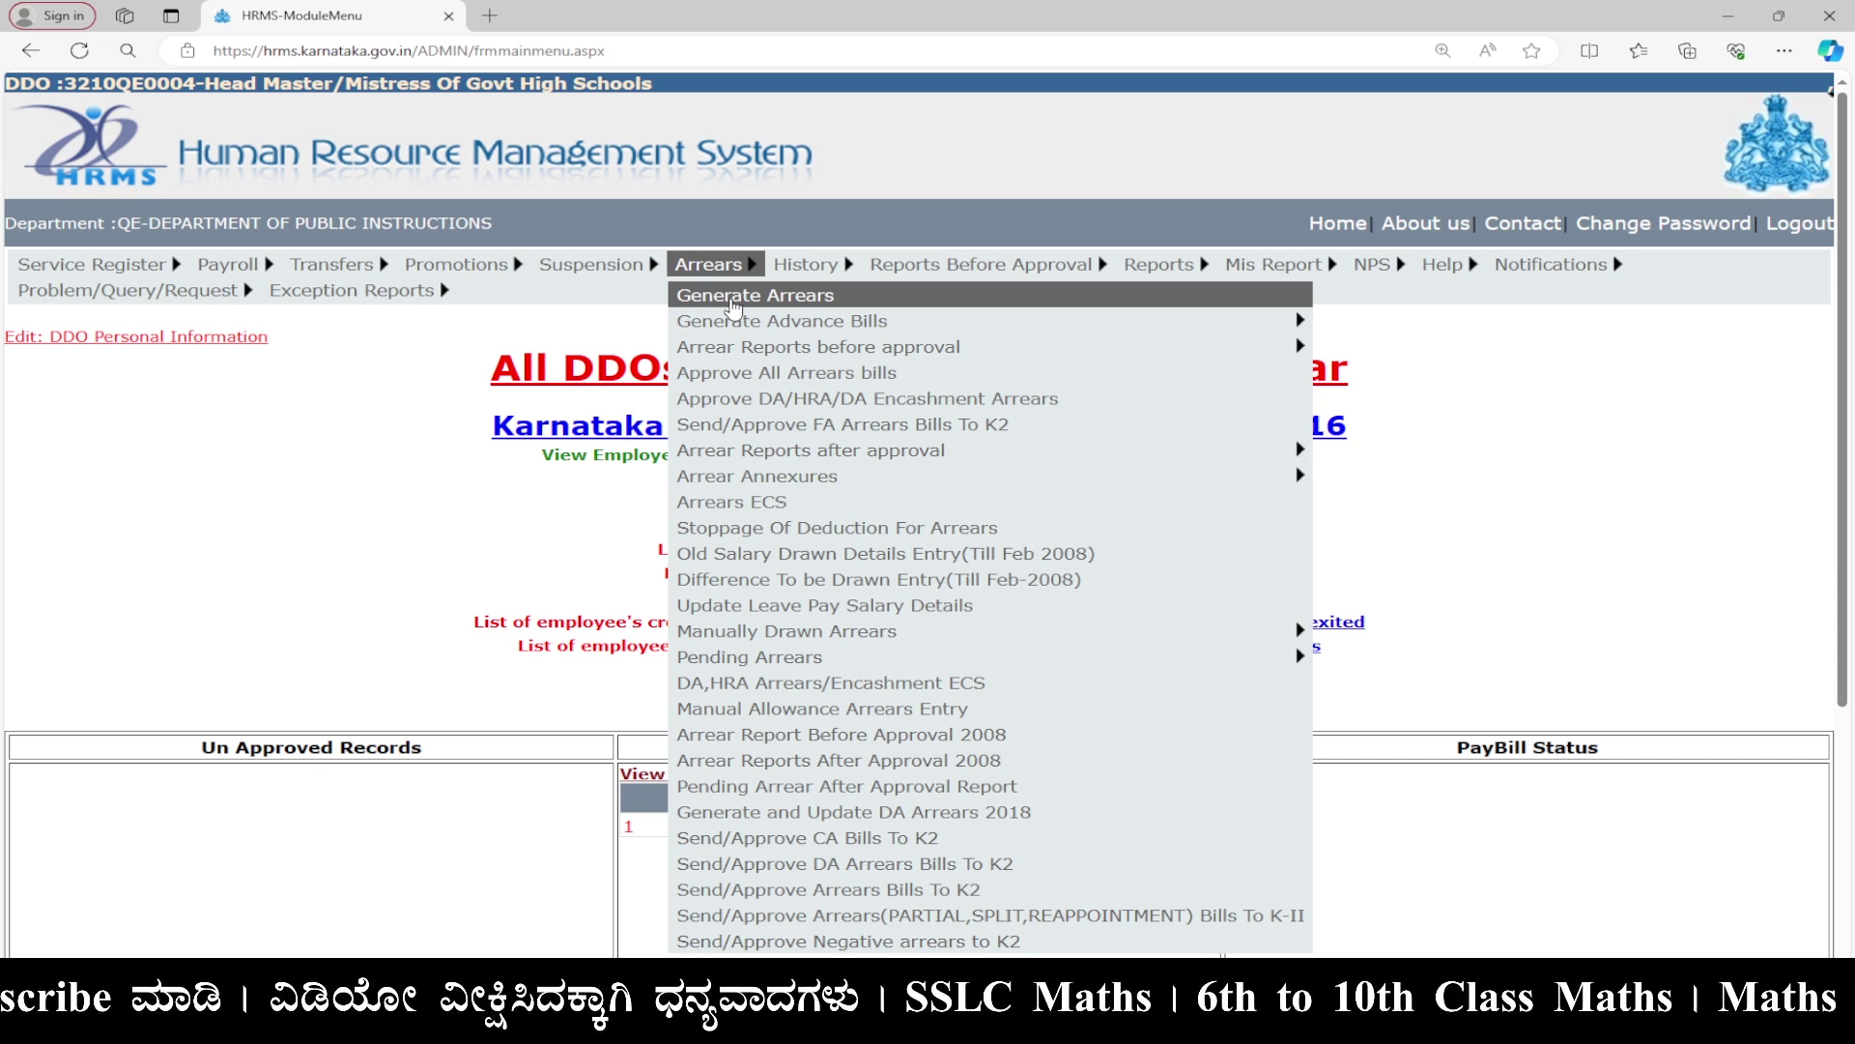
left_click(733, 295)
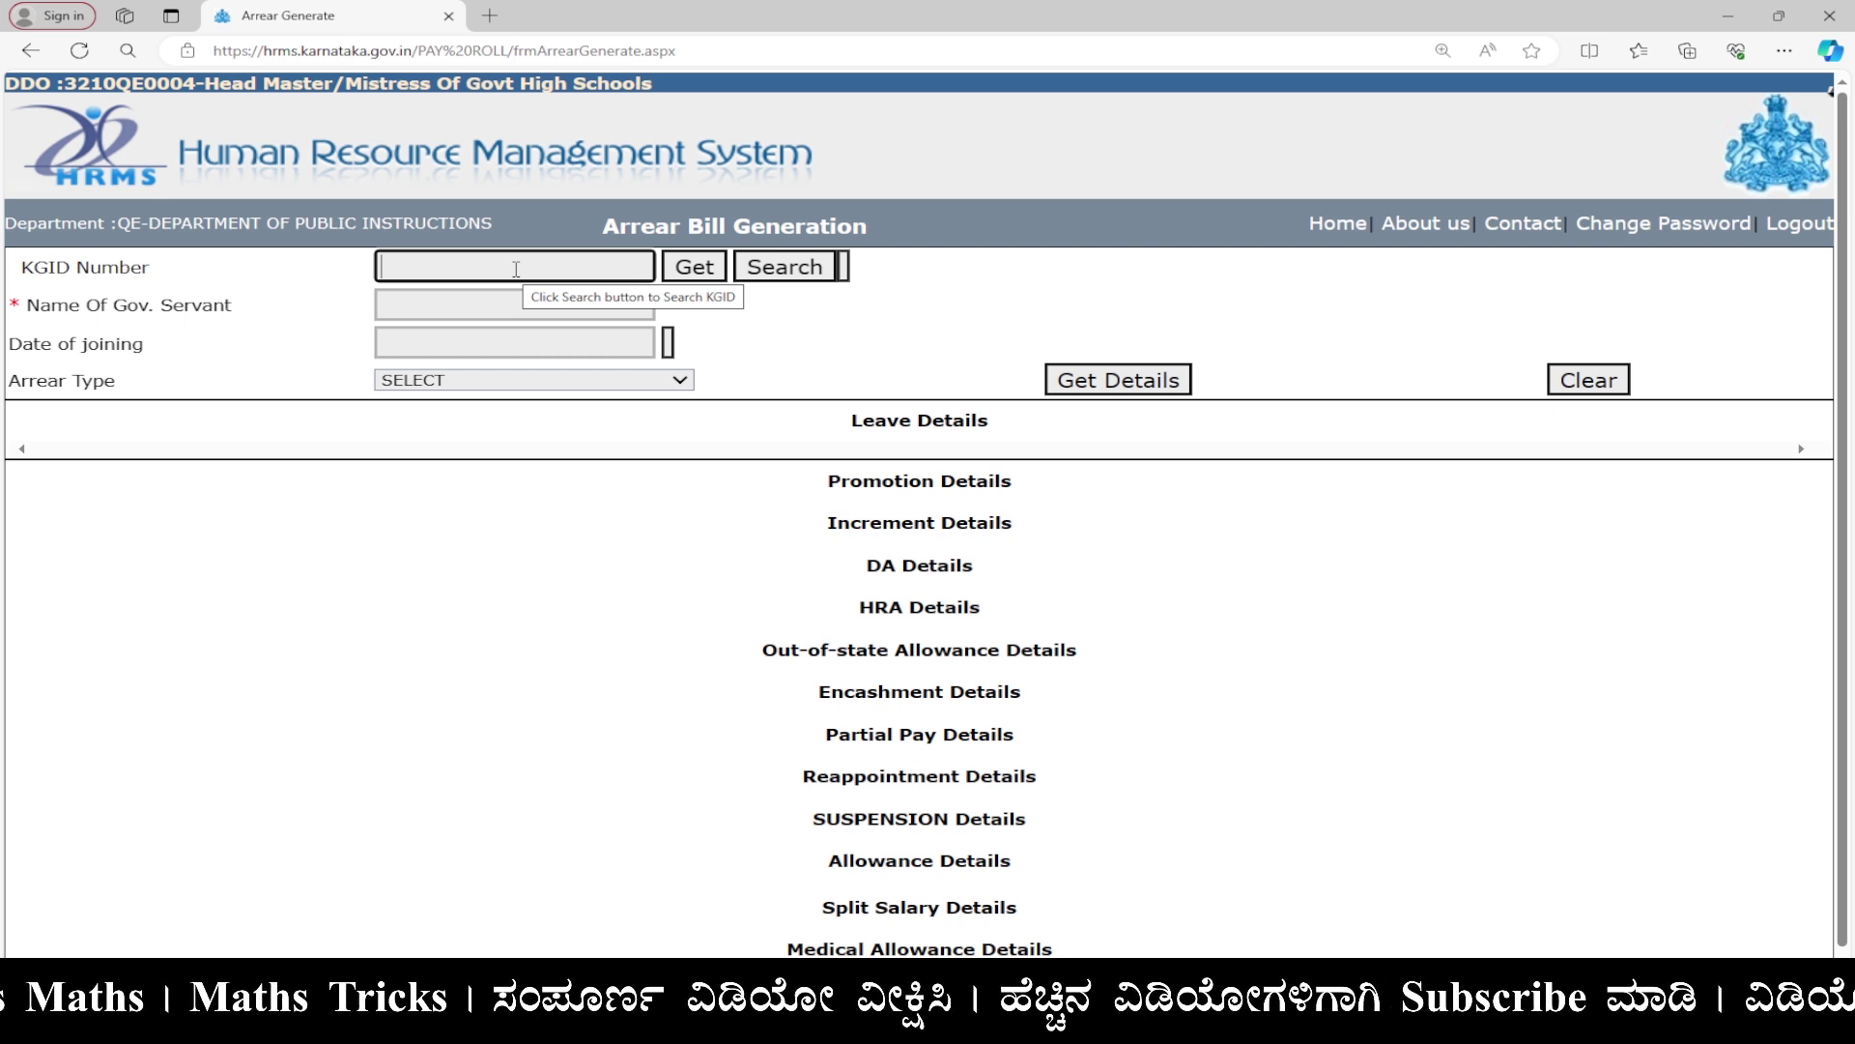
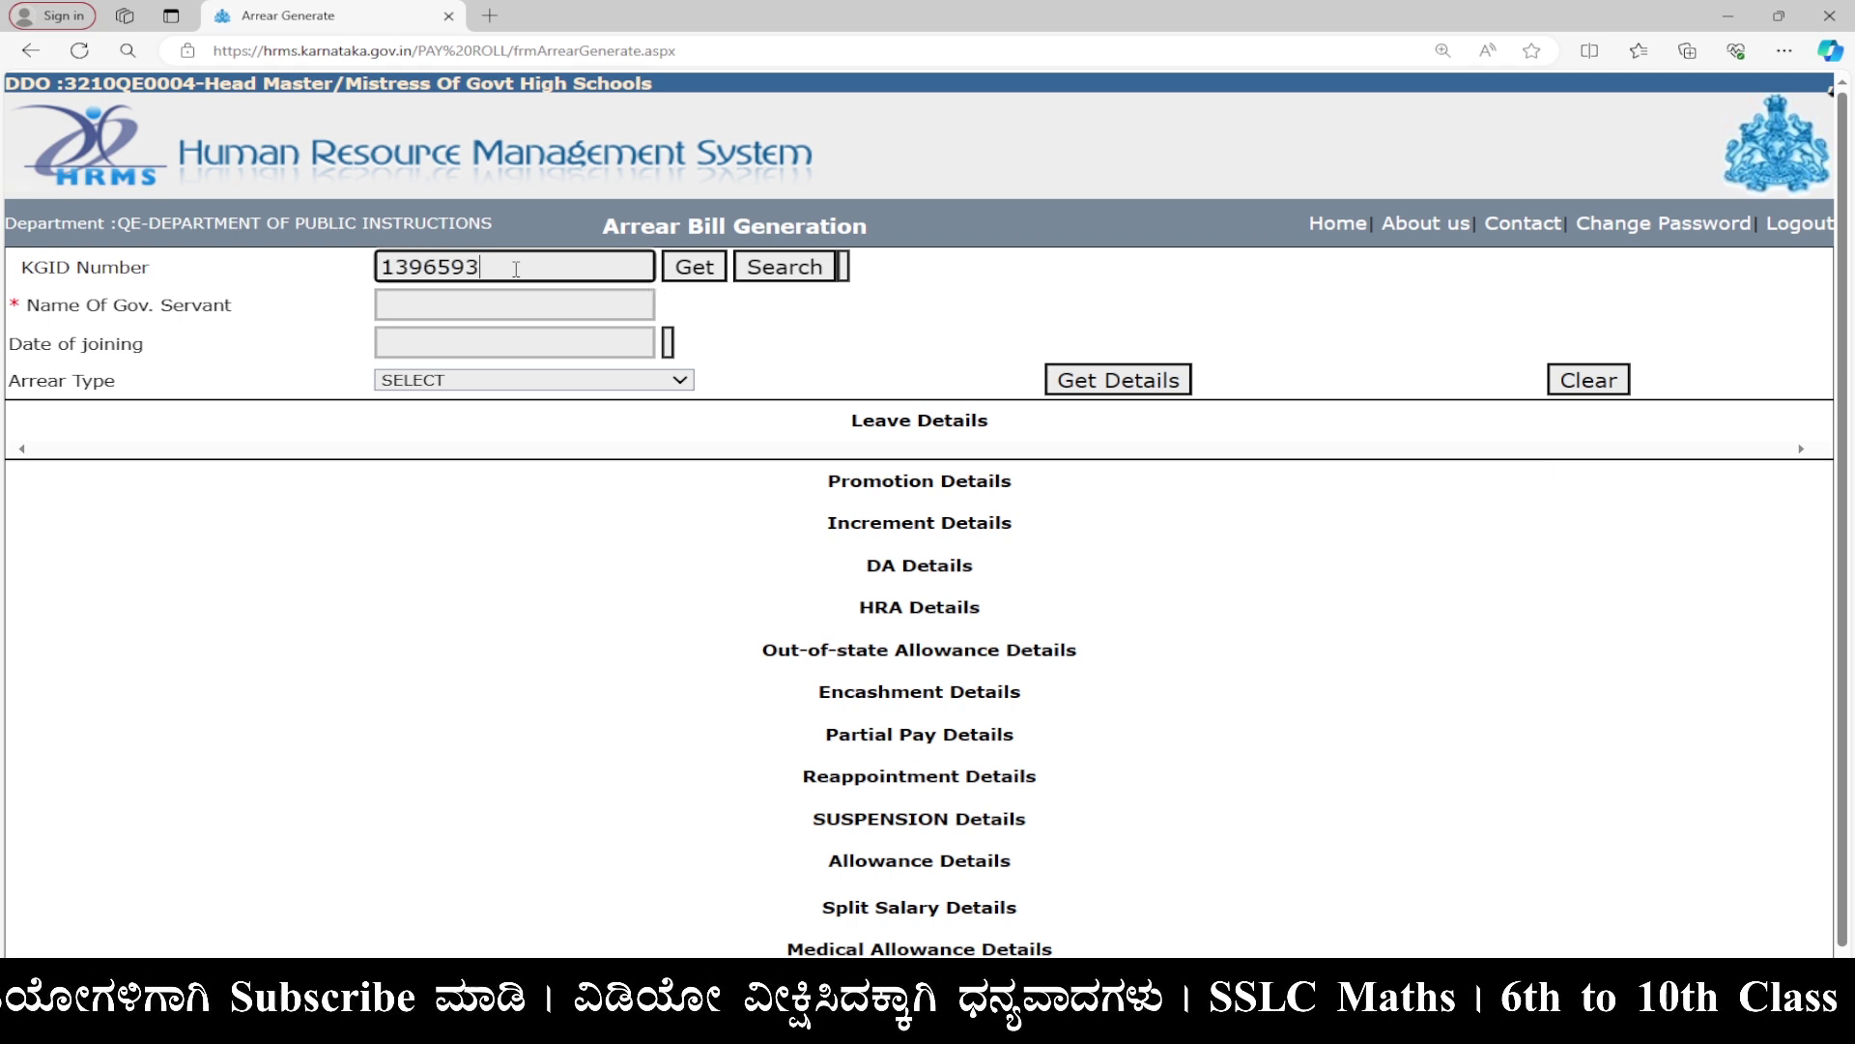
Fetch the employee by KGID number, set arrear type DAARREARS and list the DA details.
left_click(688, 273)
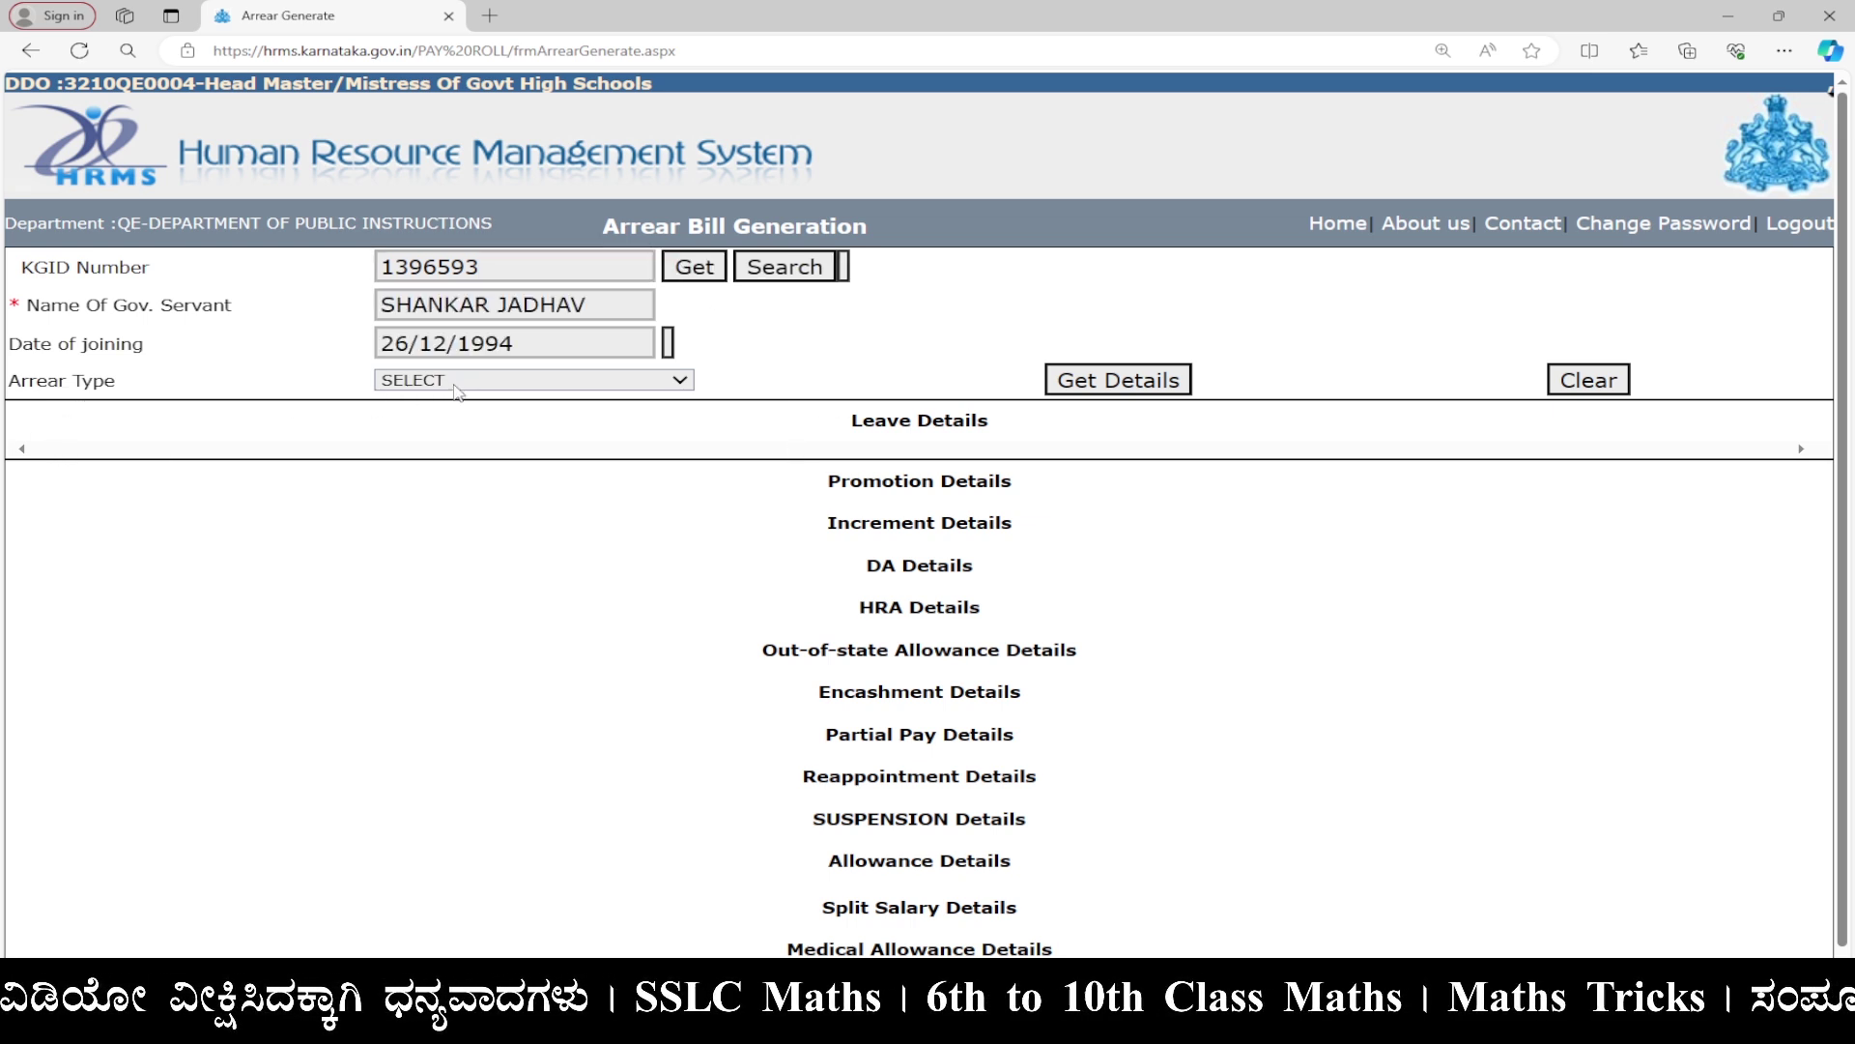
left_click(458, 381)
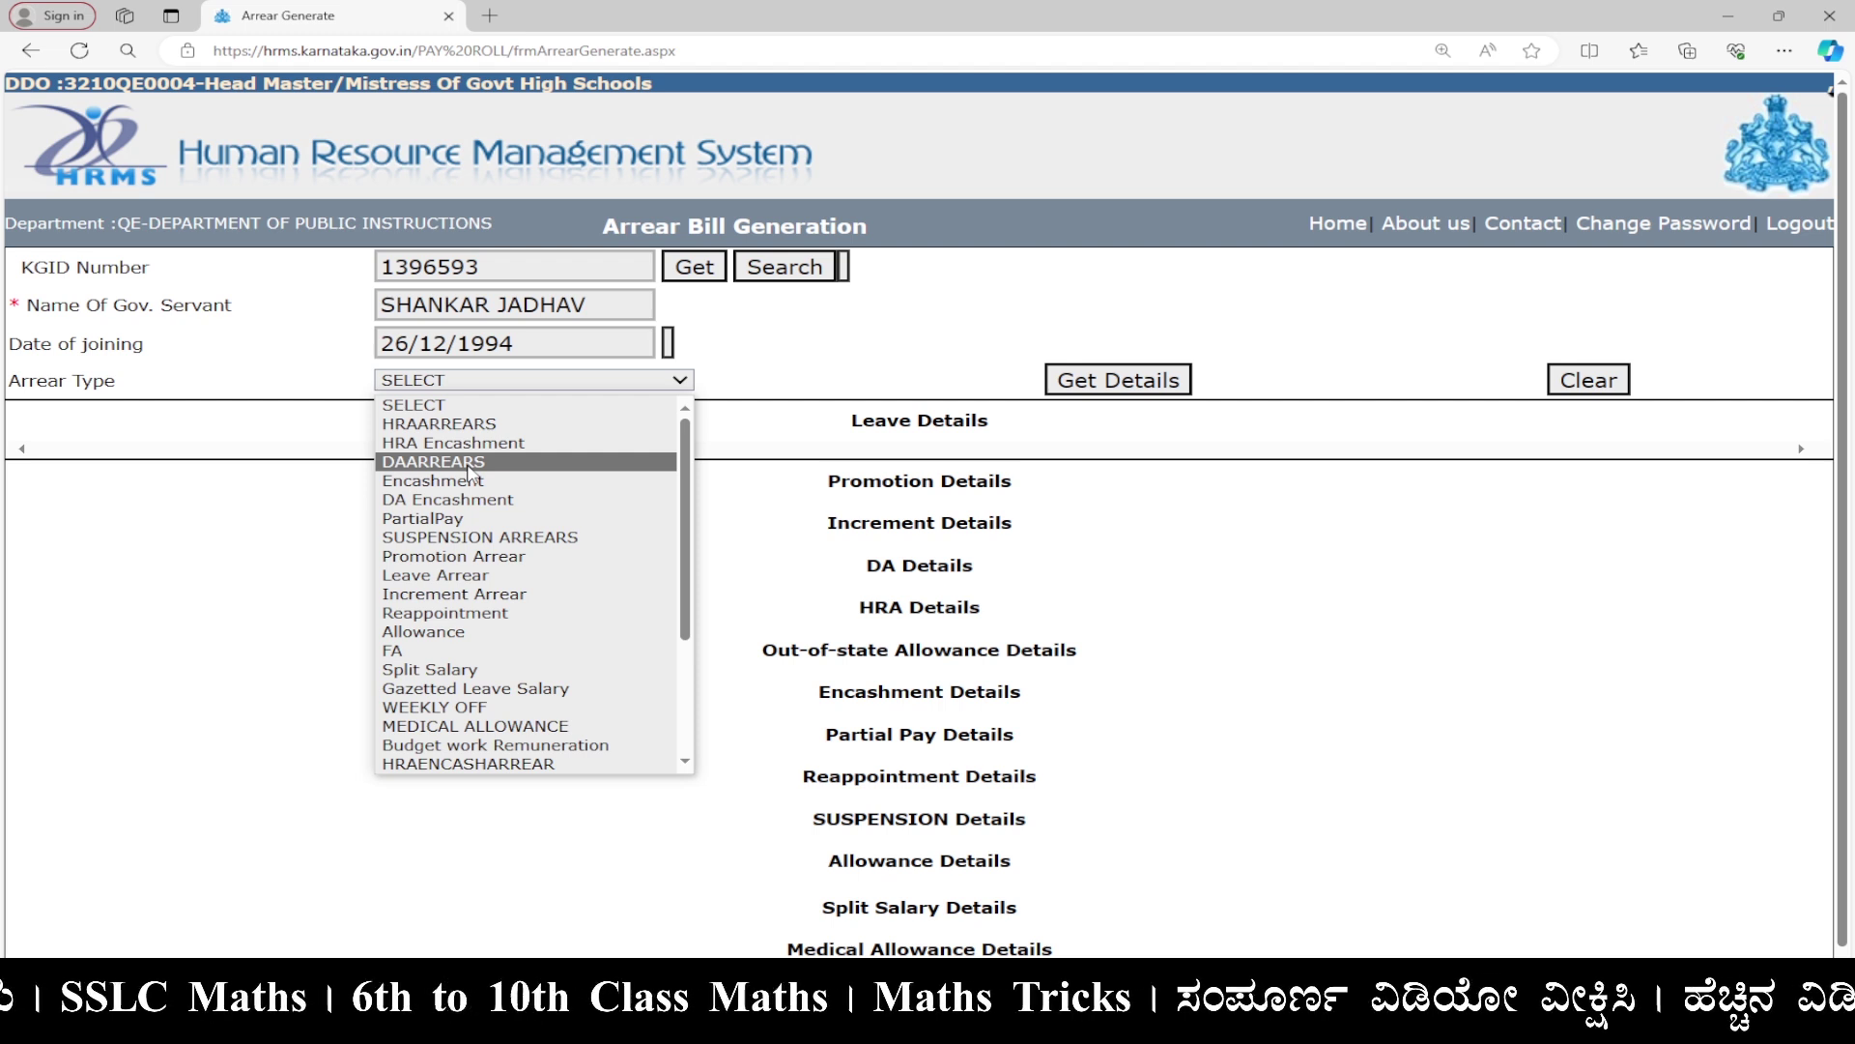
left_click(471, 465)
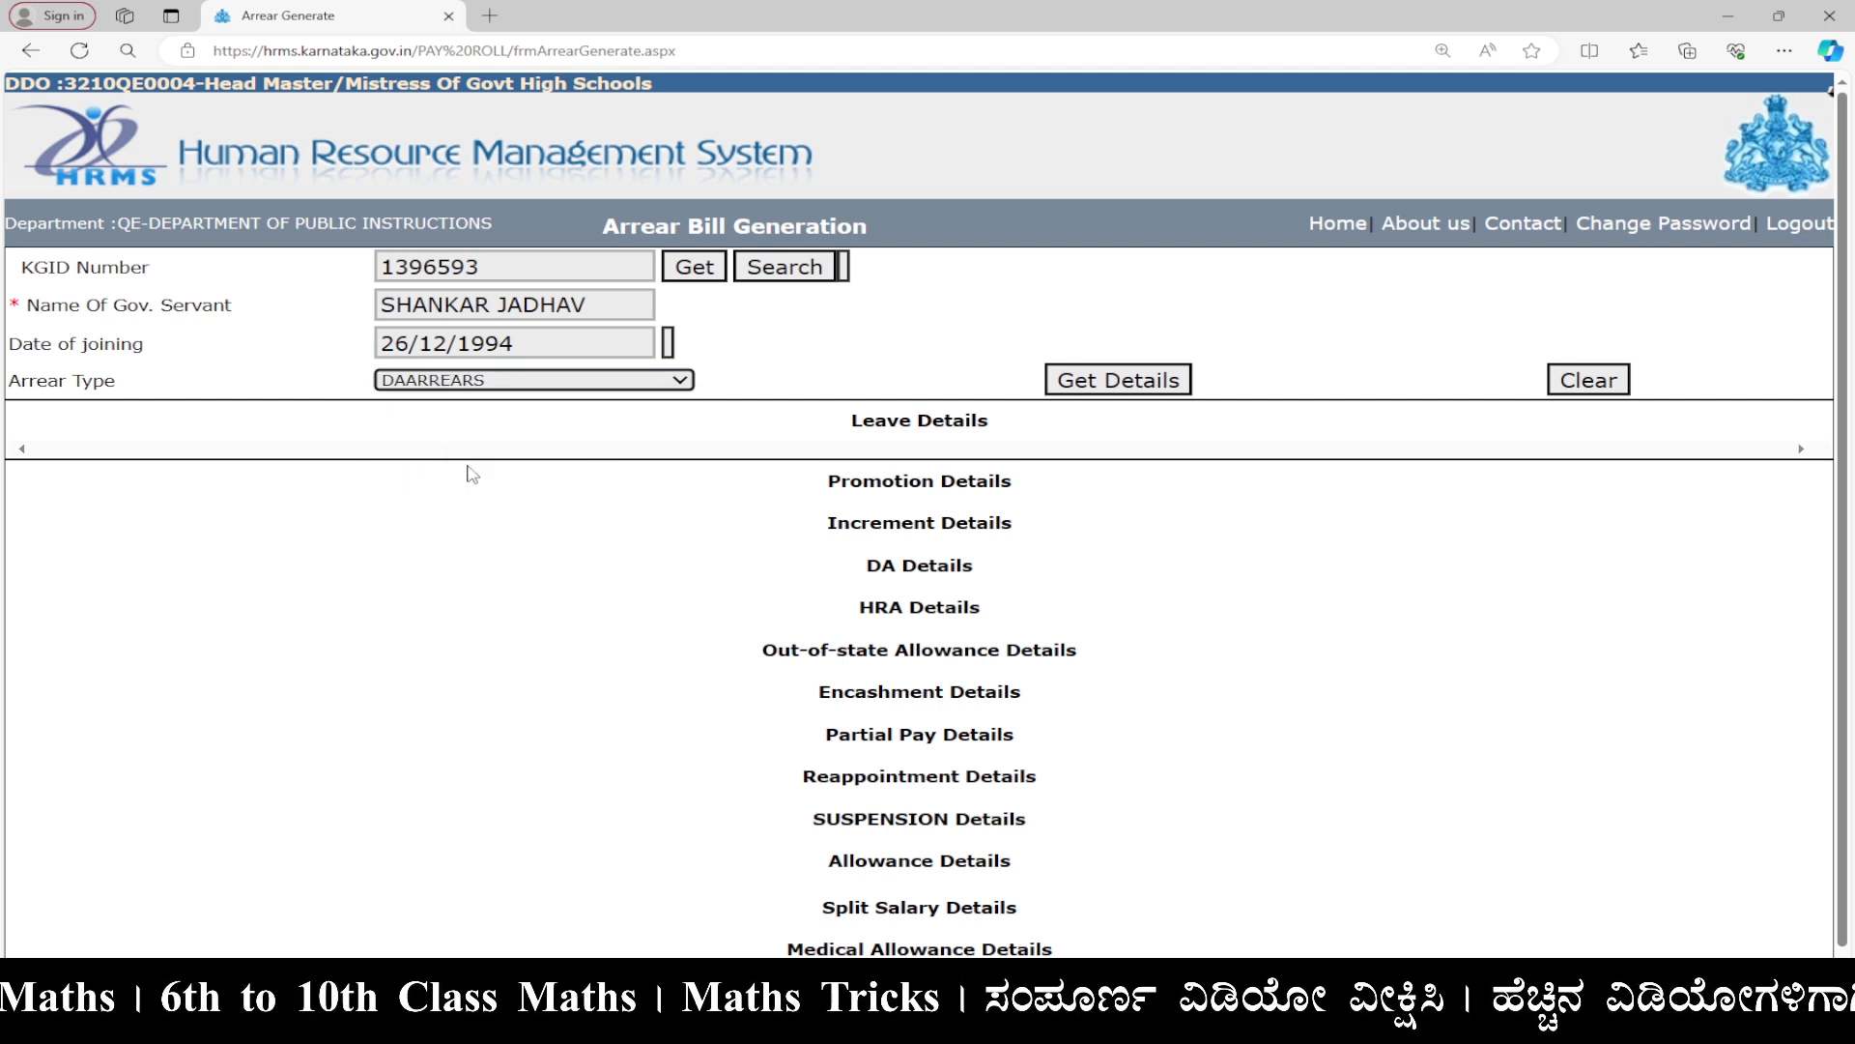
left_click(1104, 391)
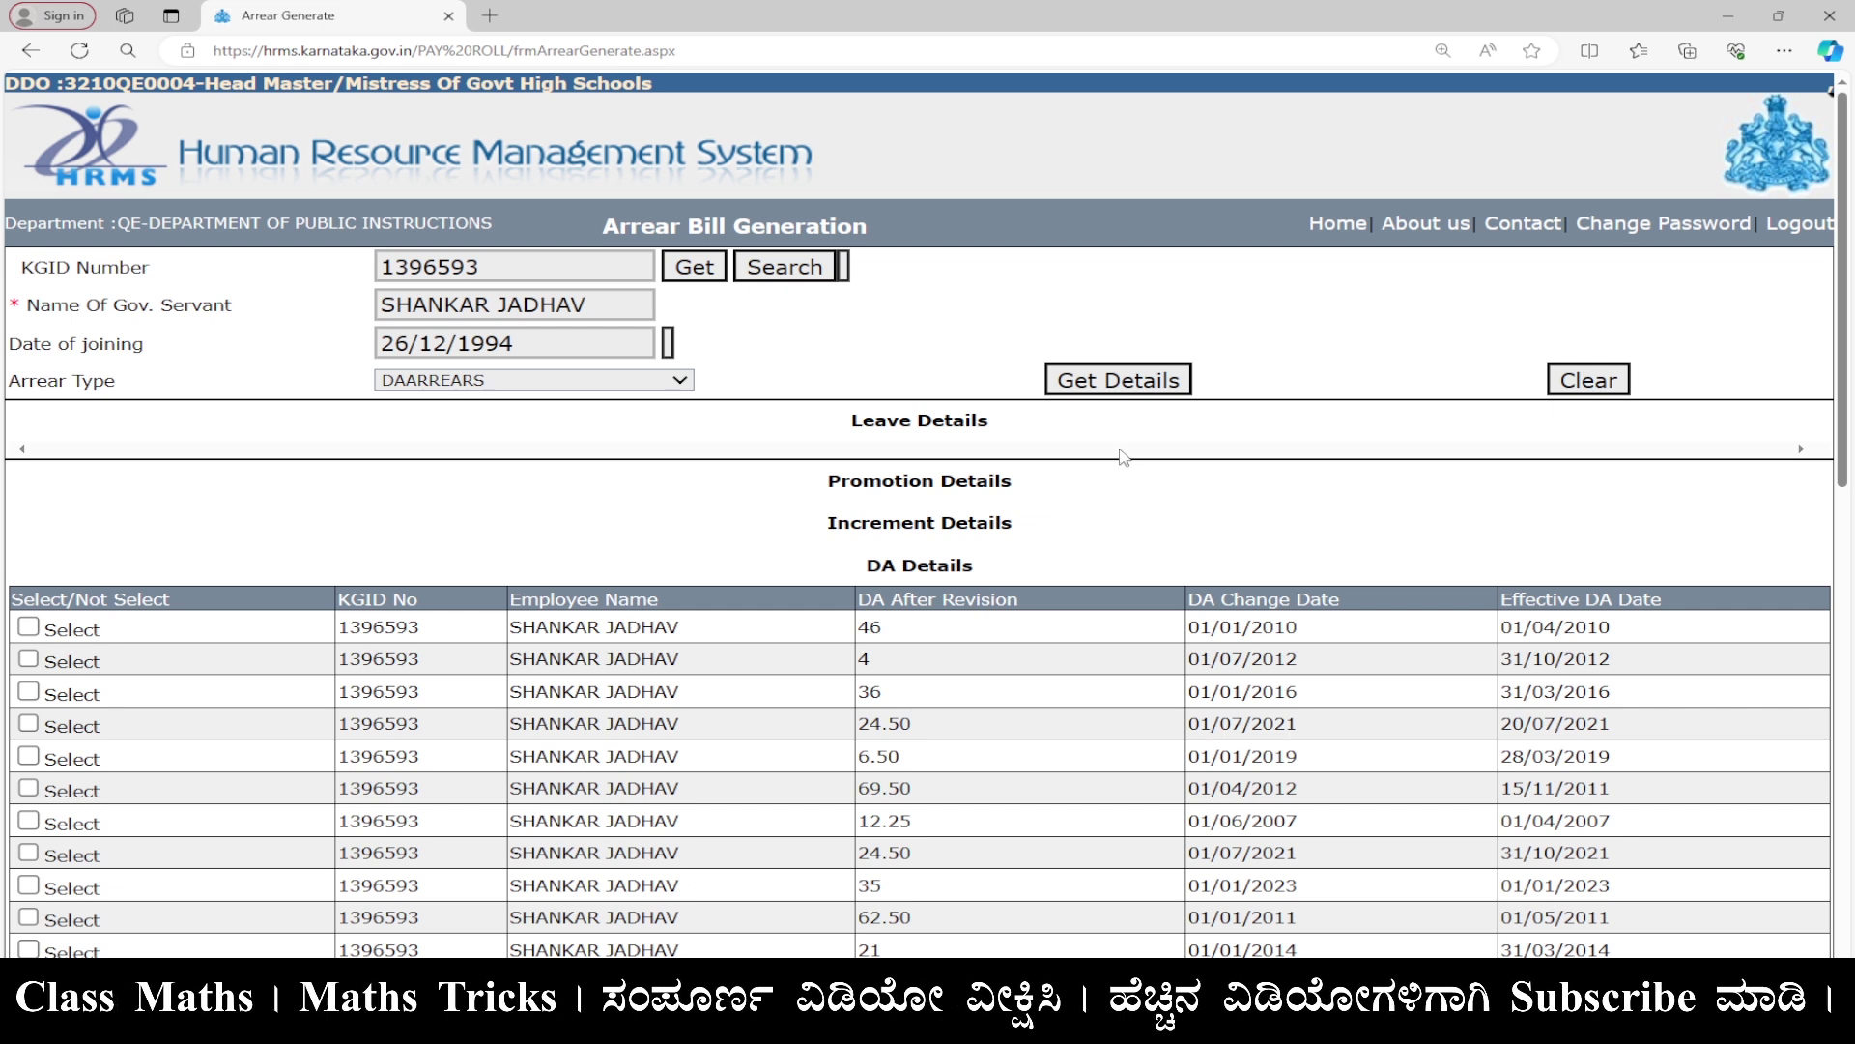
Select the 01/01/2024 DA revision of 42.50 and generate its DA arrear.
scroll(1121, 454, "down", 3)
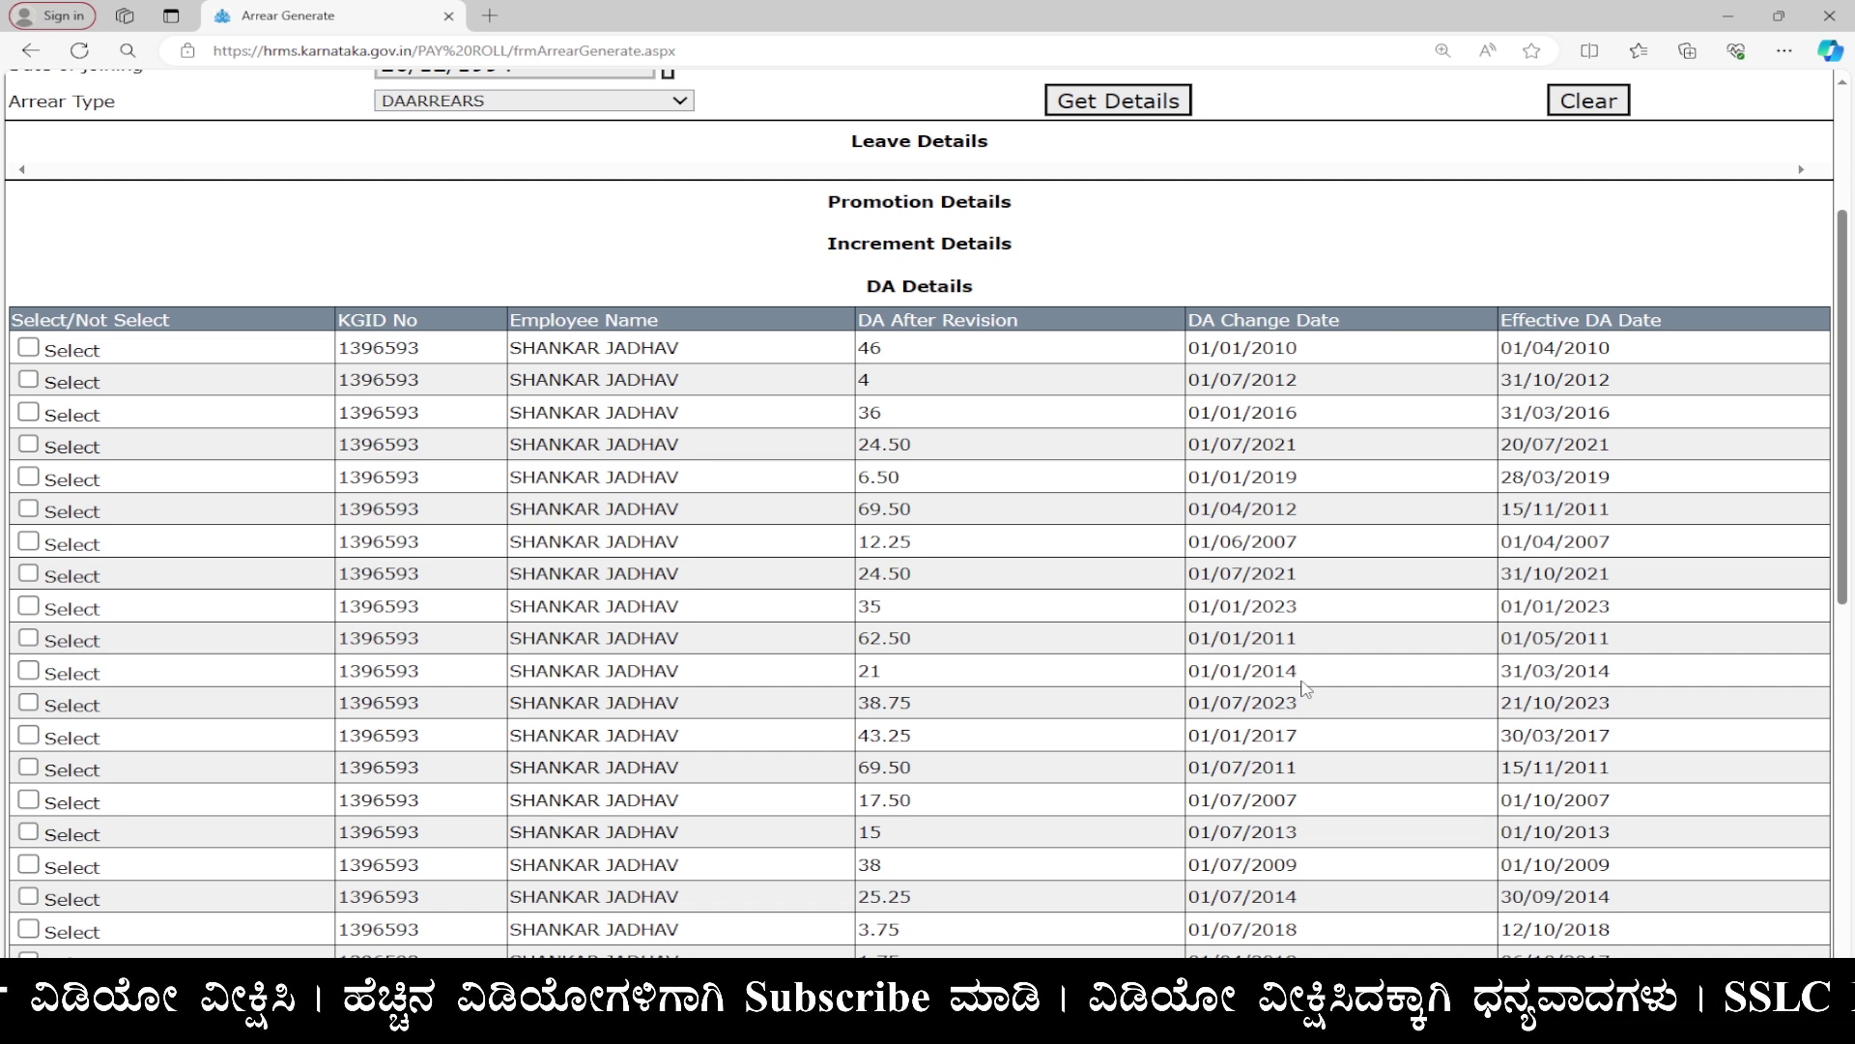
scroll(1306, 688, "down", 4)
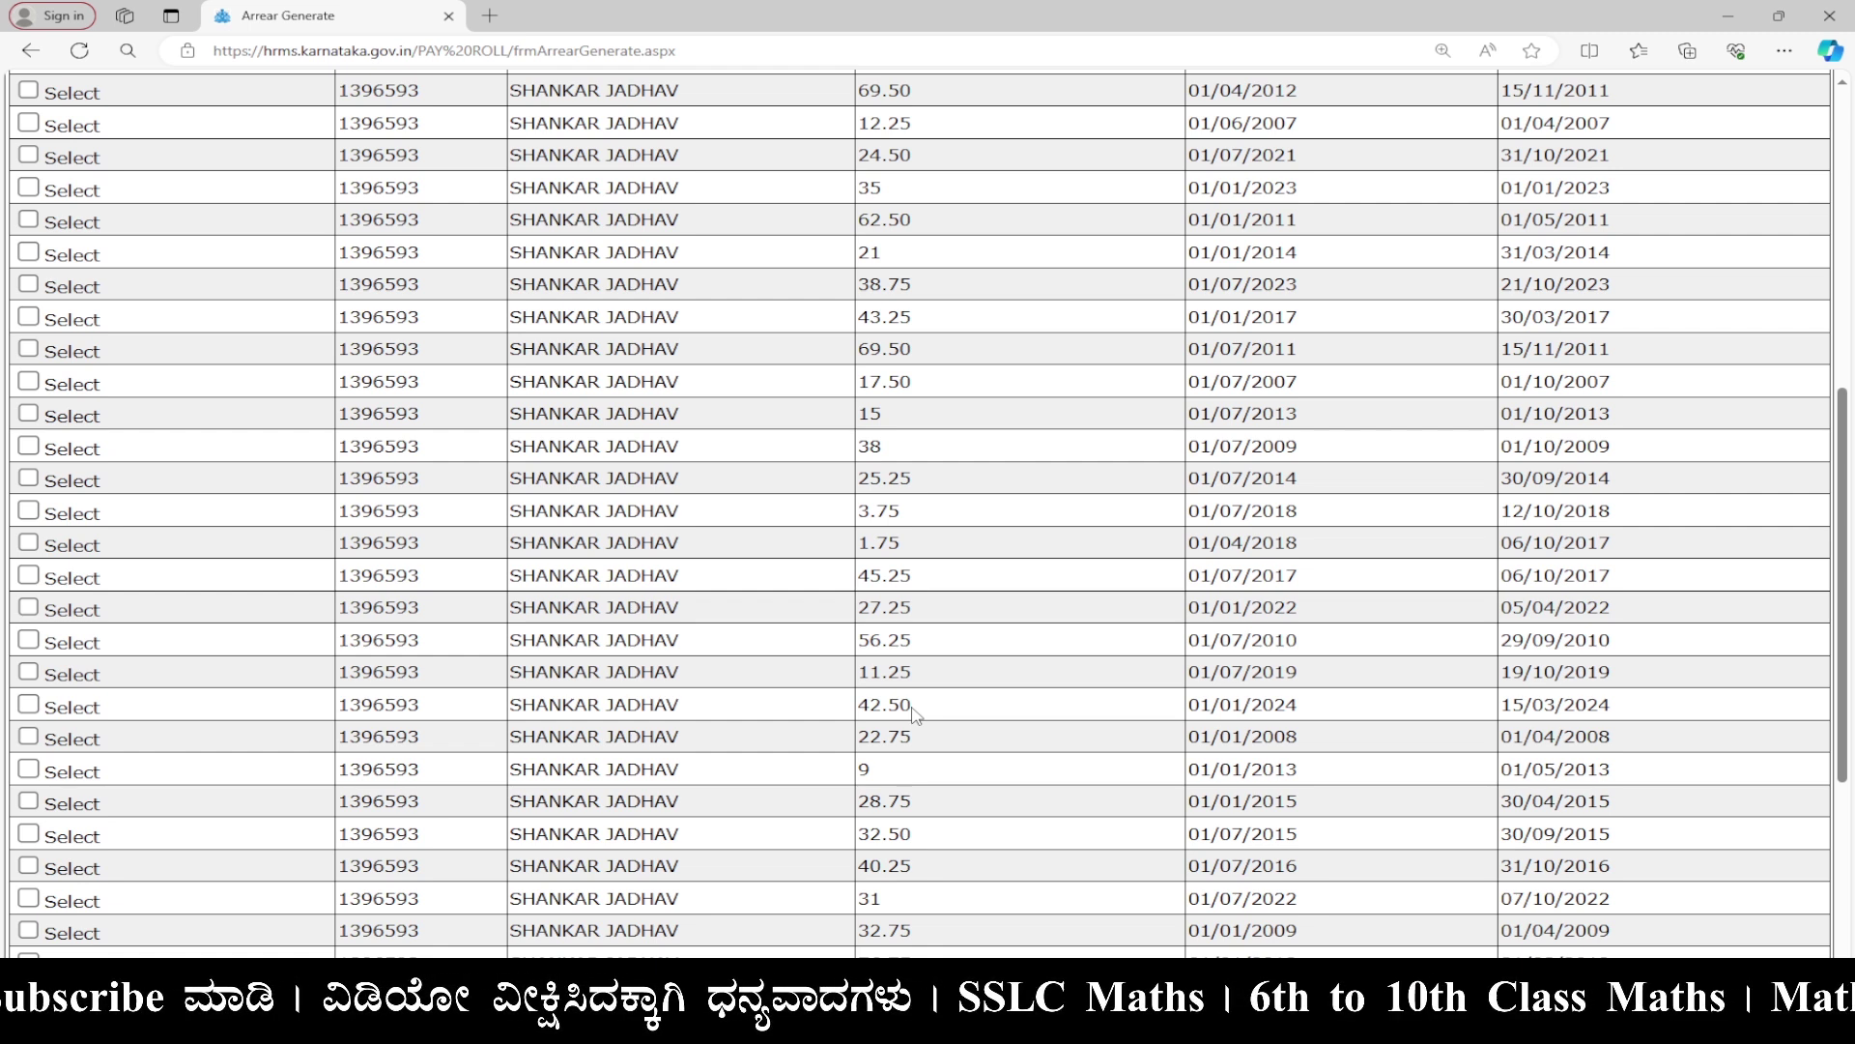
key("ctrl+f")
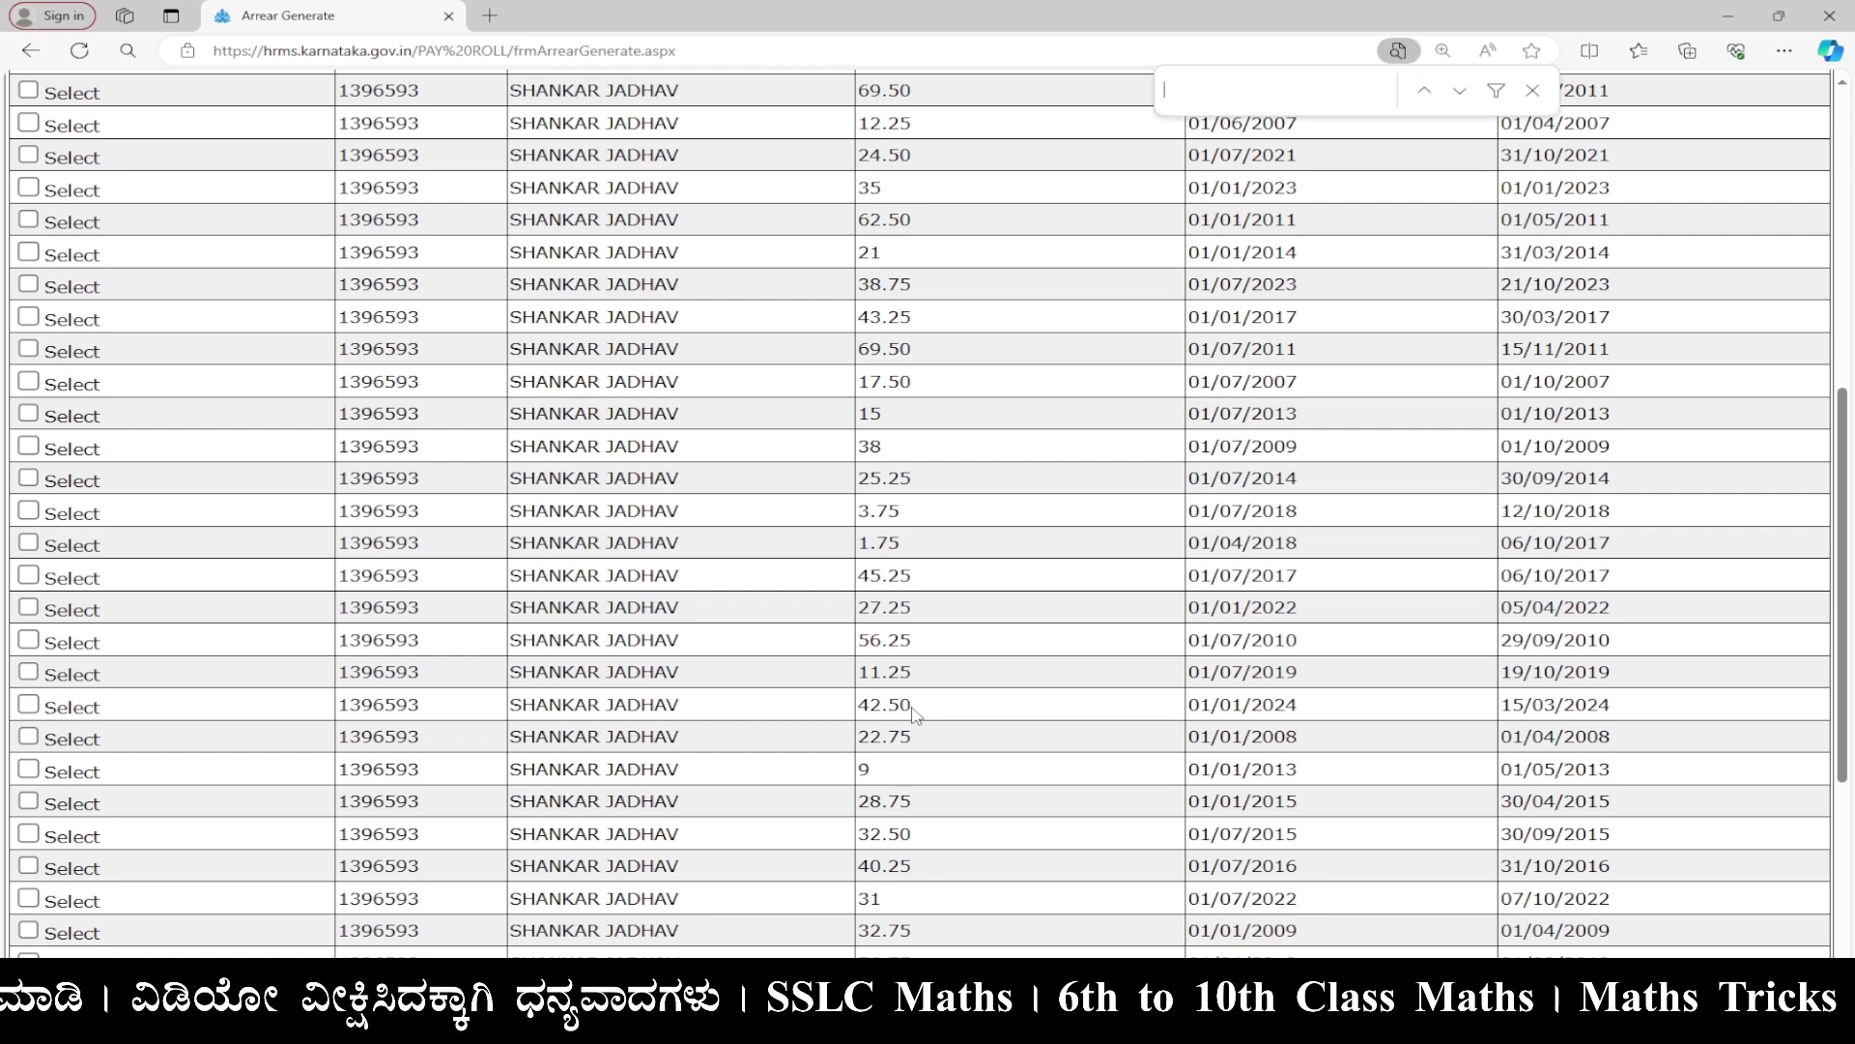
type("01/01/")
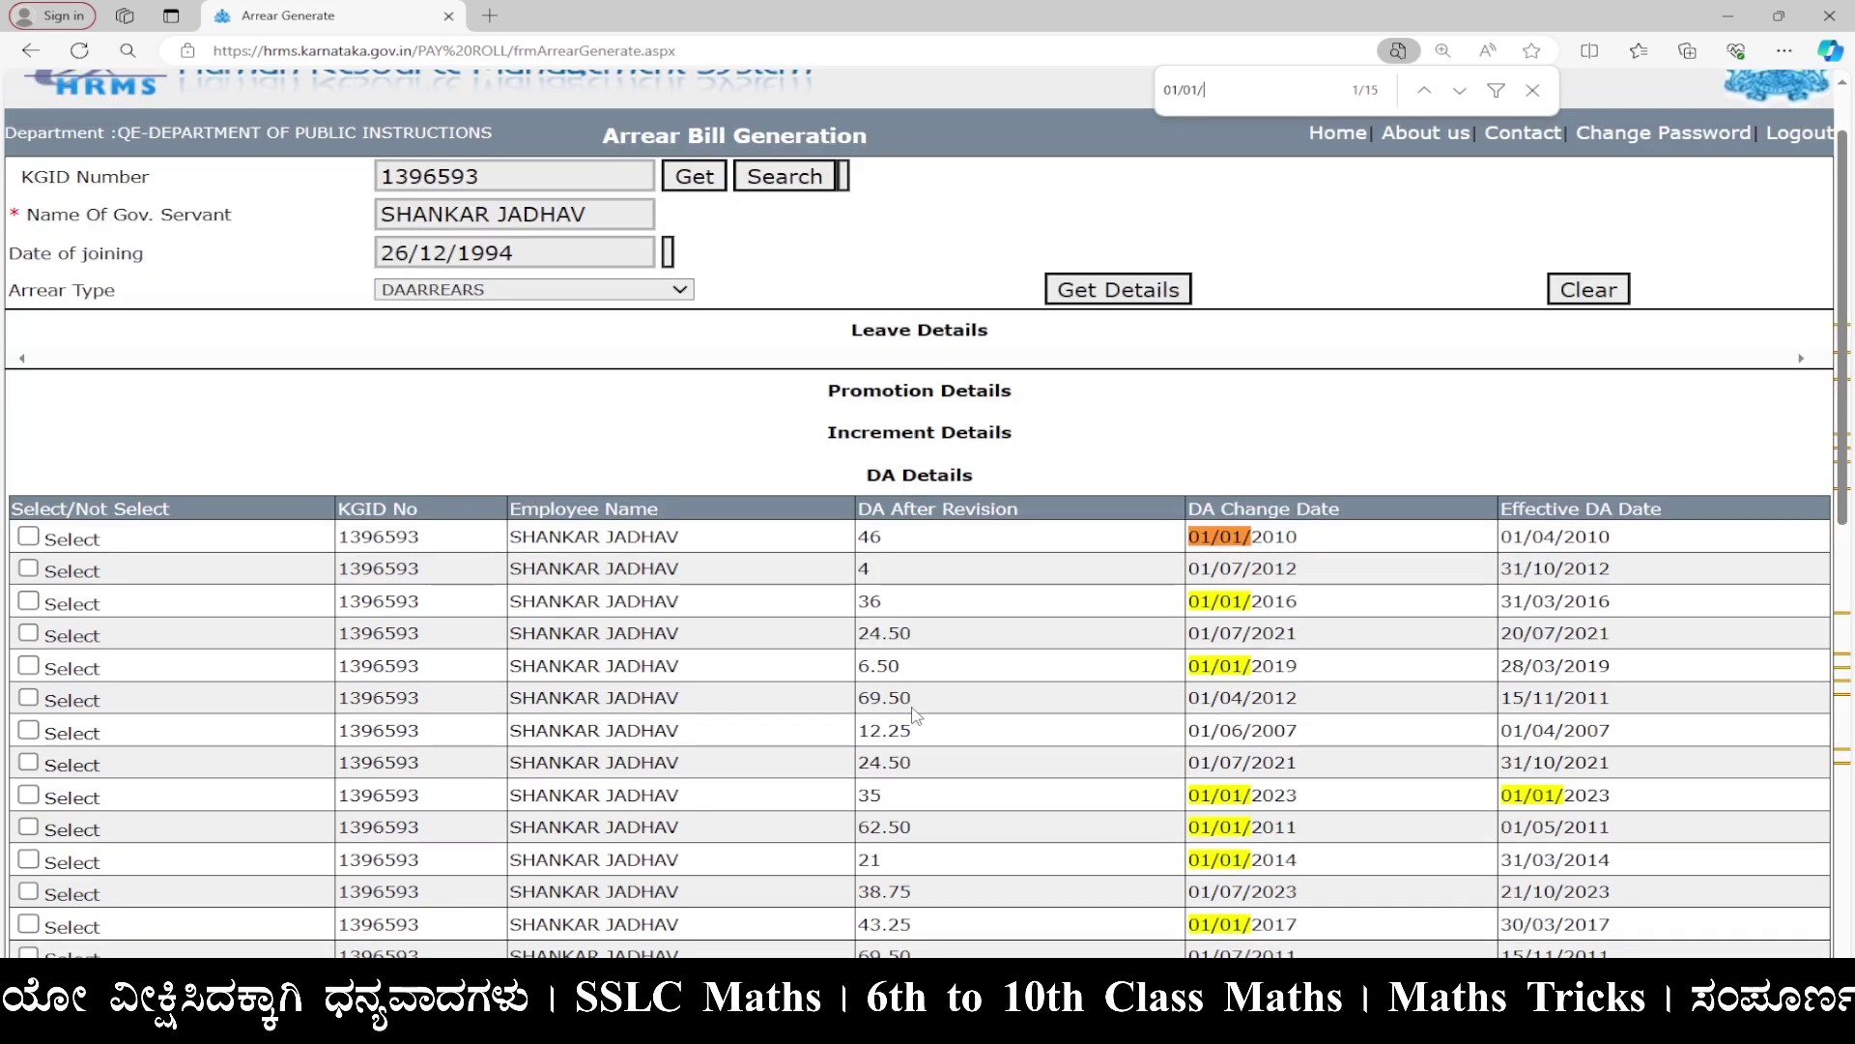
type("2024")
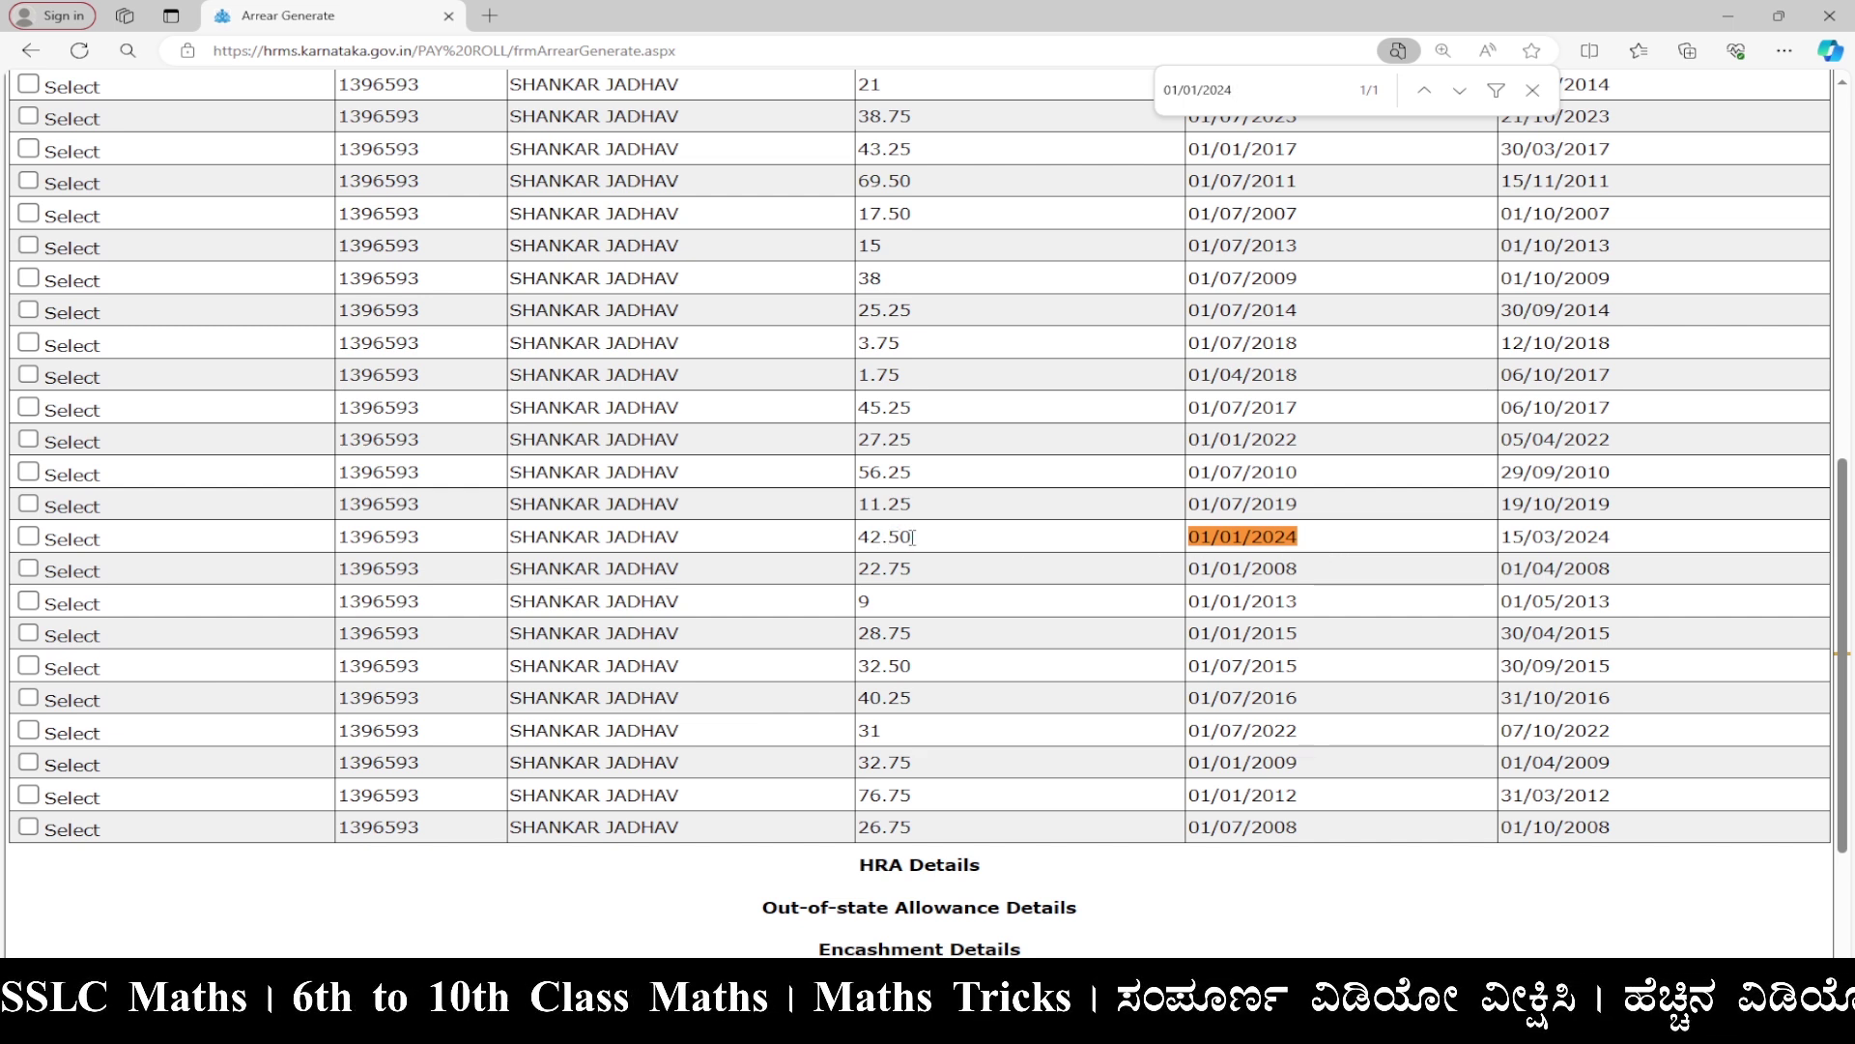
left_click(29, 538)
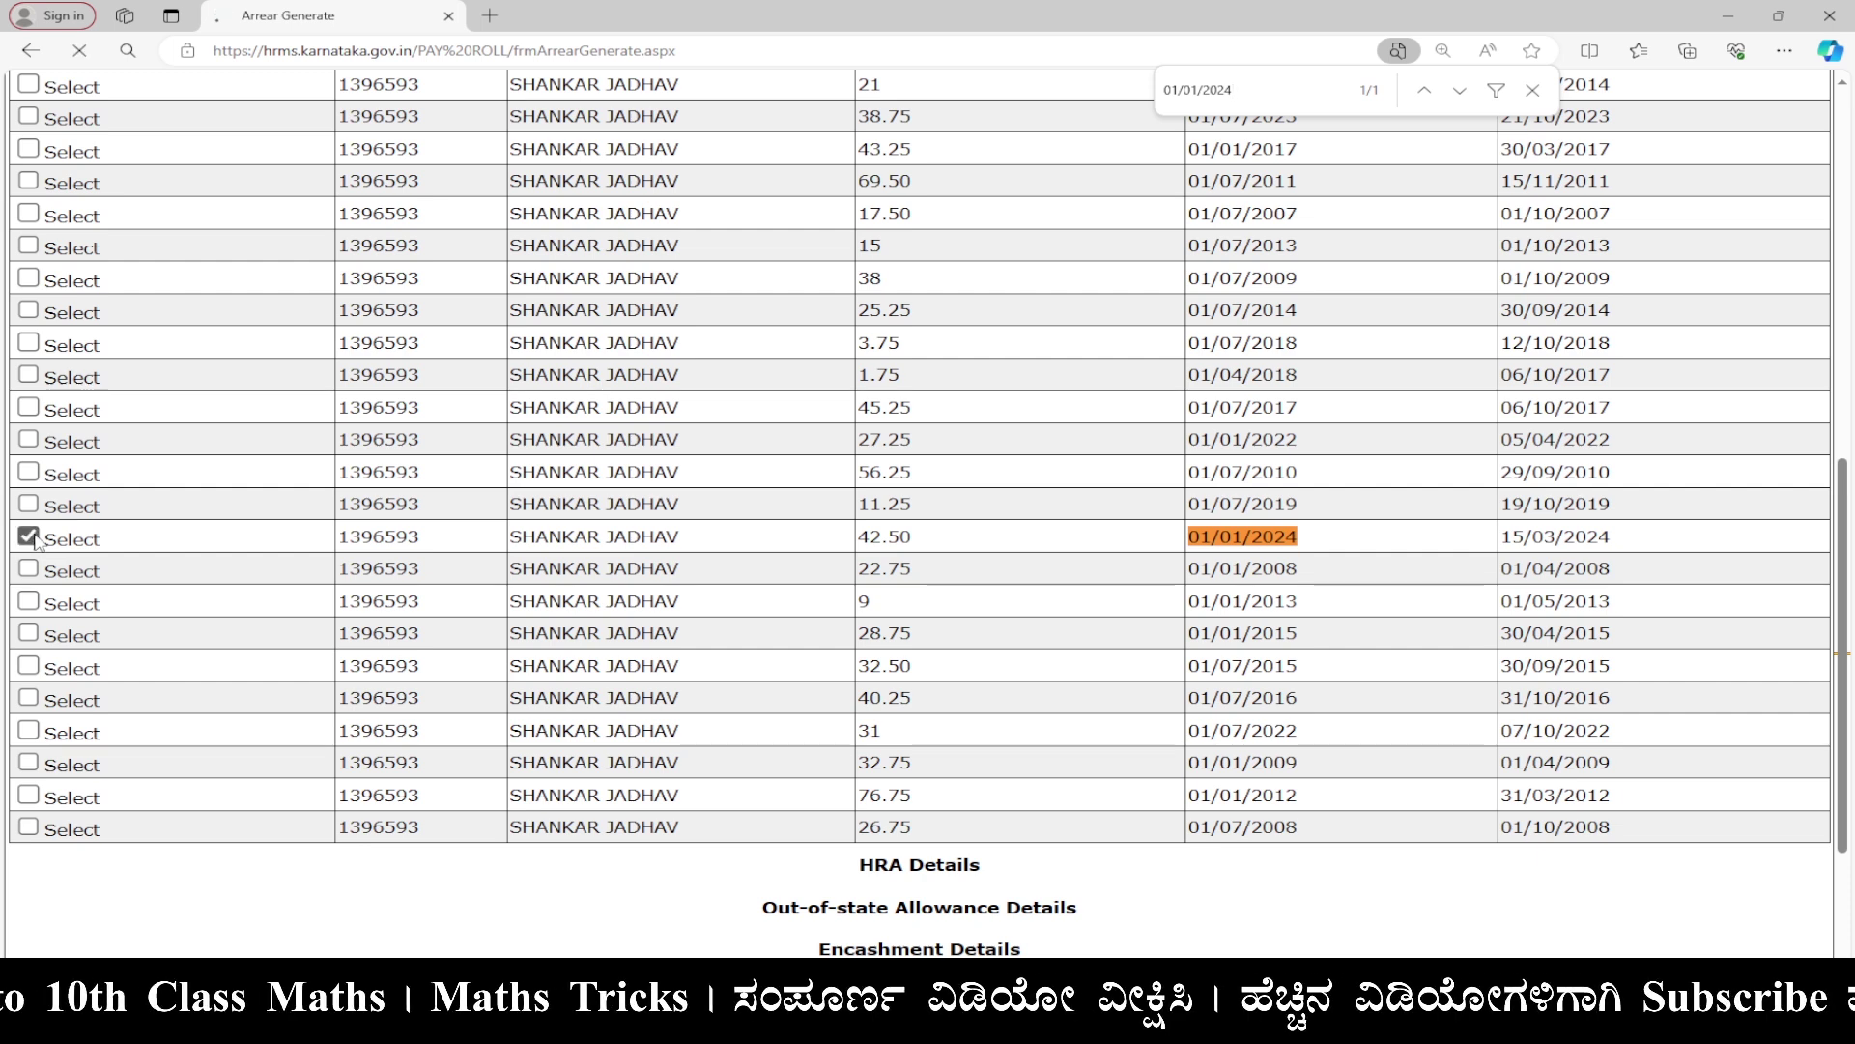
scroll(822, 649, "down", 10)
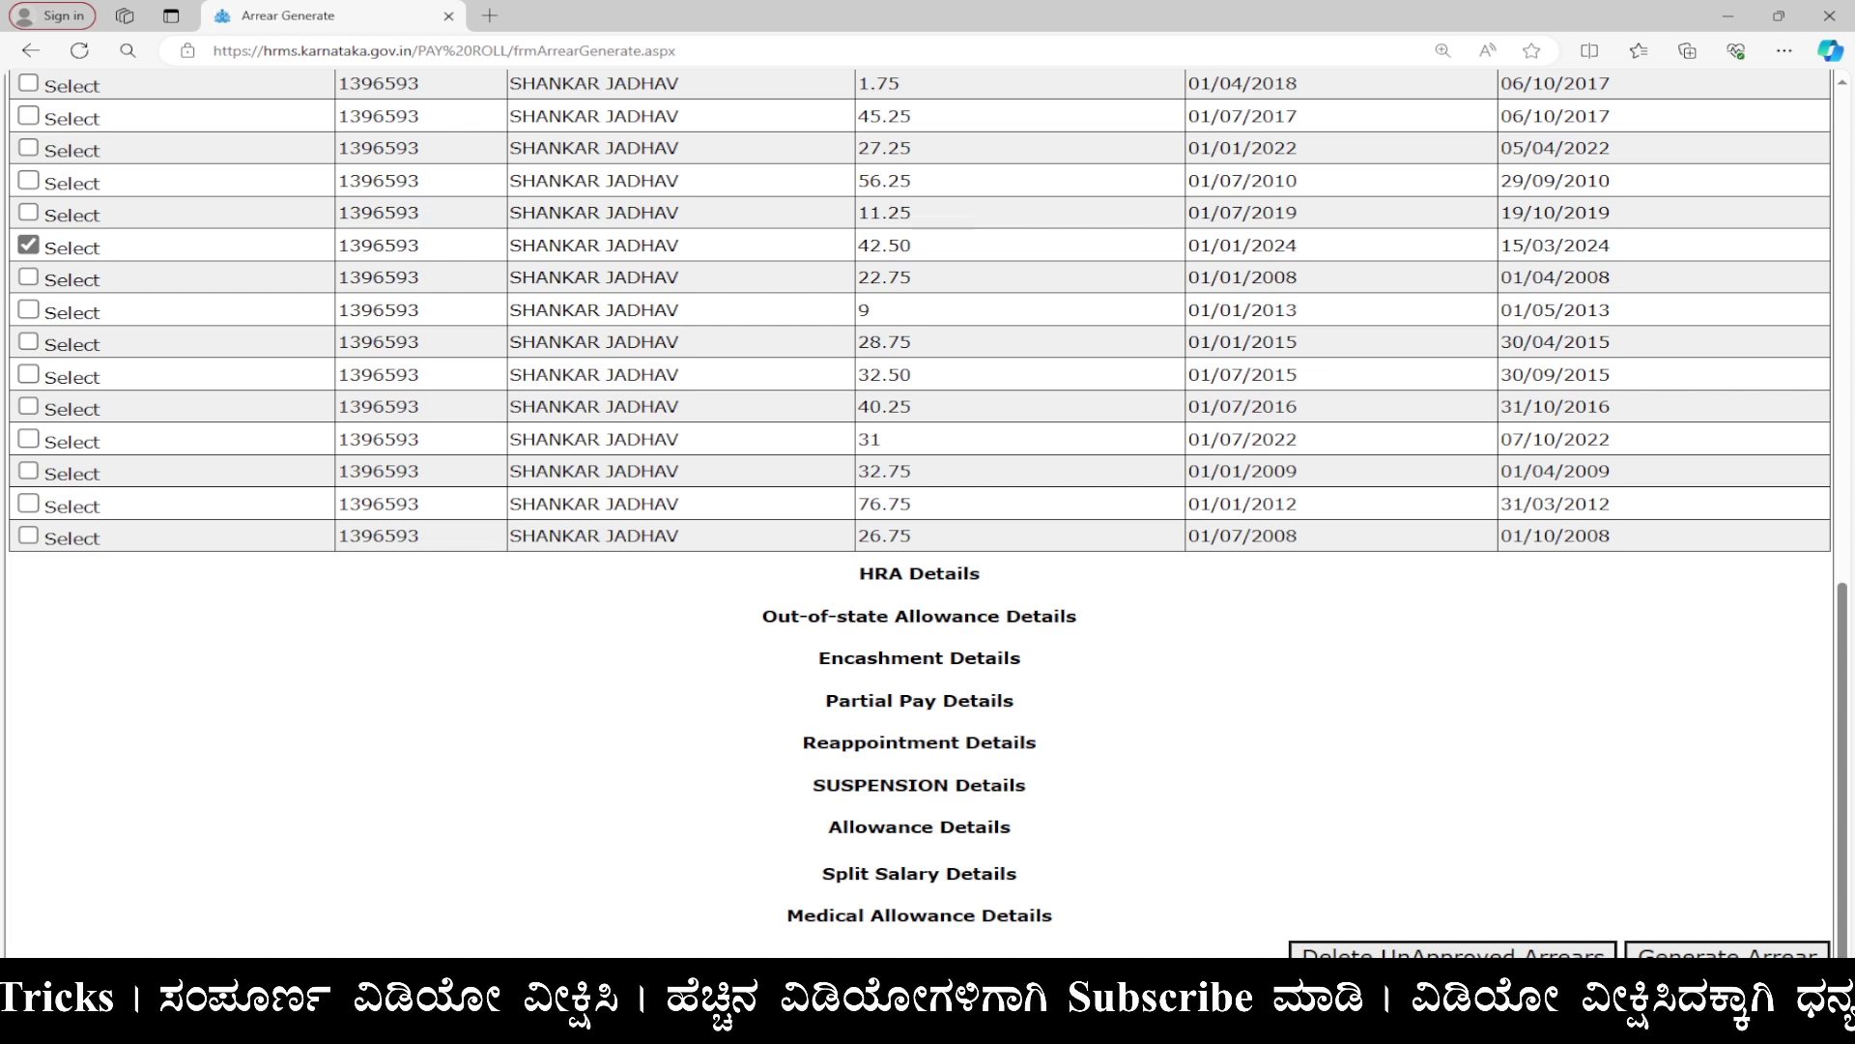
left_click(1727, 954)
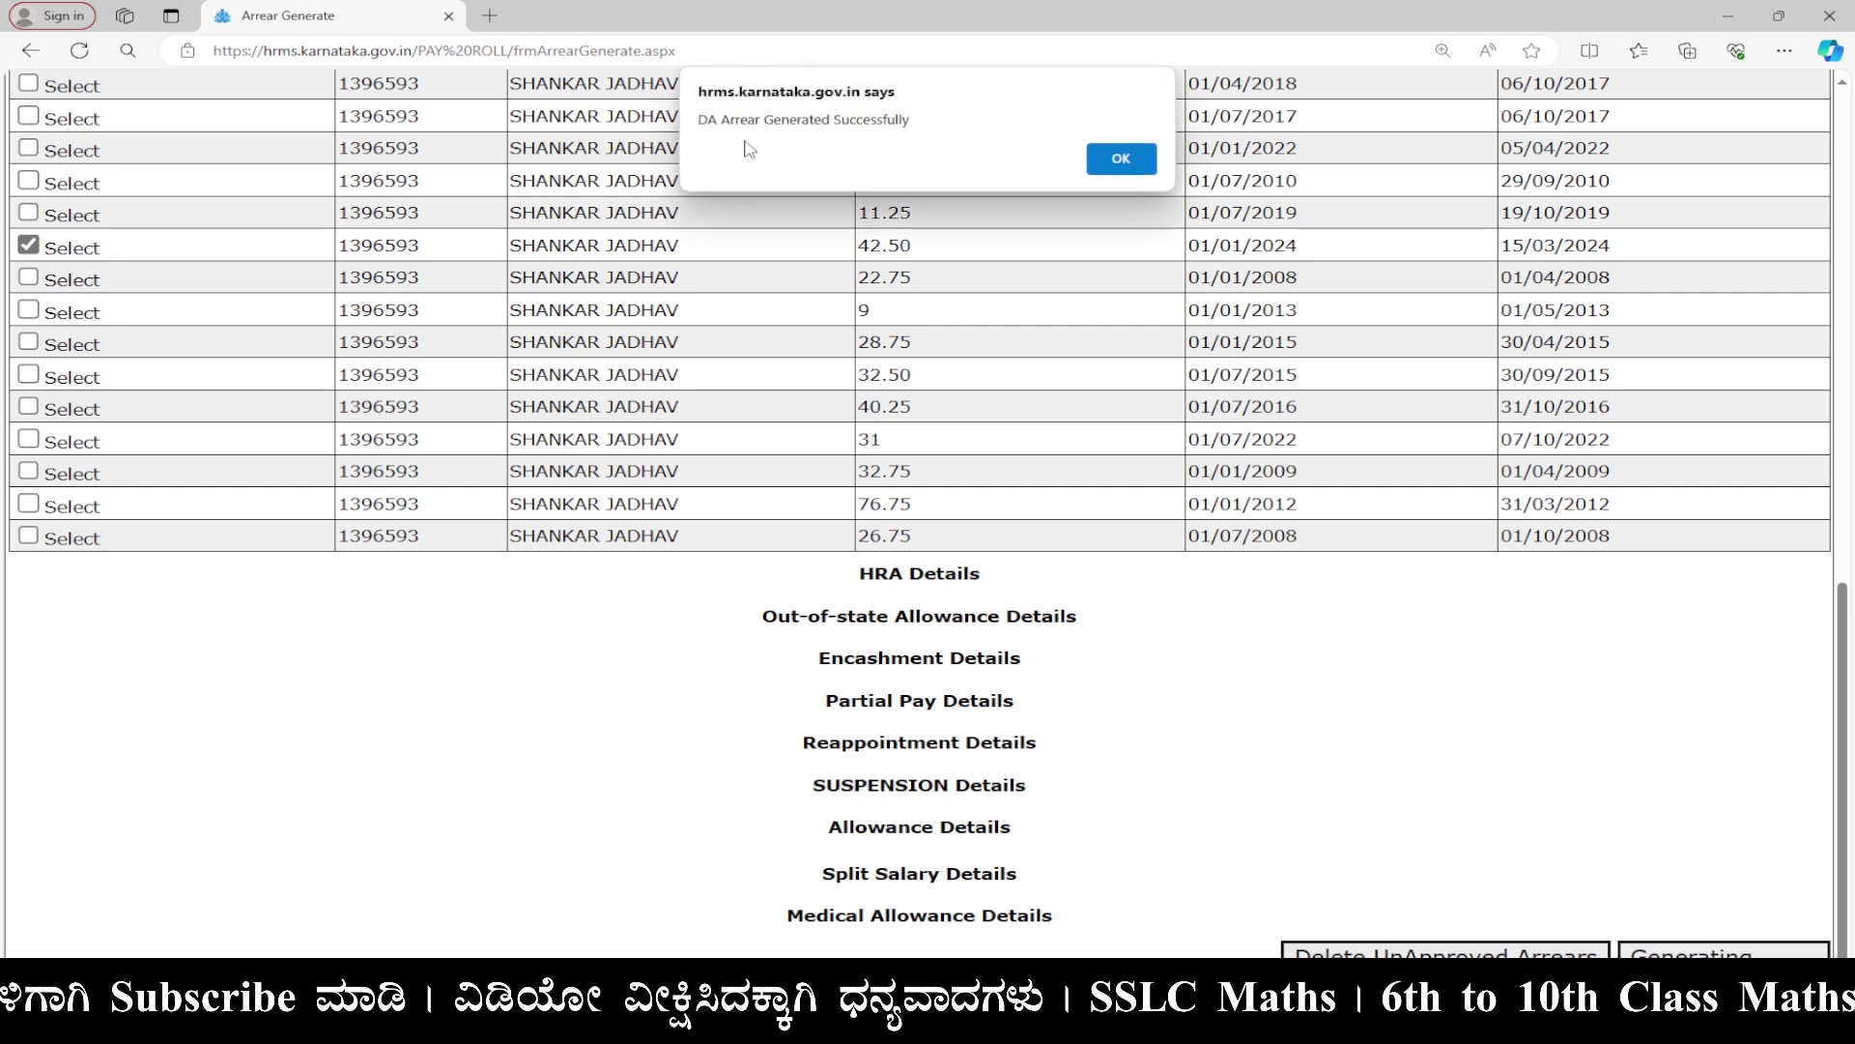
Dismiss the success alert, clear the arrear generation form and return to the HRMS home page.
left_click(1107, 164)
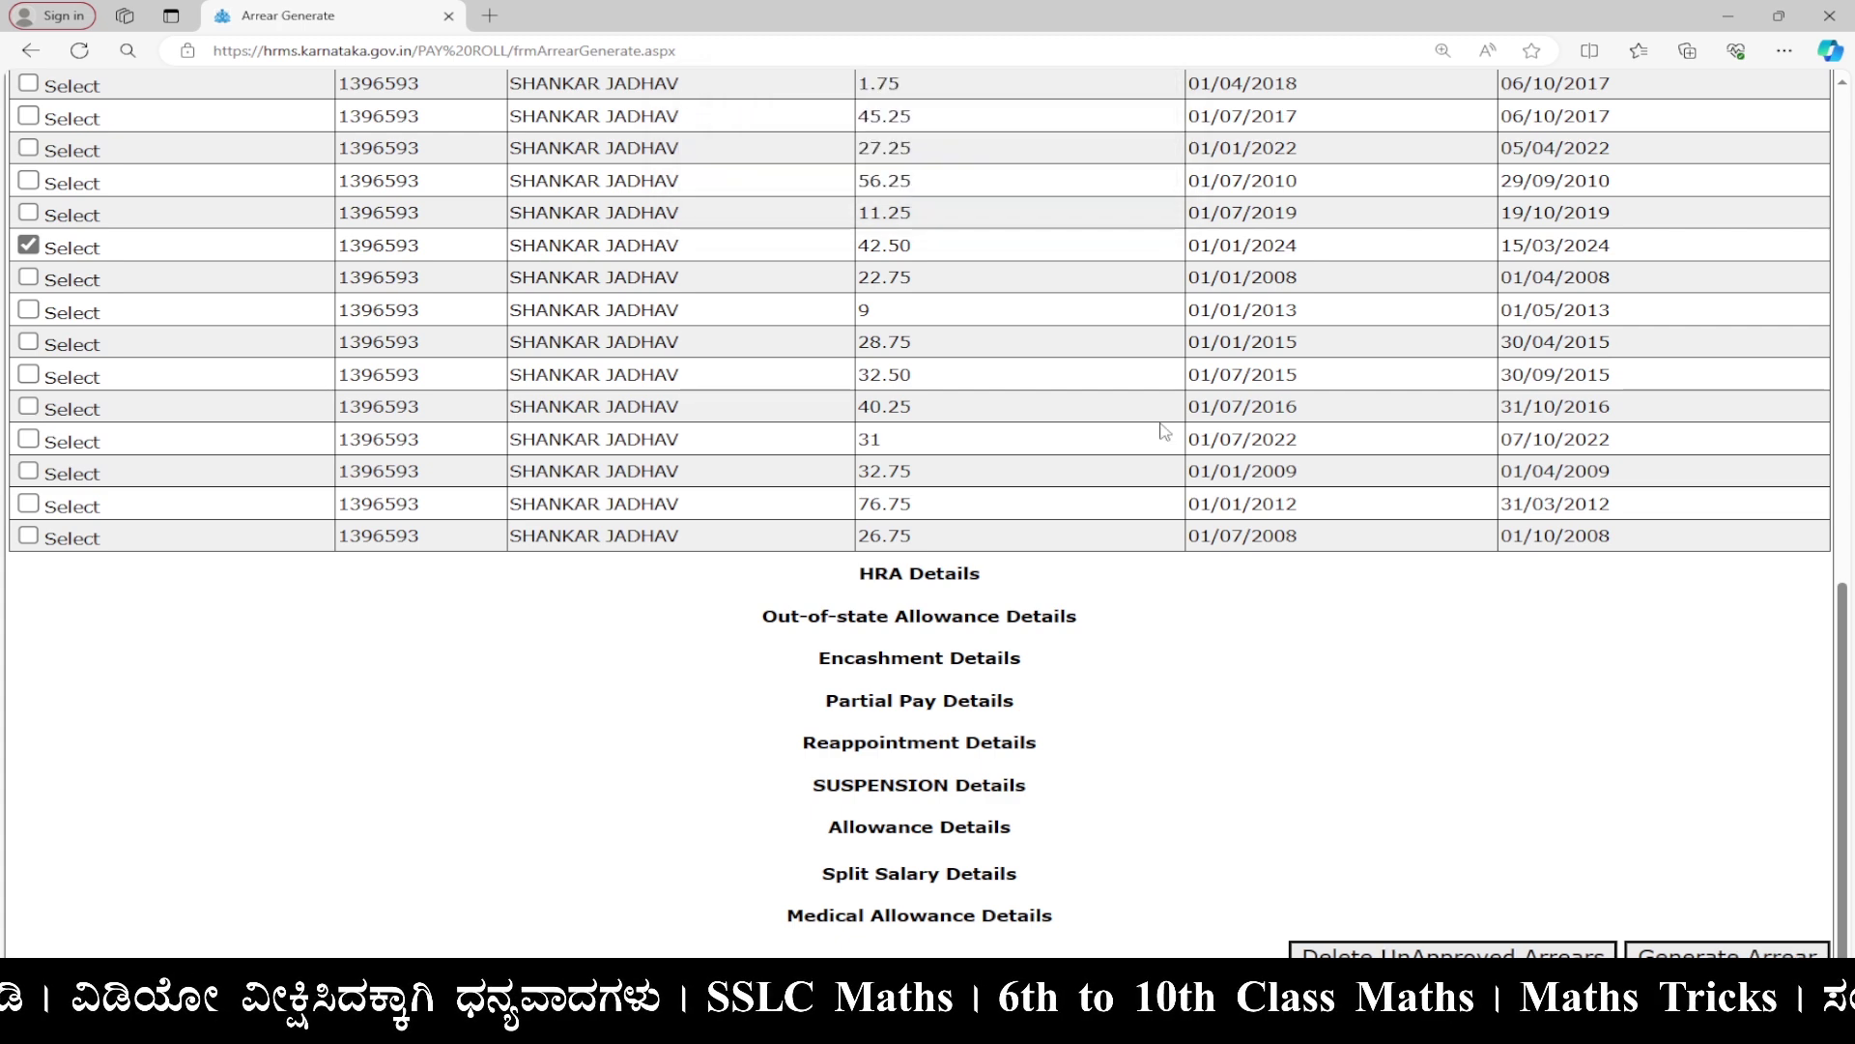
scroll(1226, 629, "up", 10)
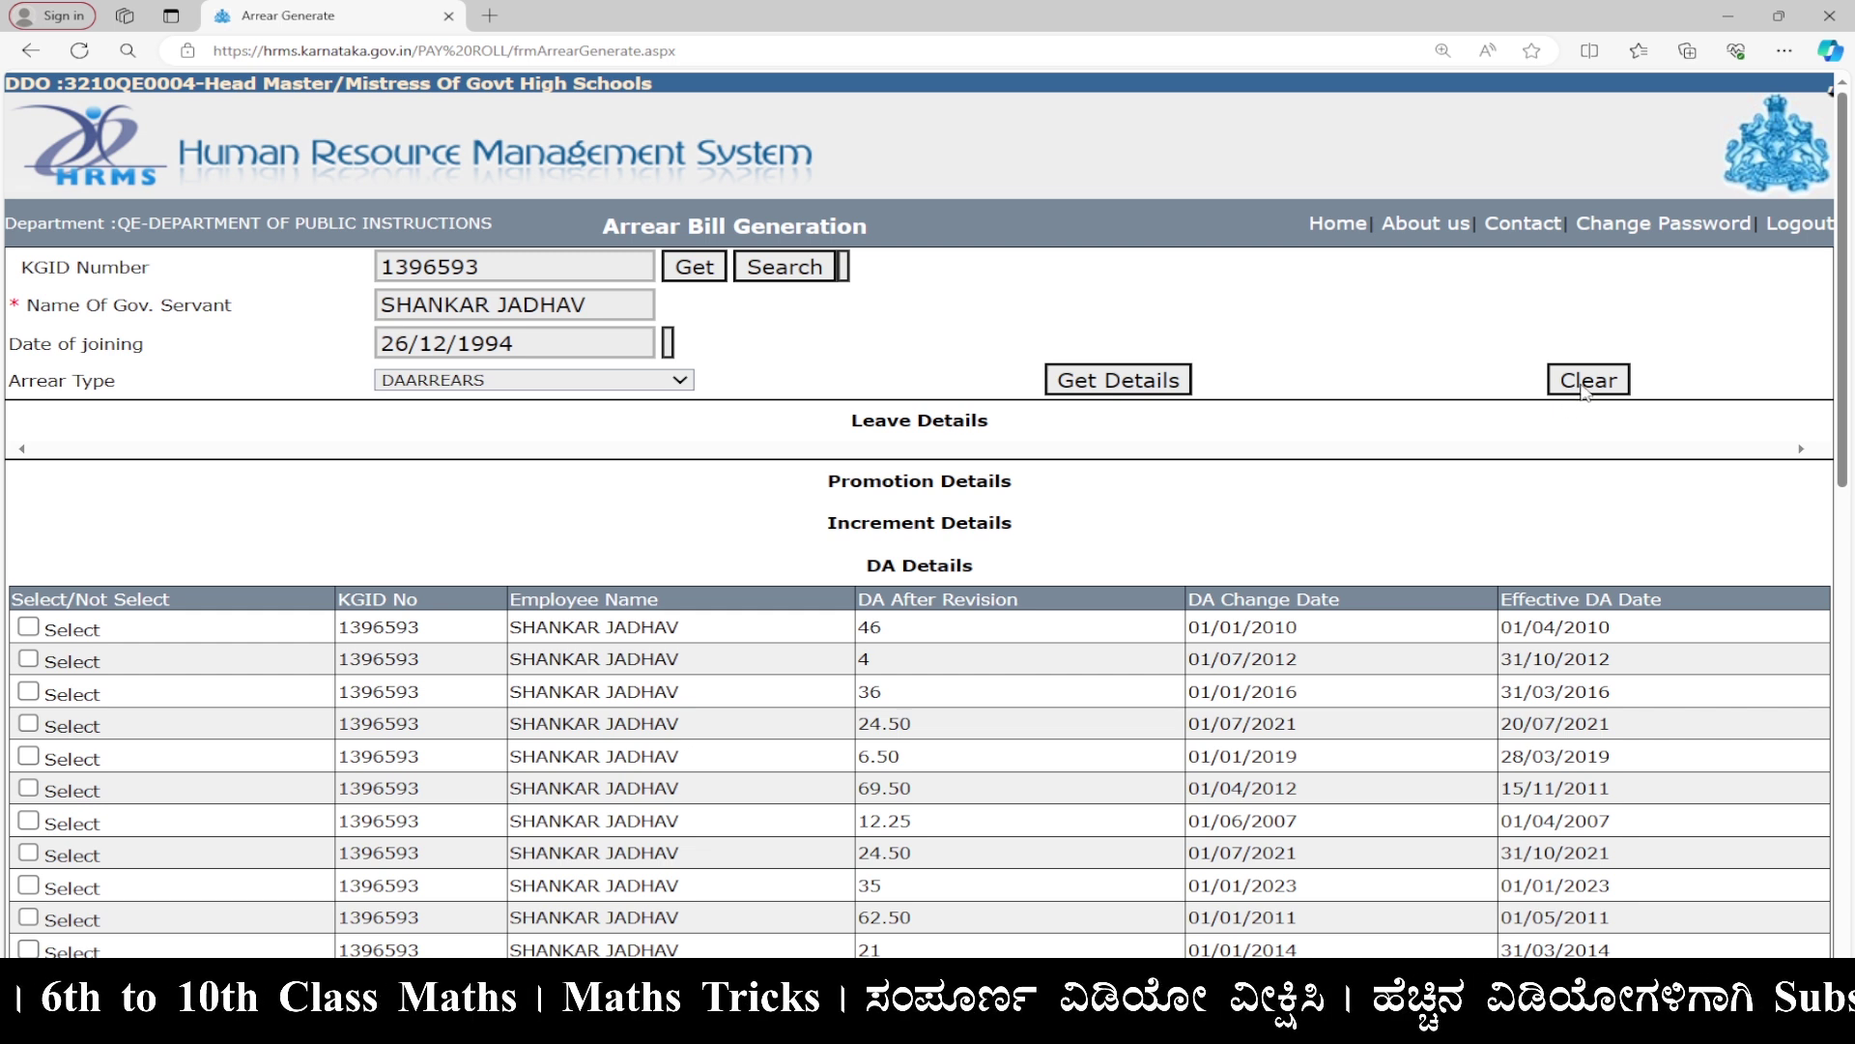
left_click(1583, 384)
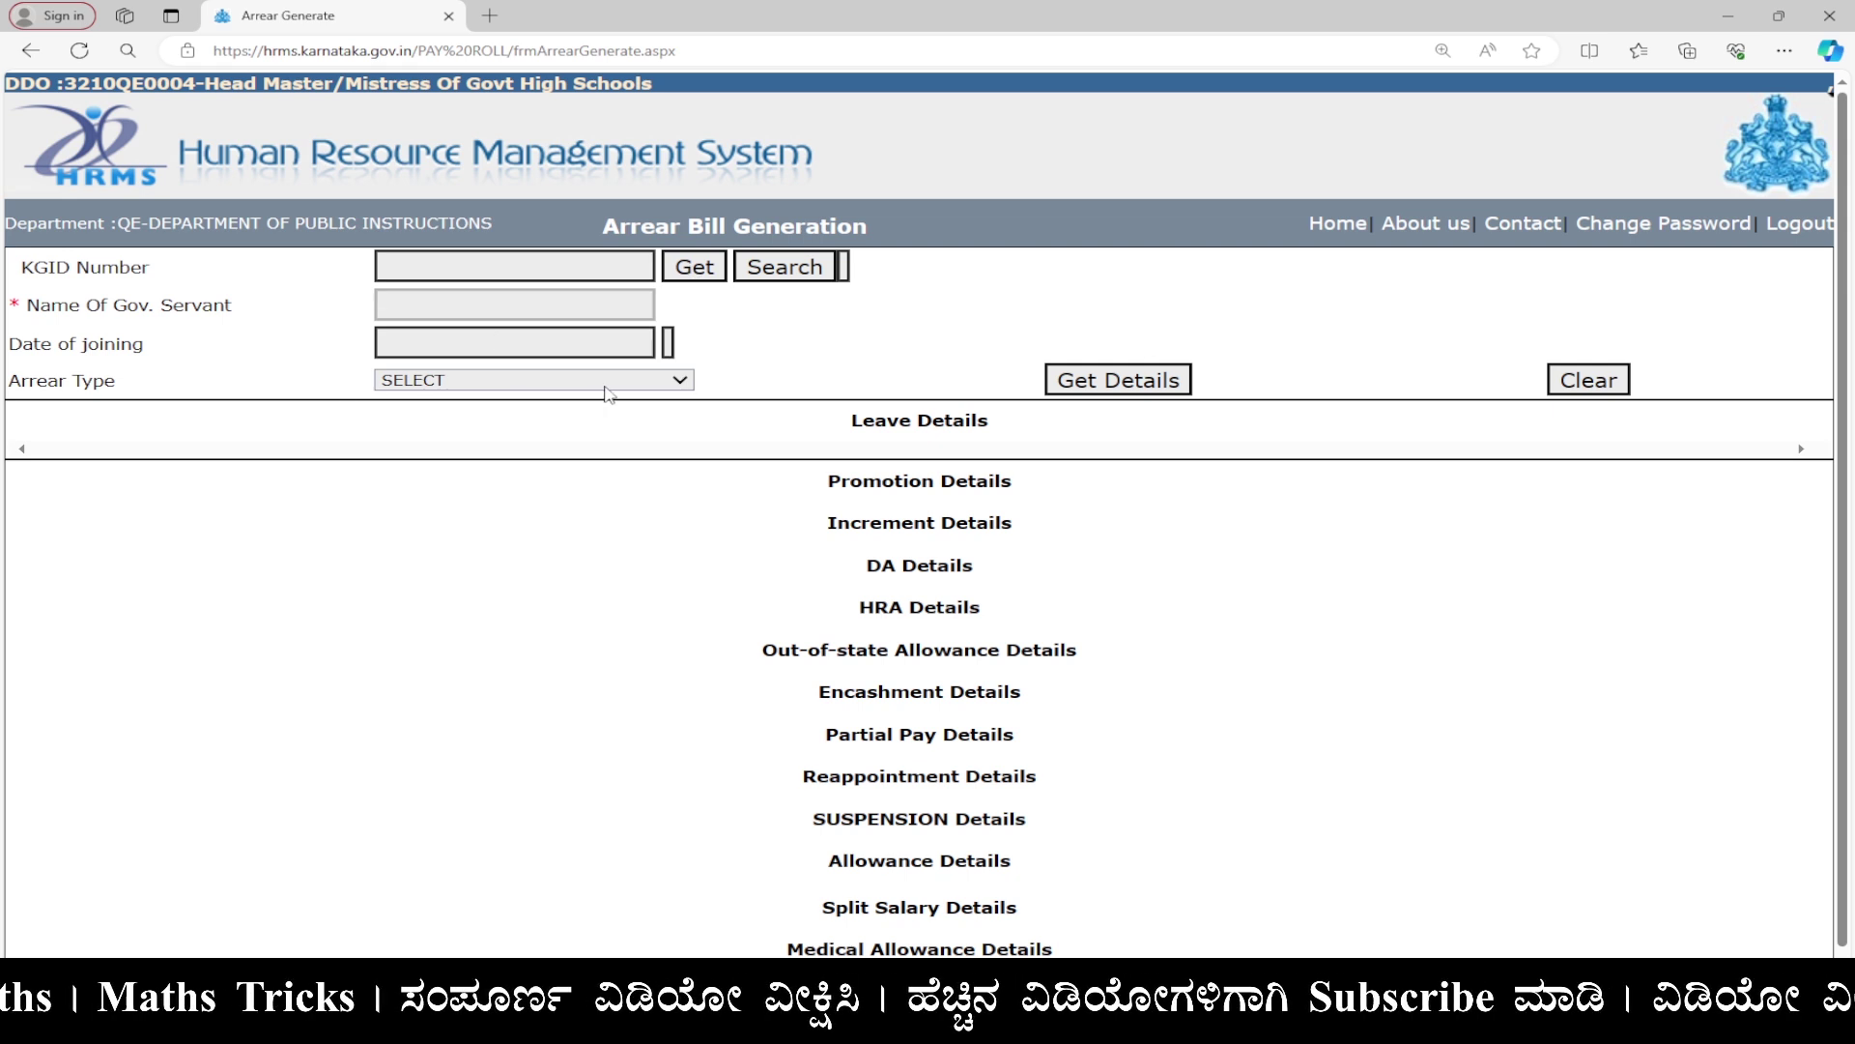
left_click(606, 385)
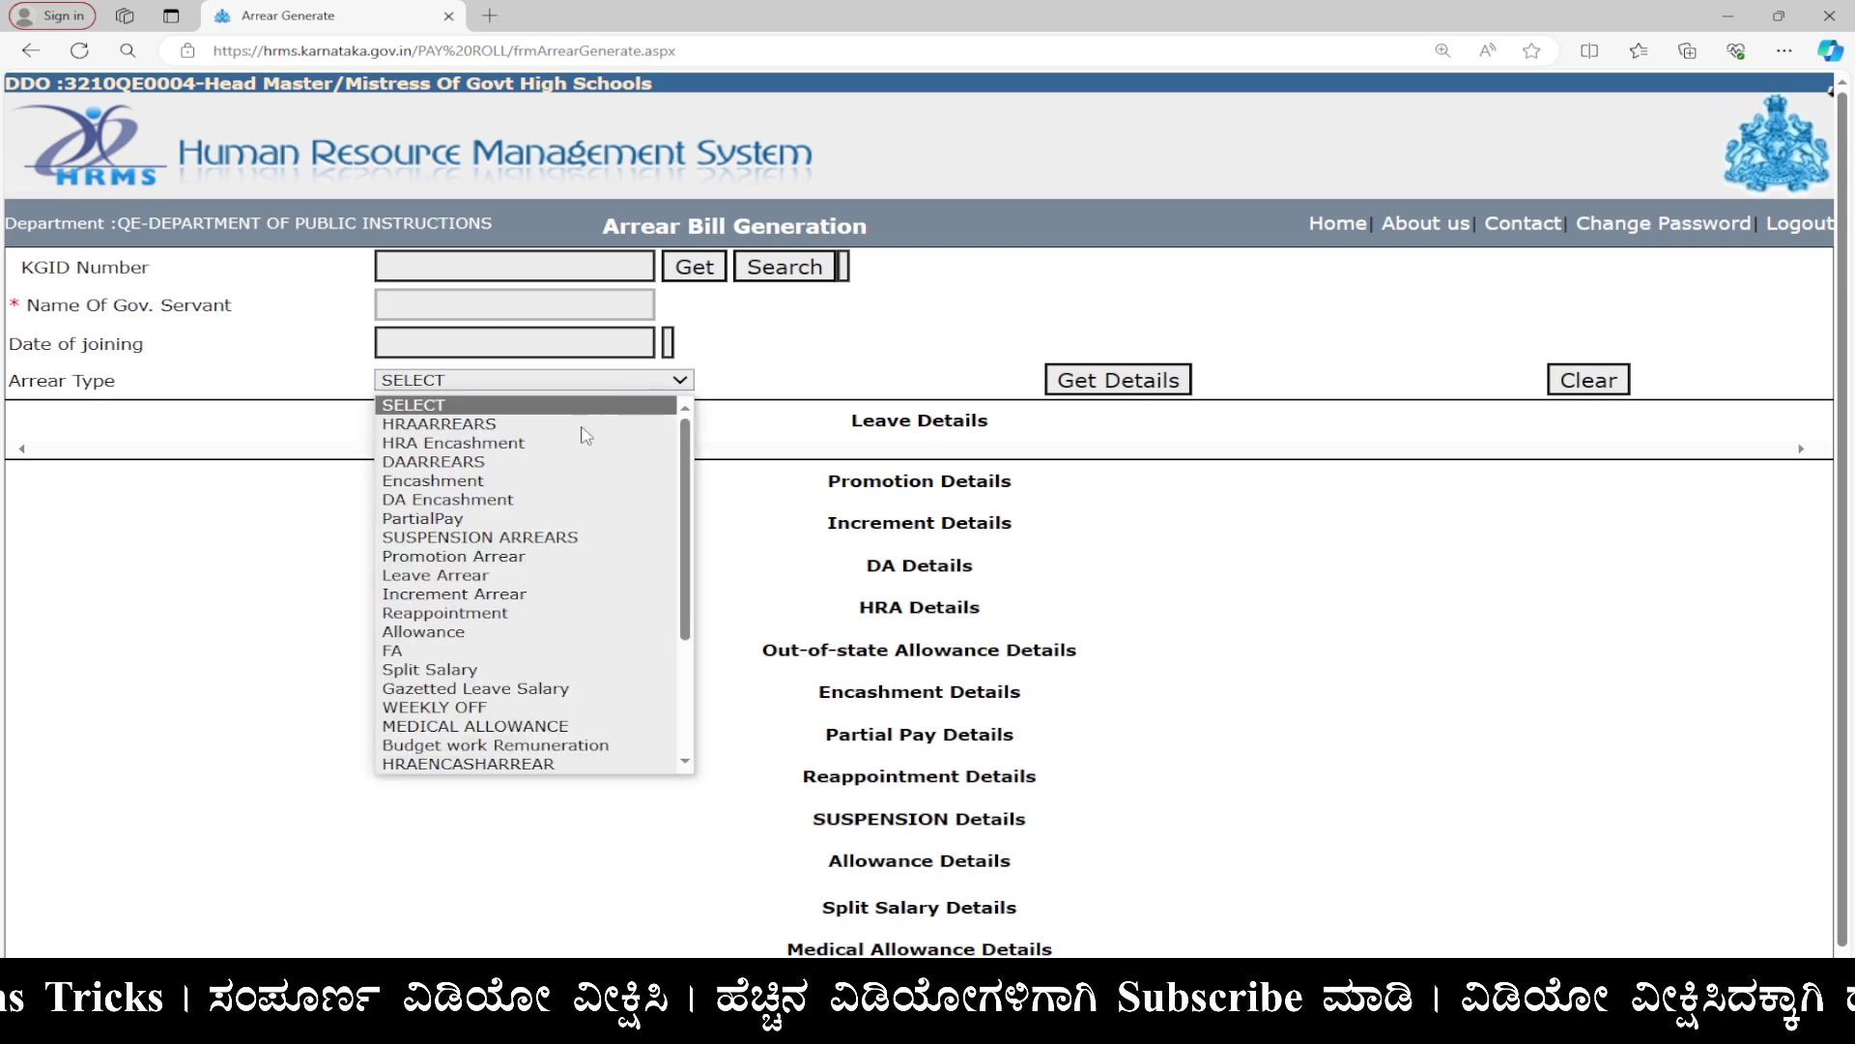
left_click(1316, 470)
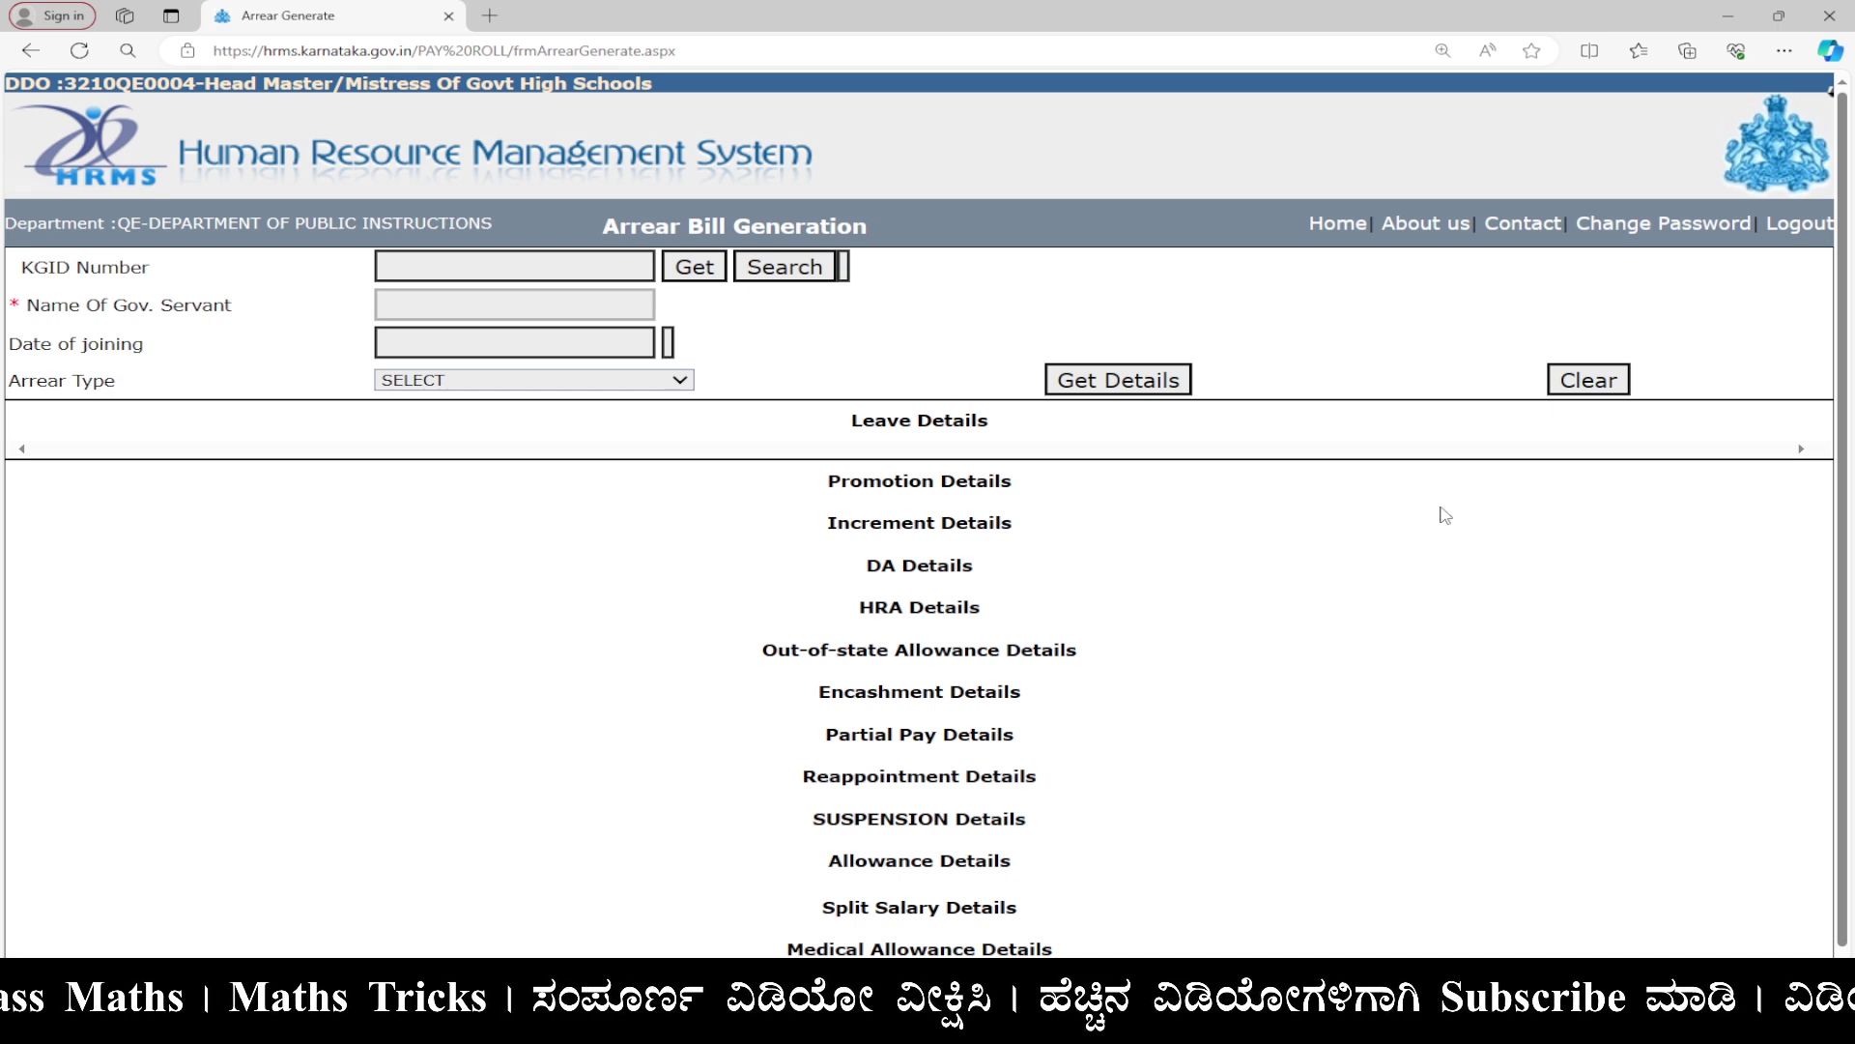
left_click(1339, 224)
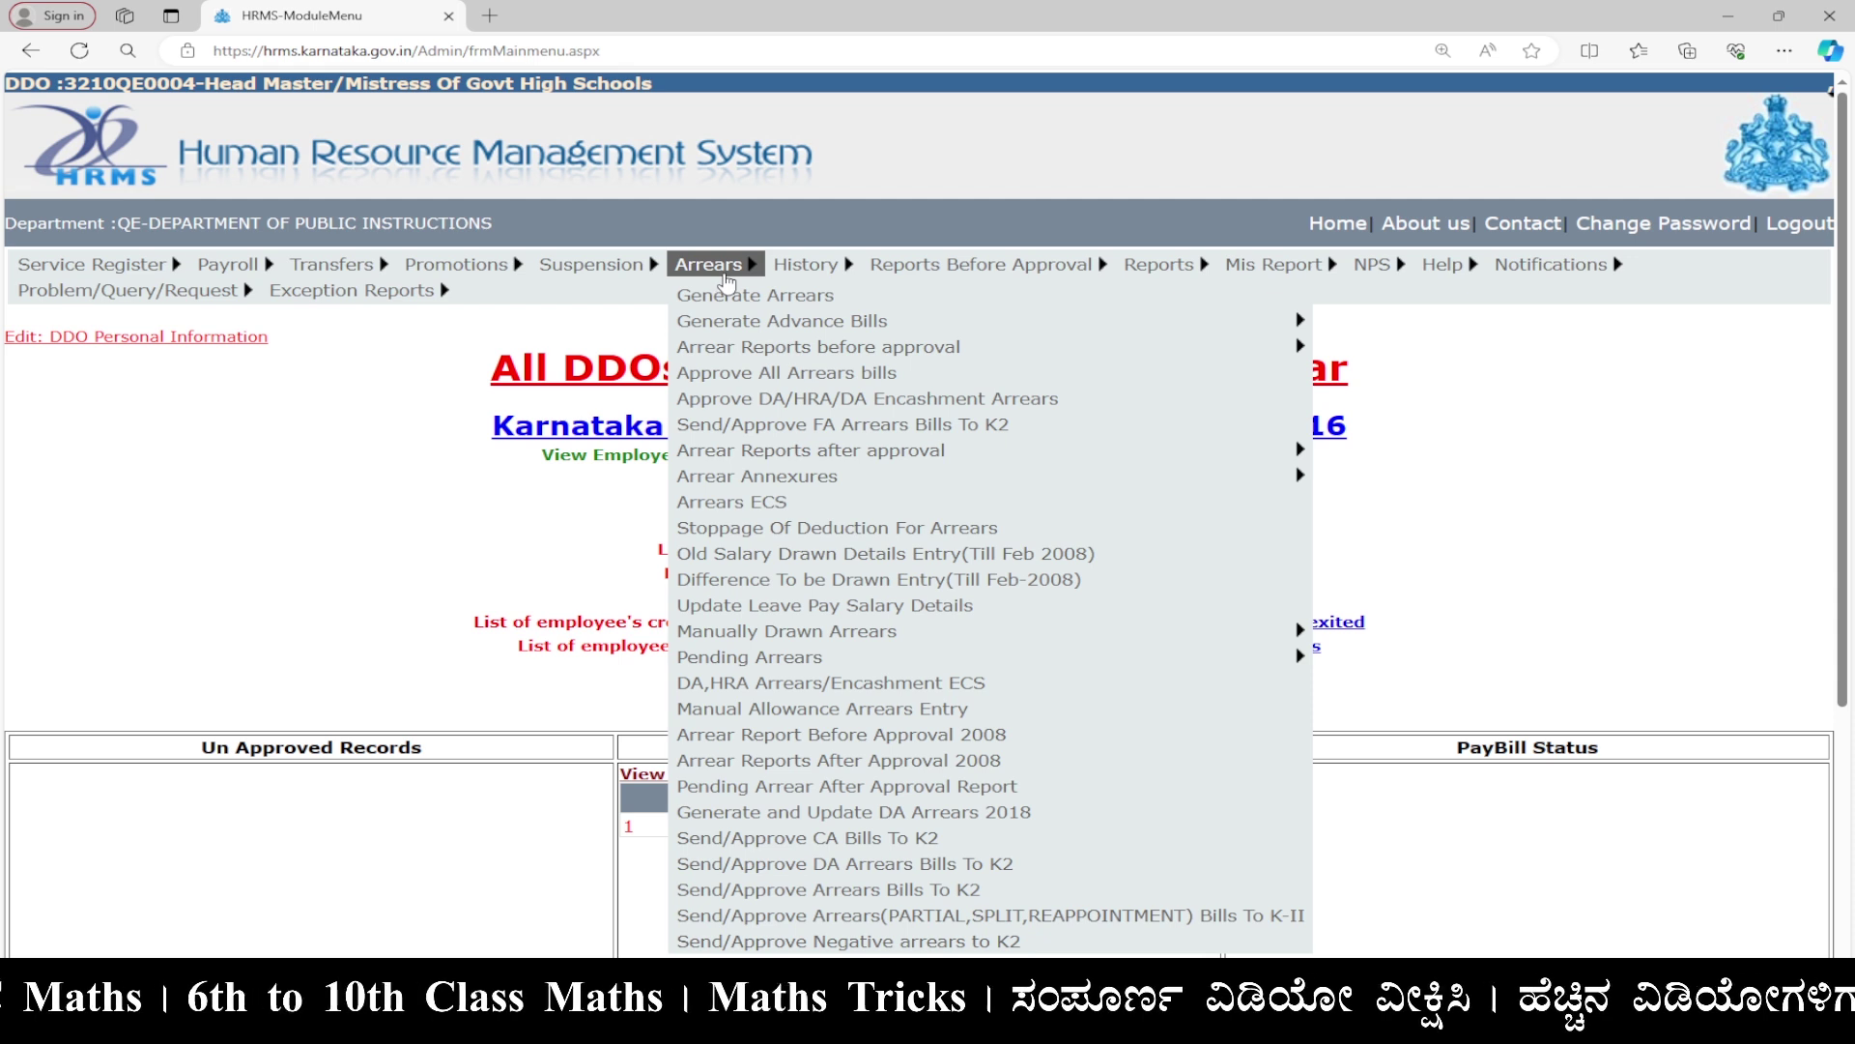
Open the DA,HRA Arrears/Encashment Report Before Approval under Arrear Reports before approval.
mouse_move(730, 352)
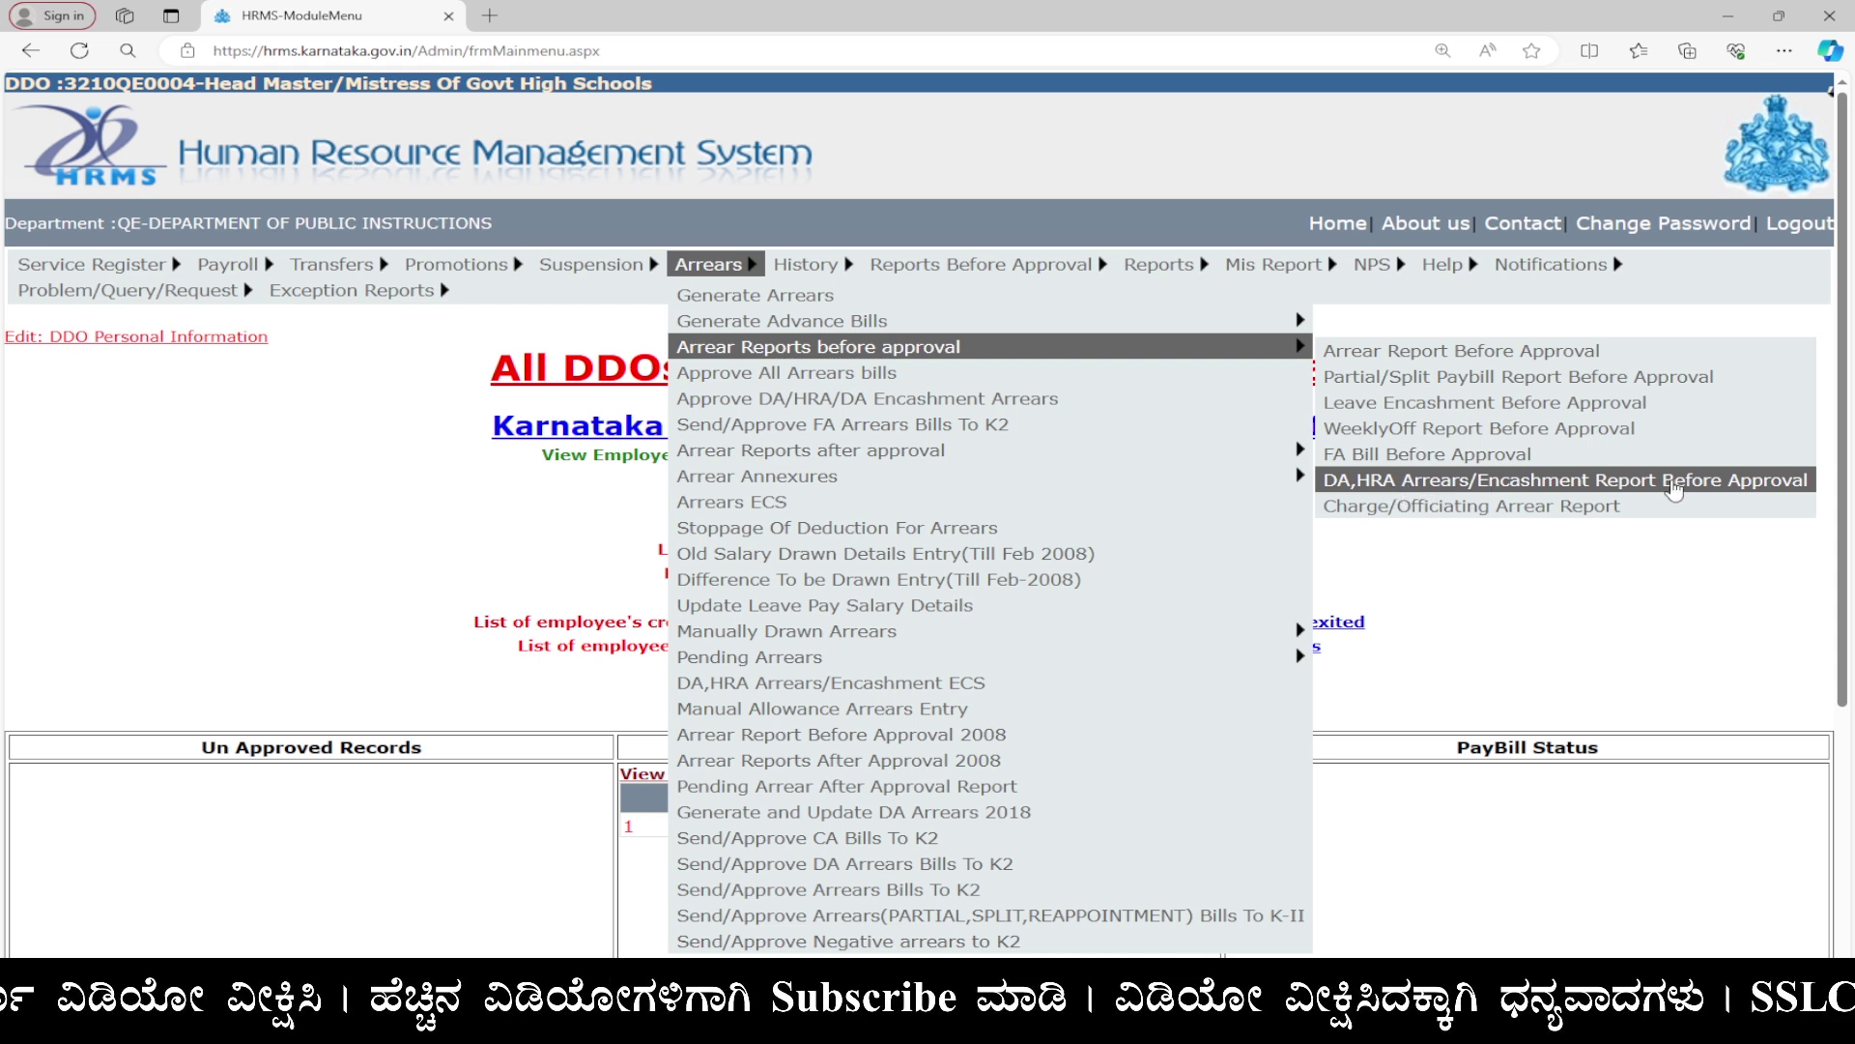
left_click(1677, 490)
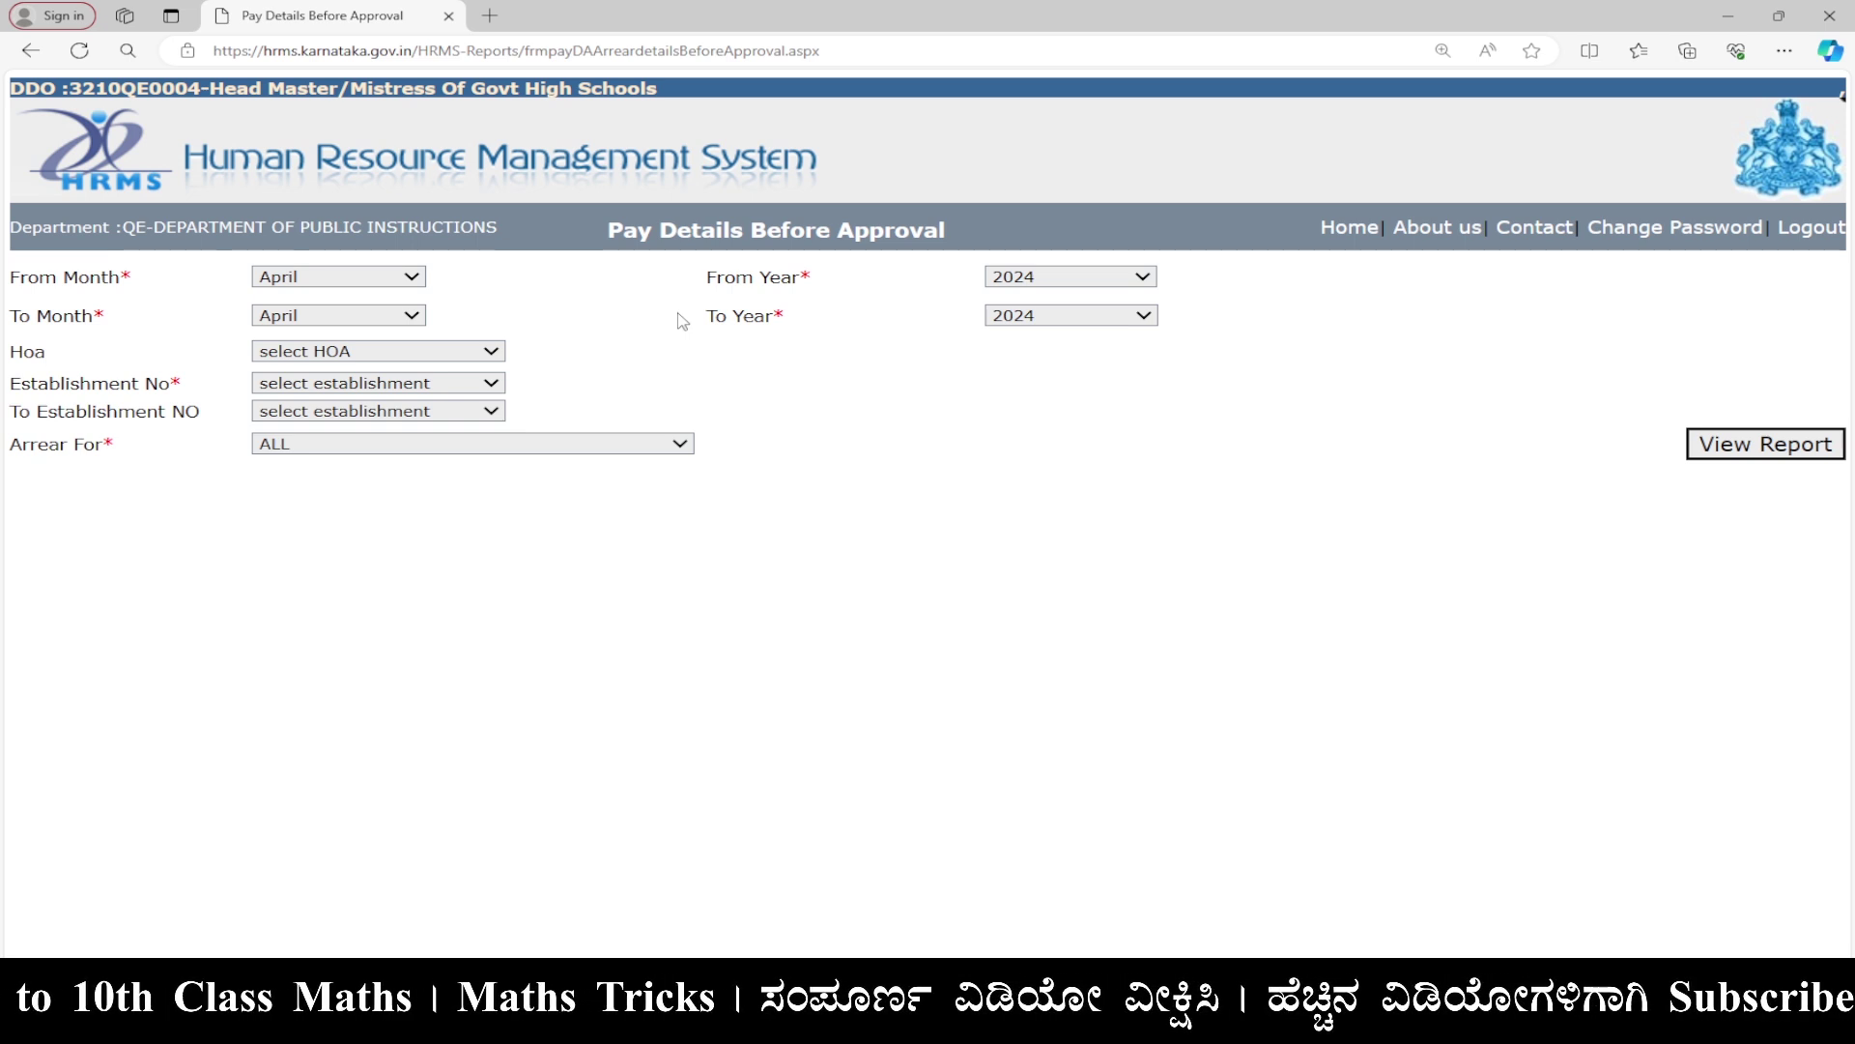
left_click(375, 282)
left_click(342, 303)
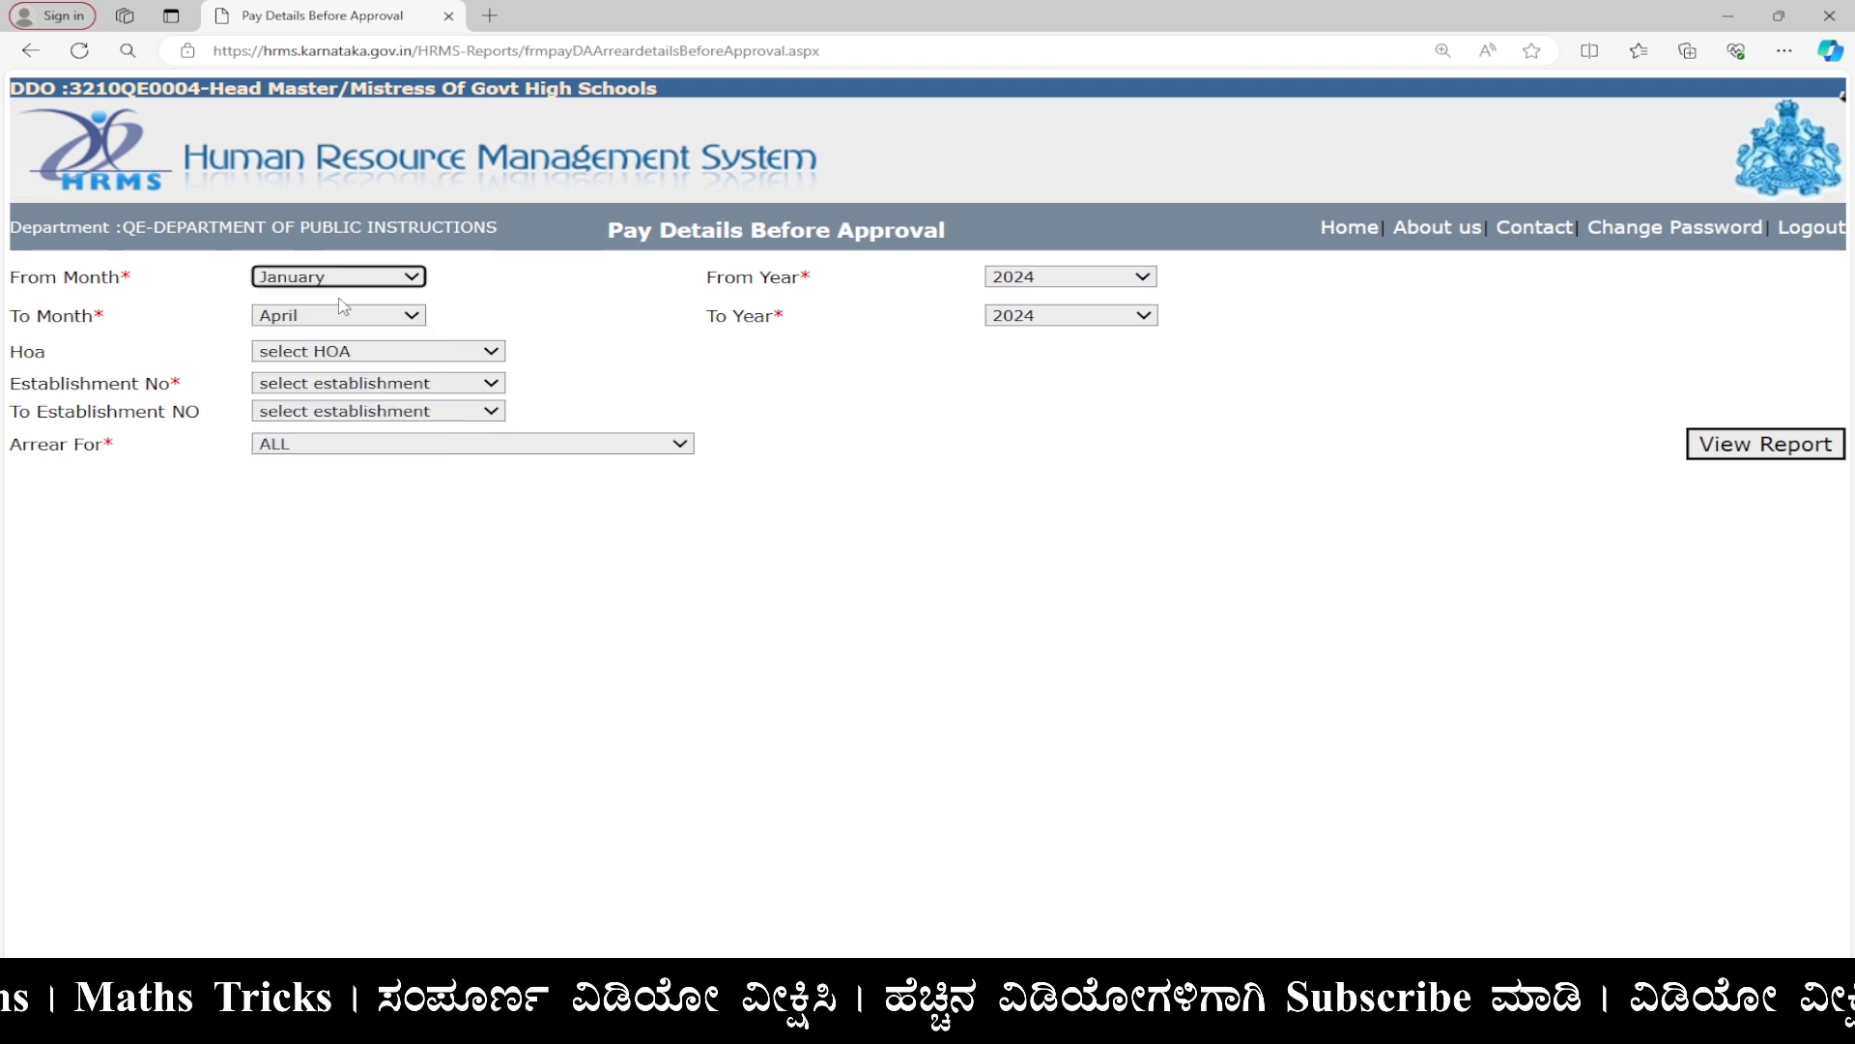
left_click(421, 317)
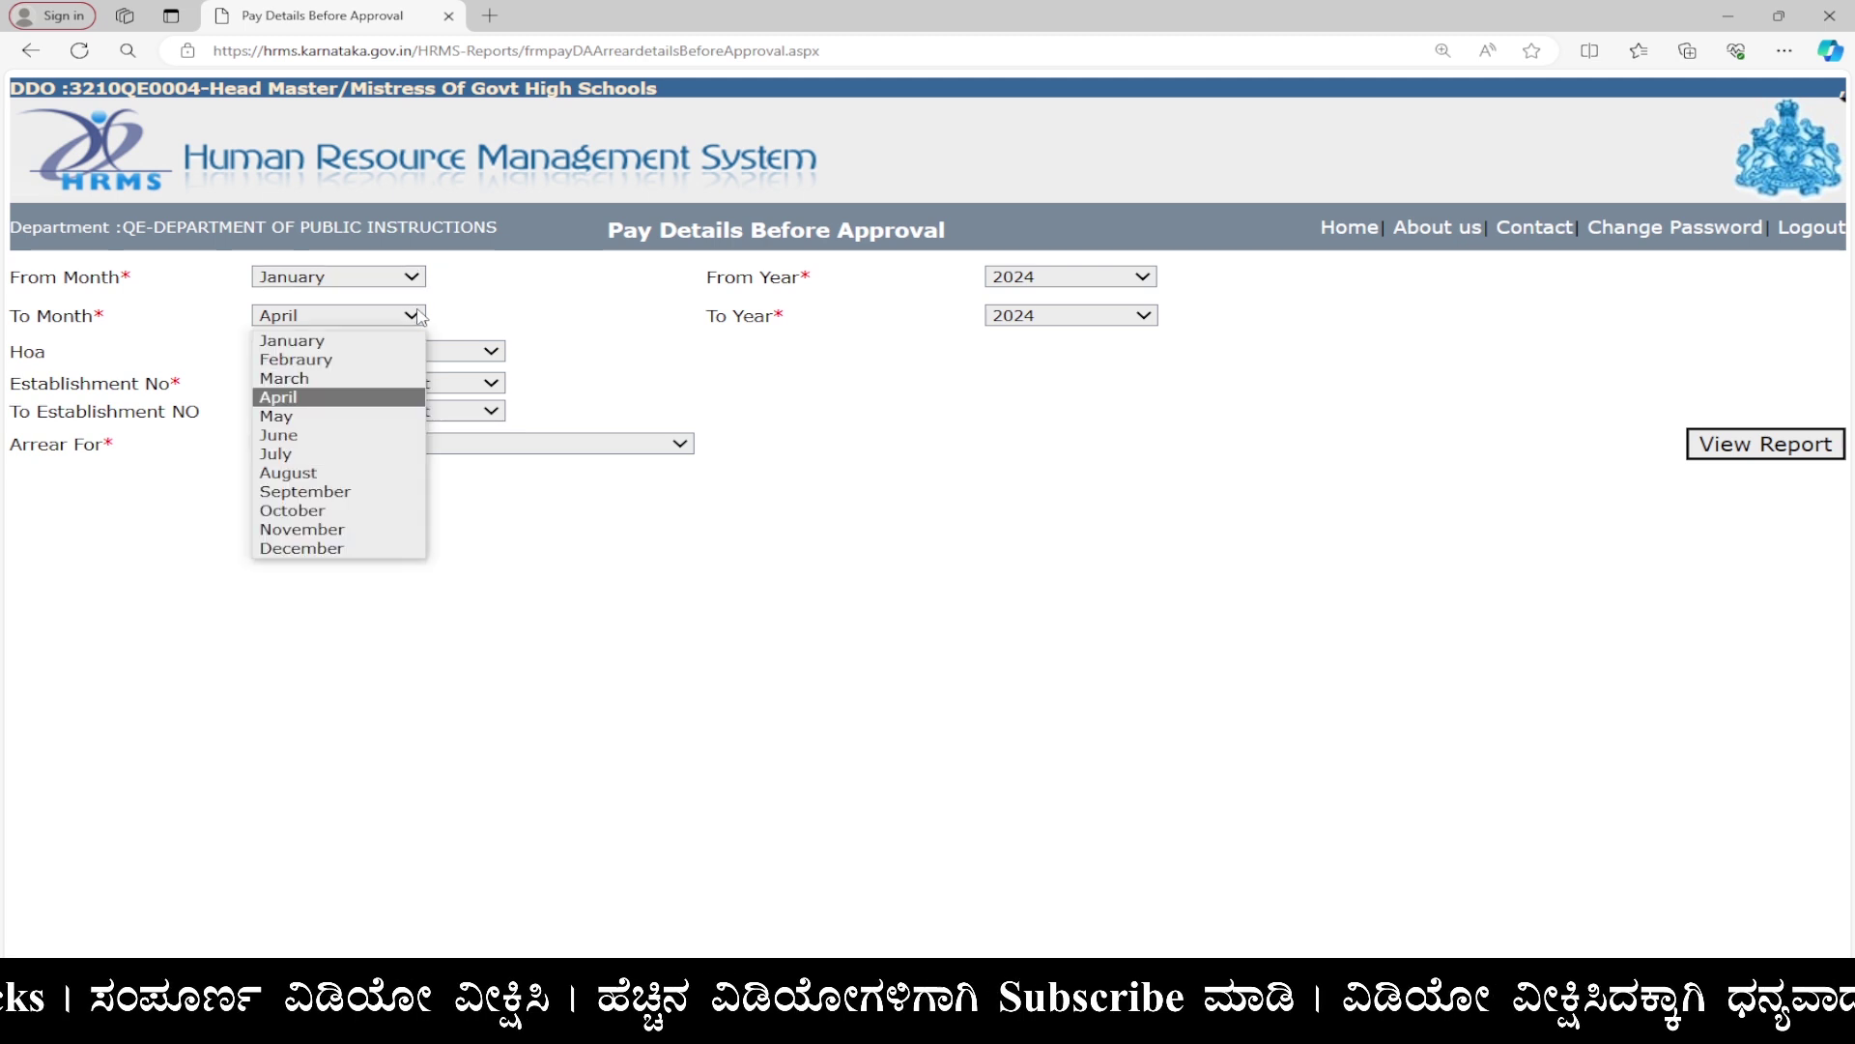
left_click(370, 386)
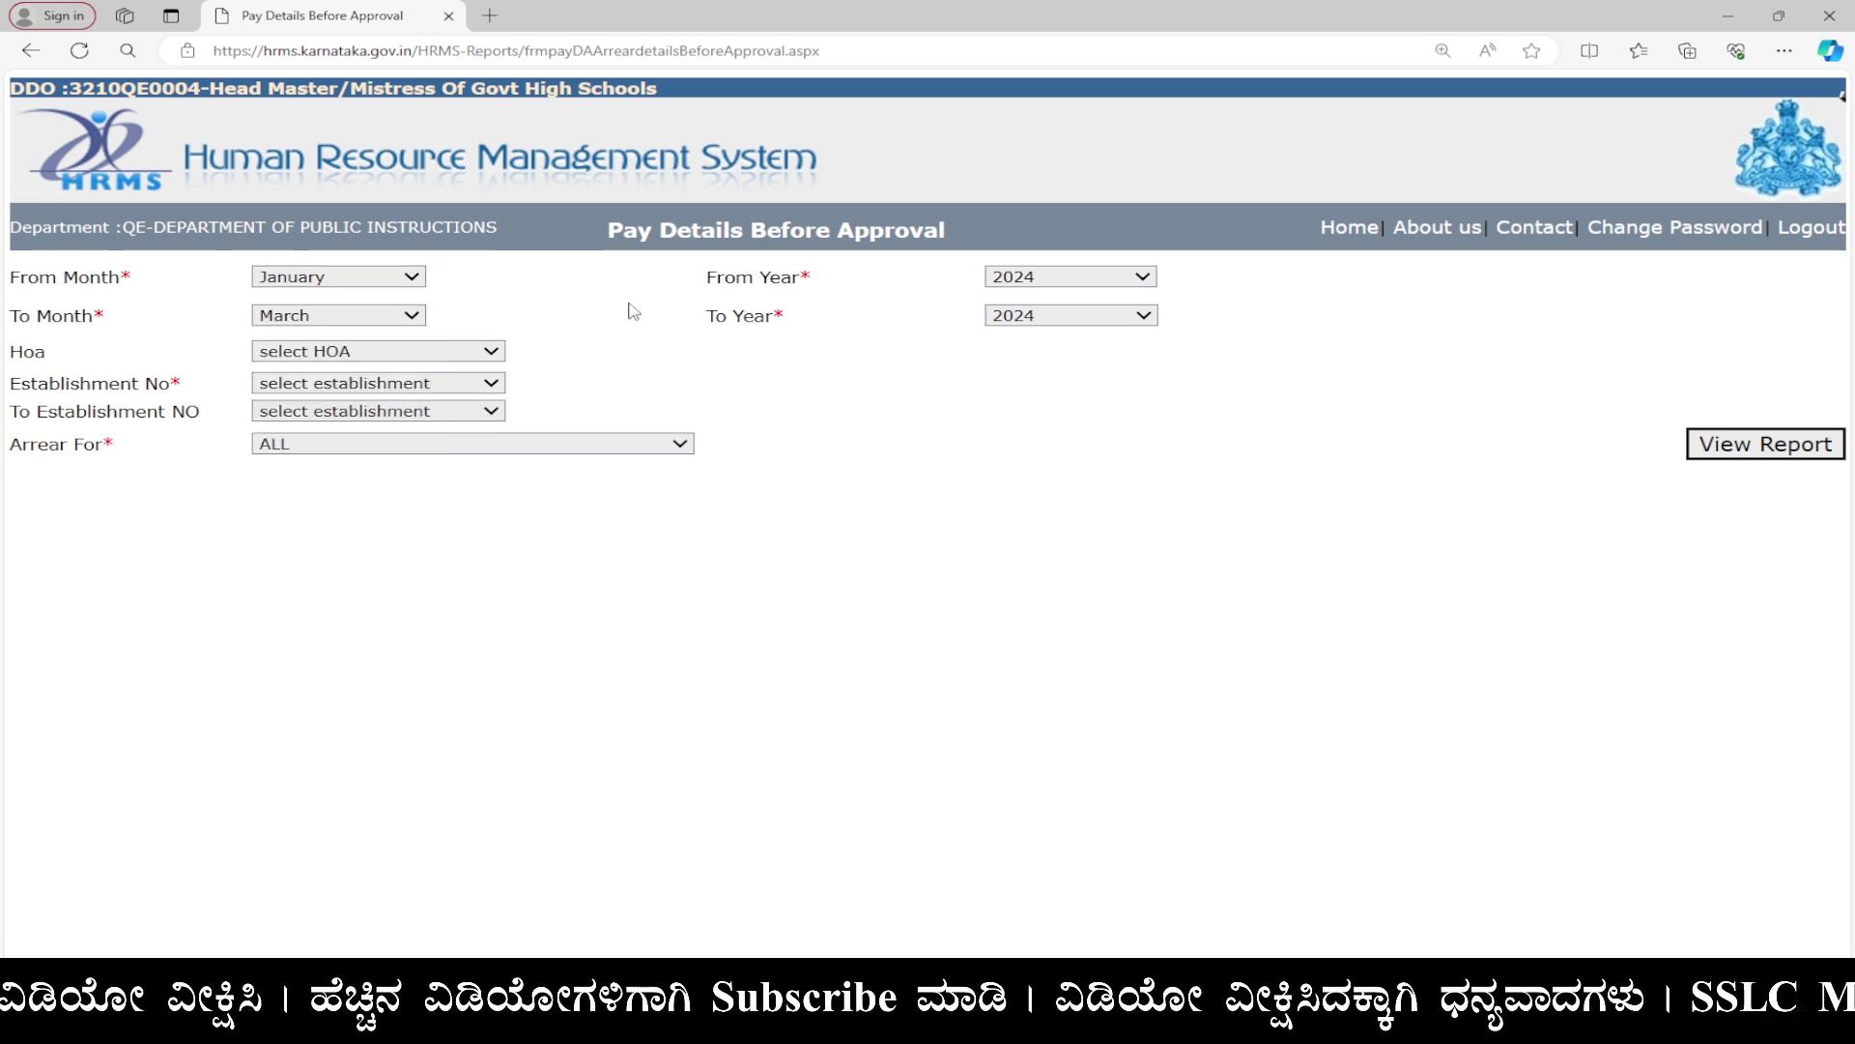
left_click(385, 357)
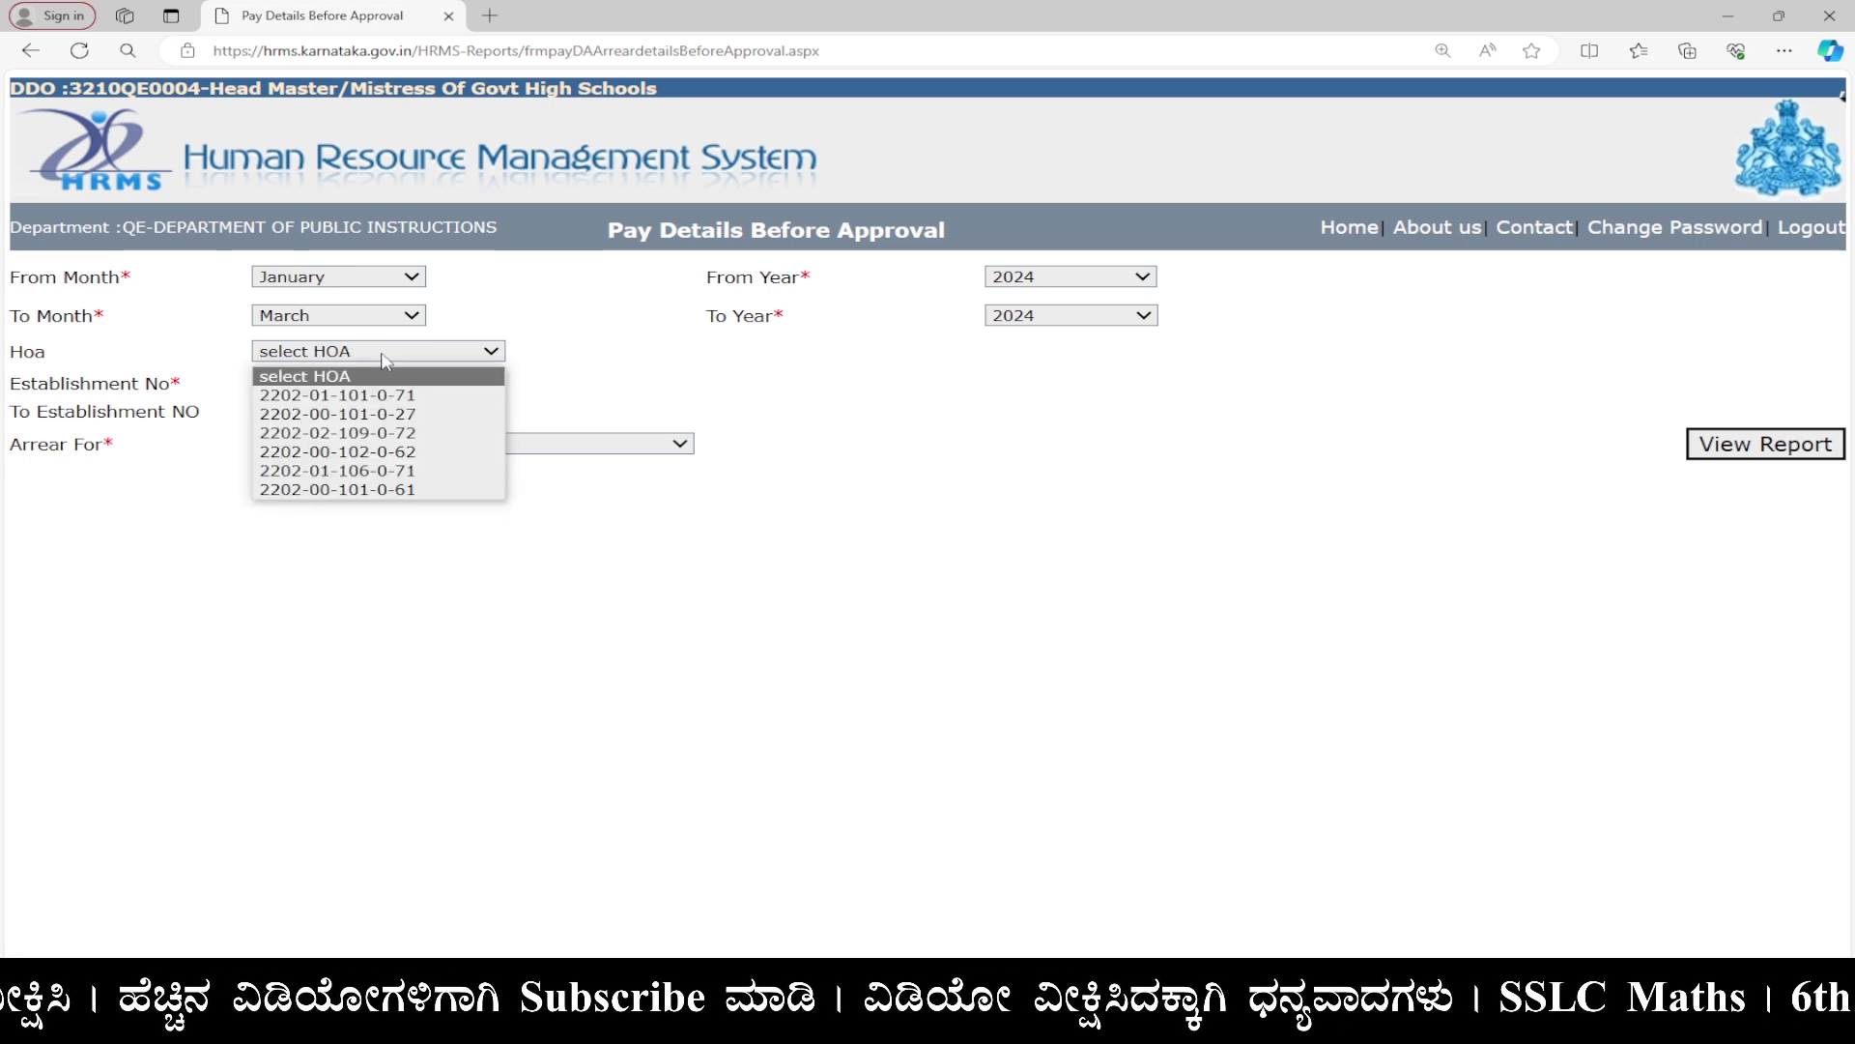
left_click(423, 451)
Set establishment number 2 to 2 and arrear type DAARREARS, then view the report.
left_click(428, 387)
left_click(415, 435)
left_click(409, 420)
left_click(352, 474)
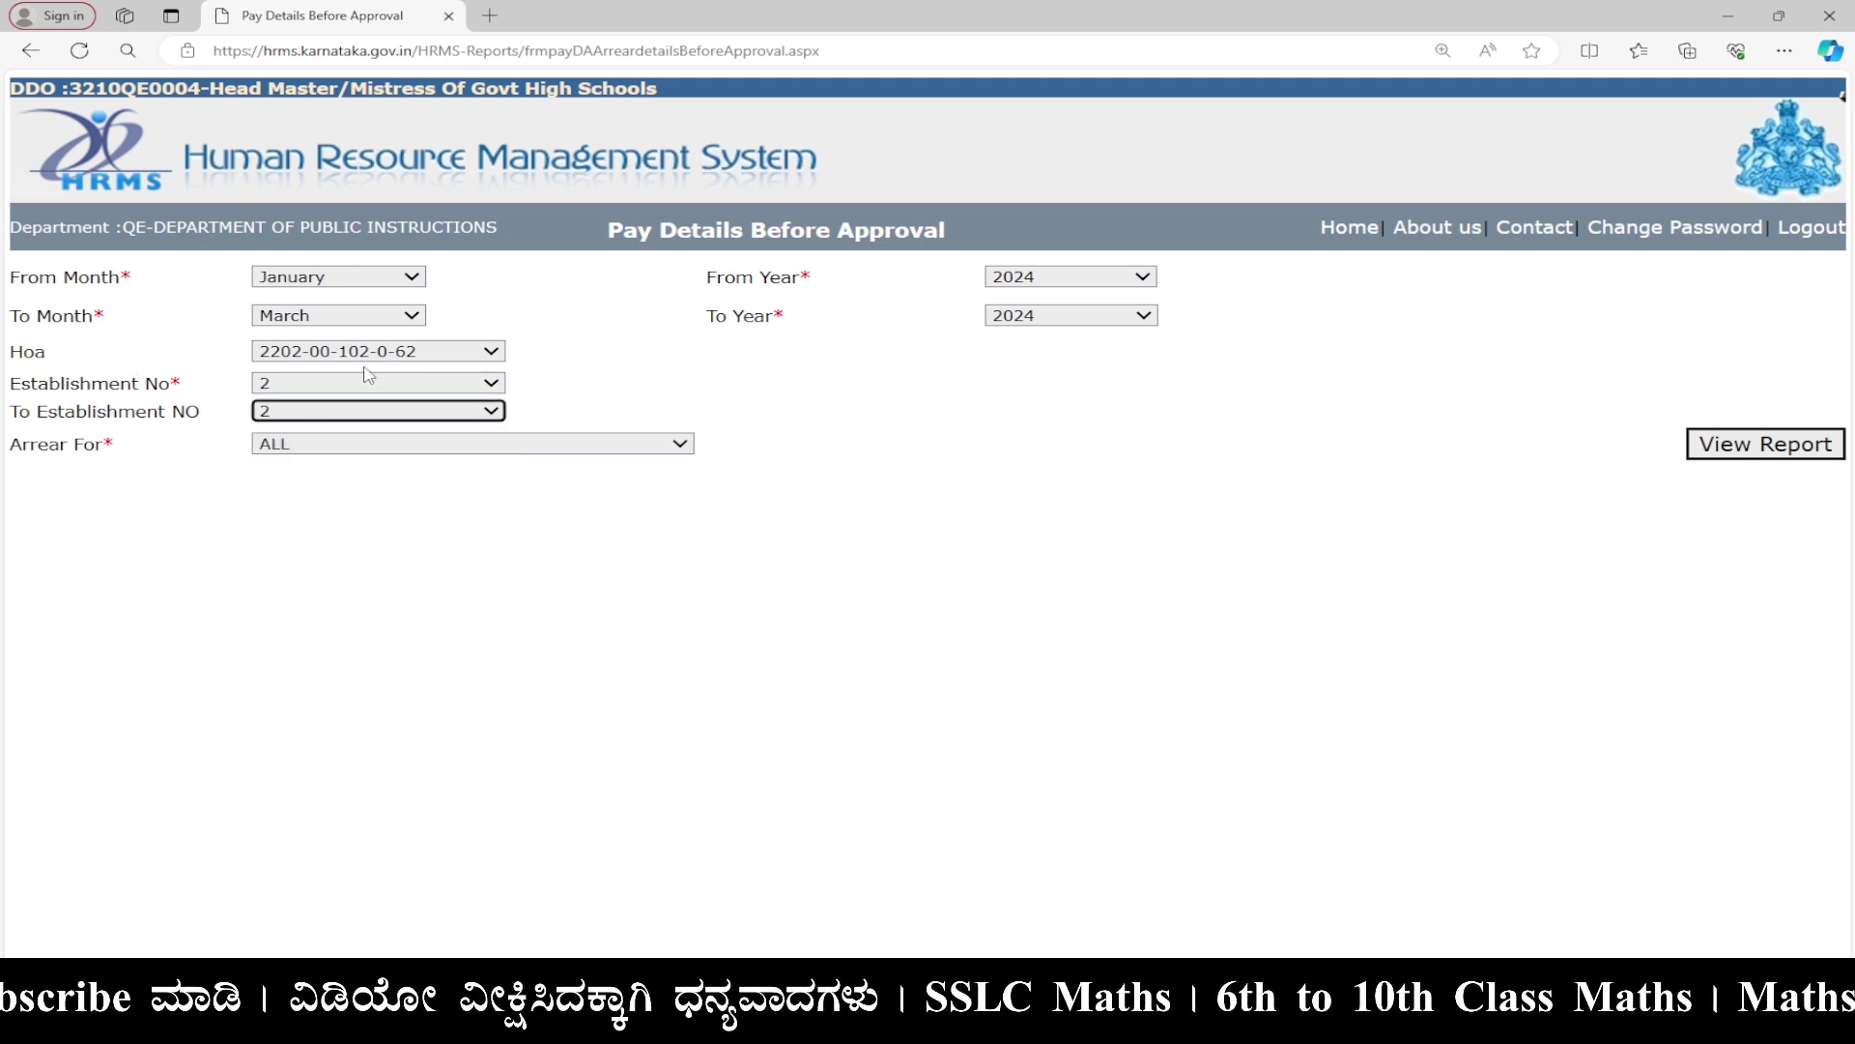
left_click(454, 447)
left_click(440, 526)
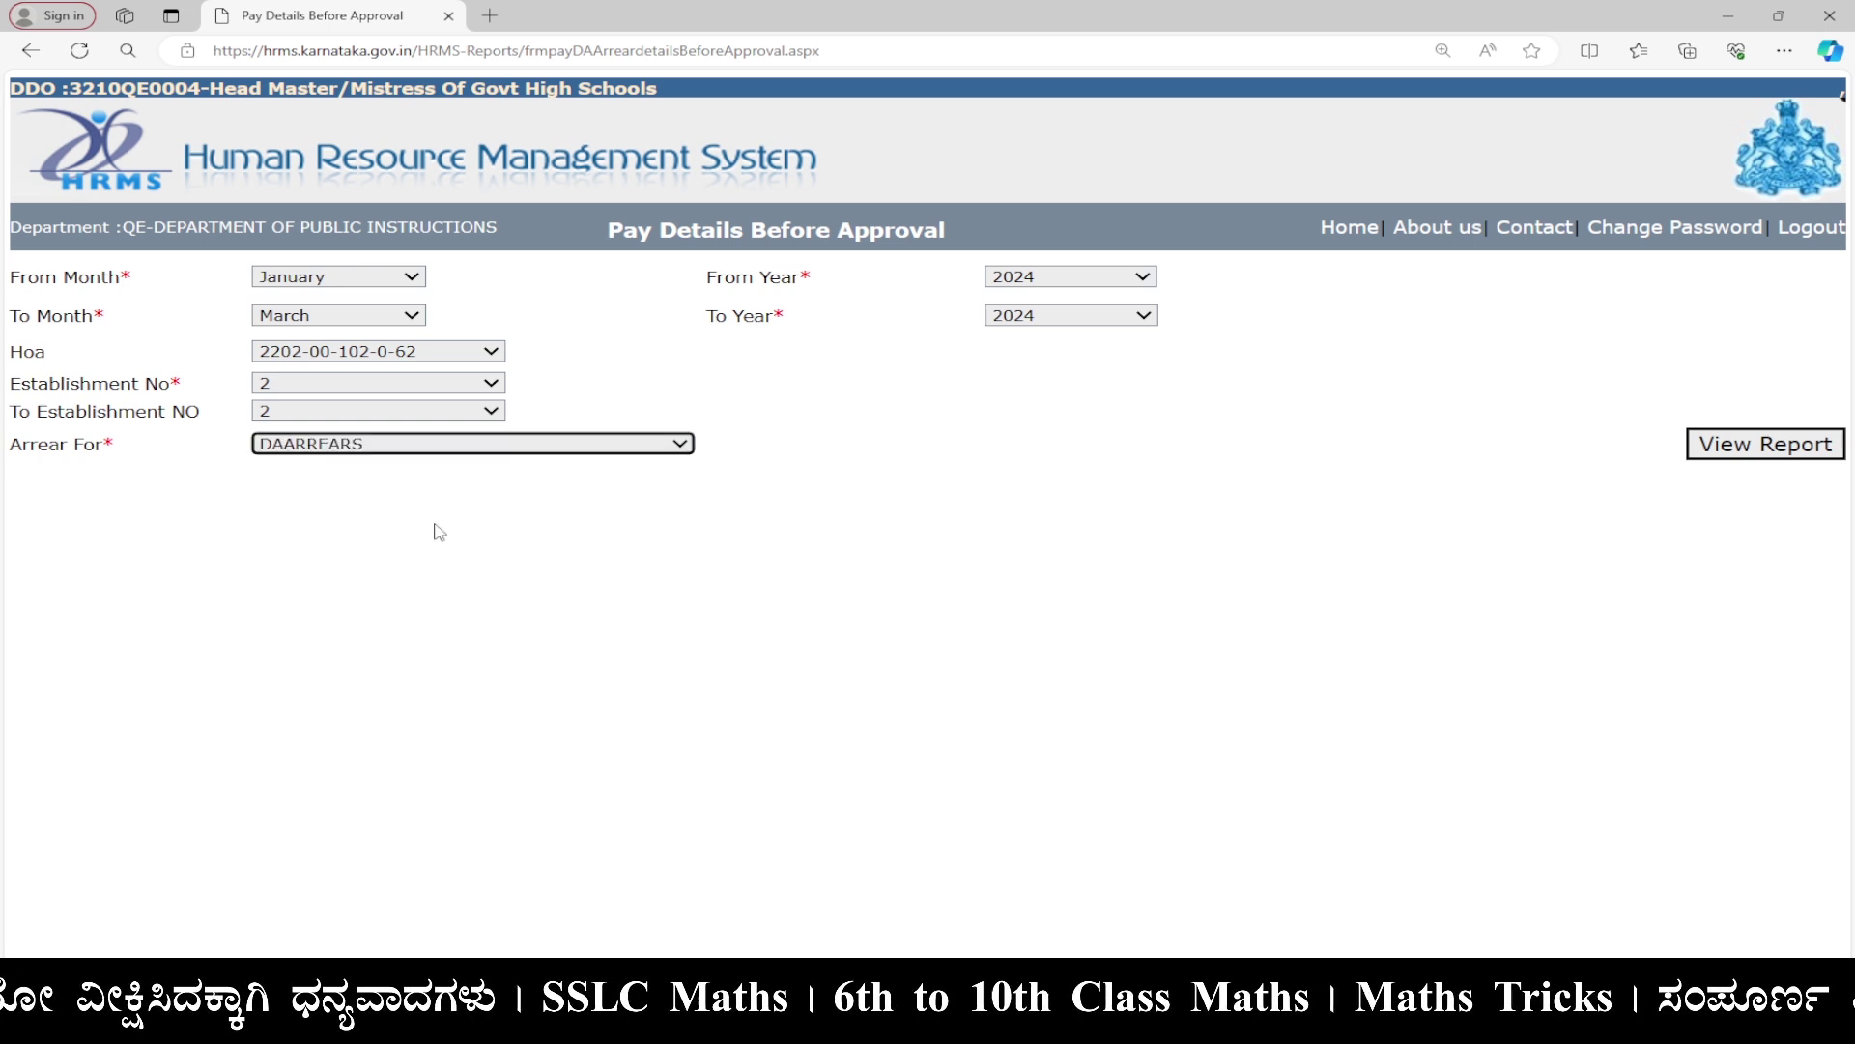
left_click(1752, 450)
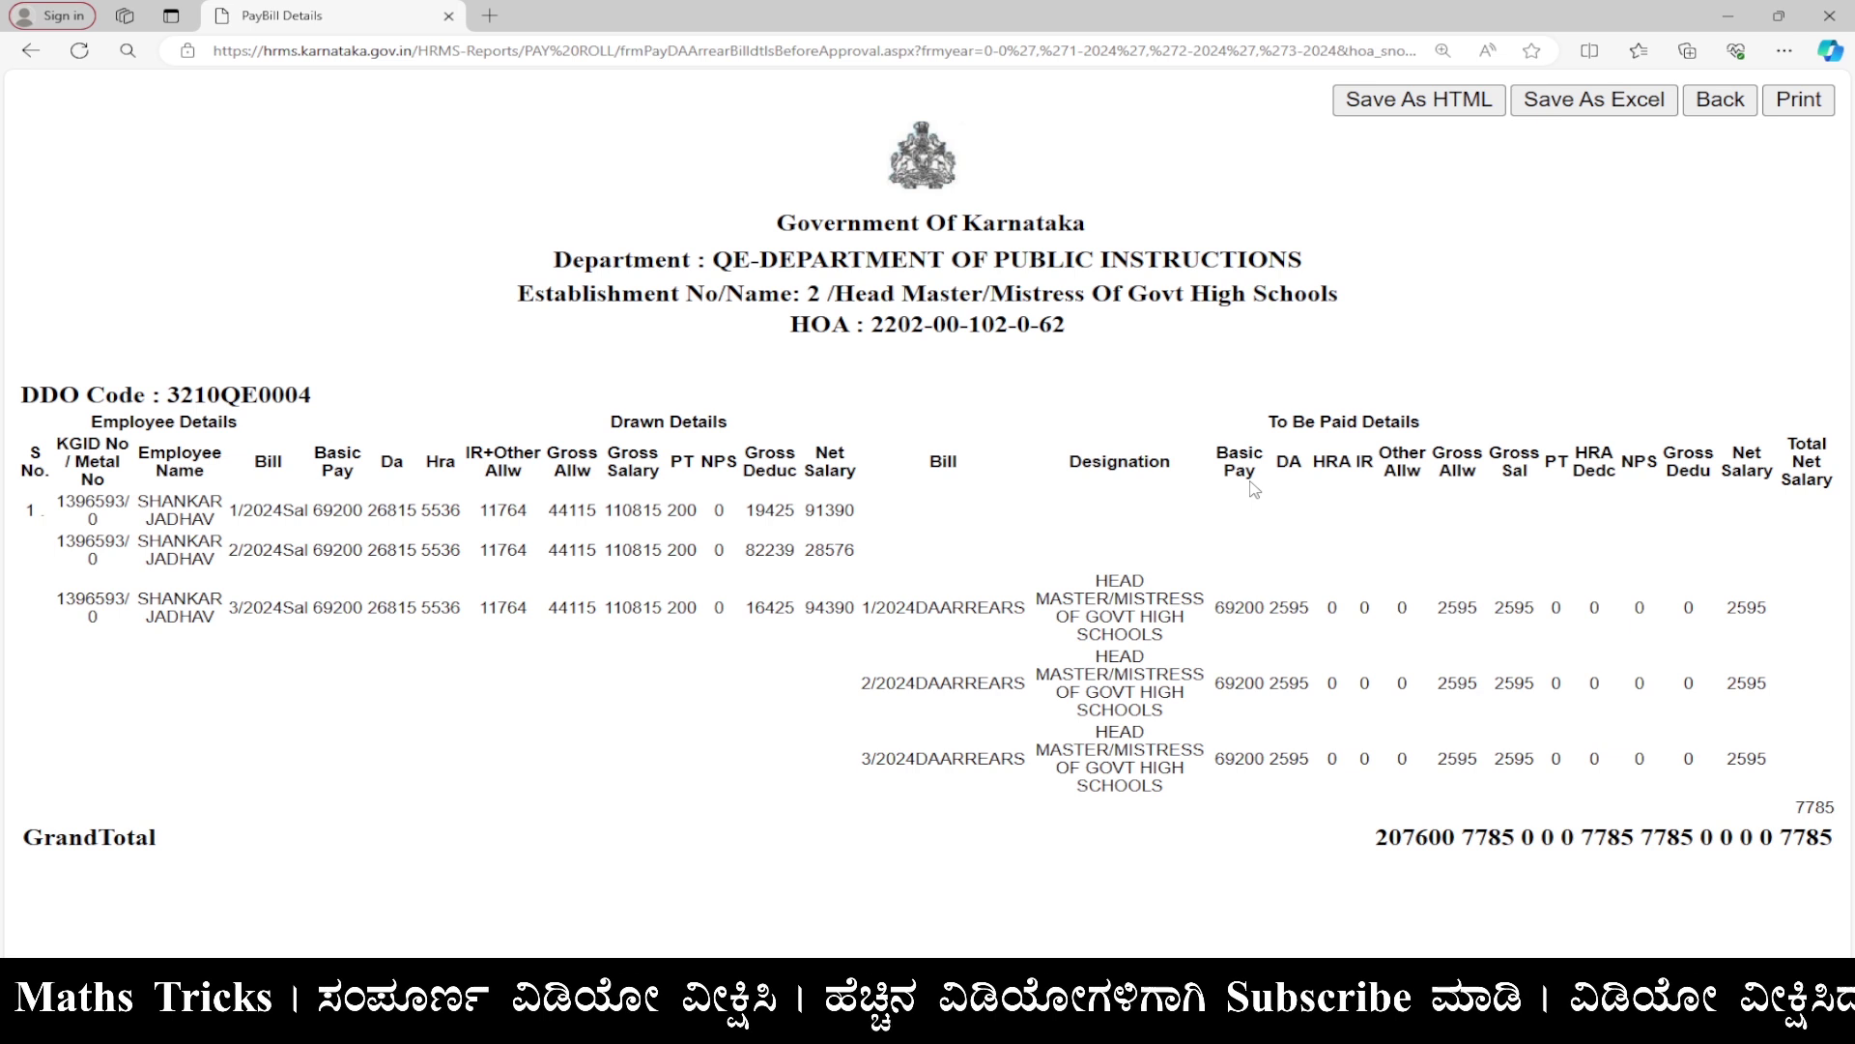
Open the print preview of the January–March 2024 PayBill Details report totalling 7785.
left_click(1799, 100)
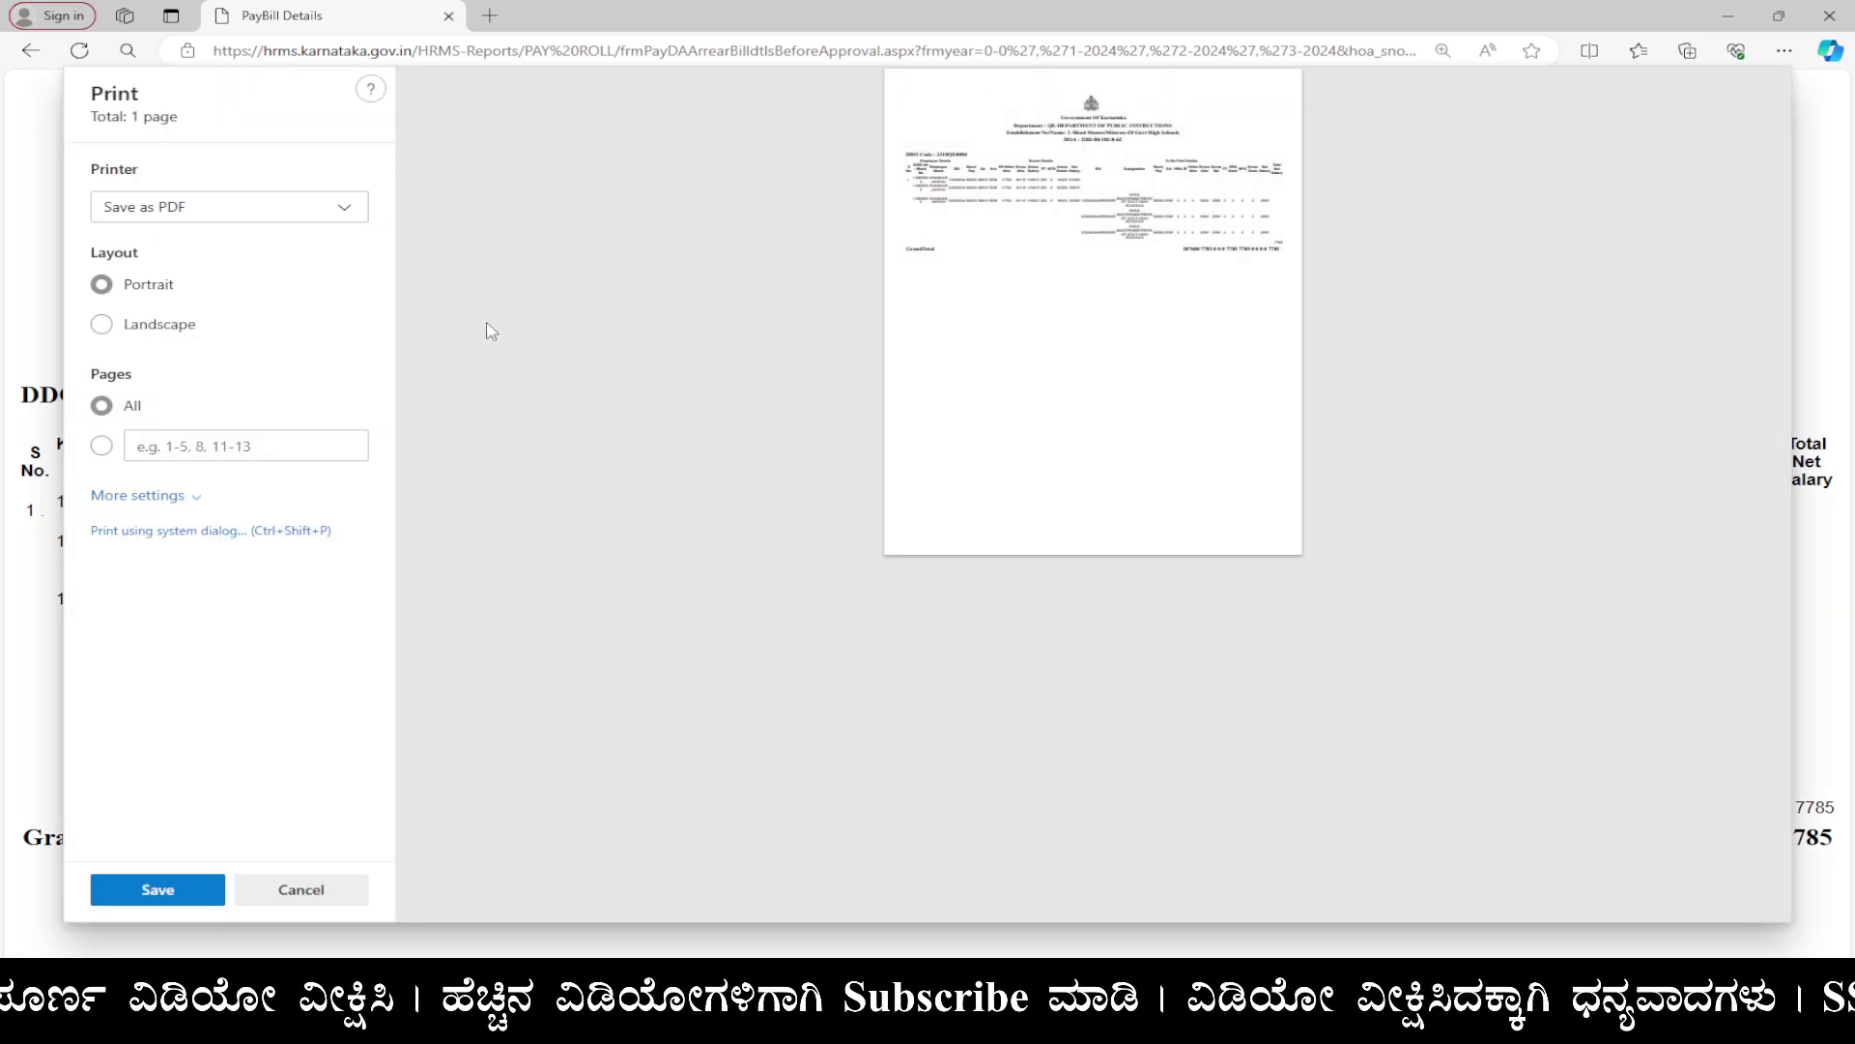
Save the report in landscape as PayBill Details.pdf in a new Desktop folder 'DA Arrears'.
left_click(101, 327)
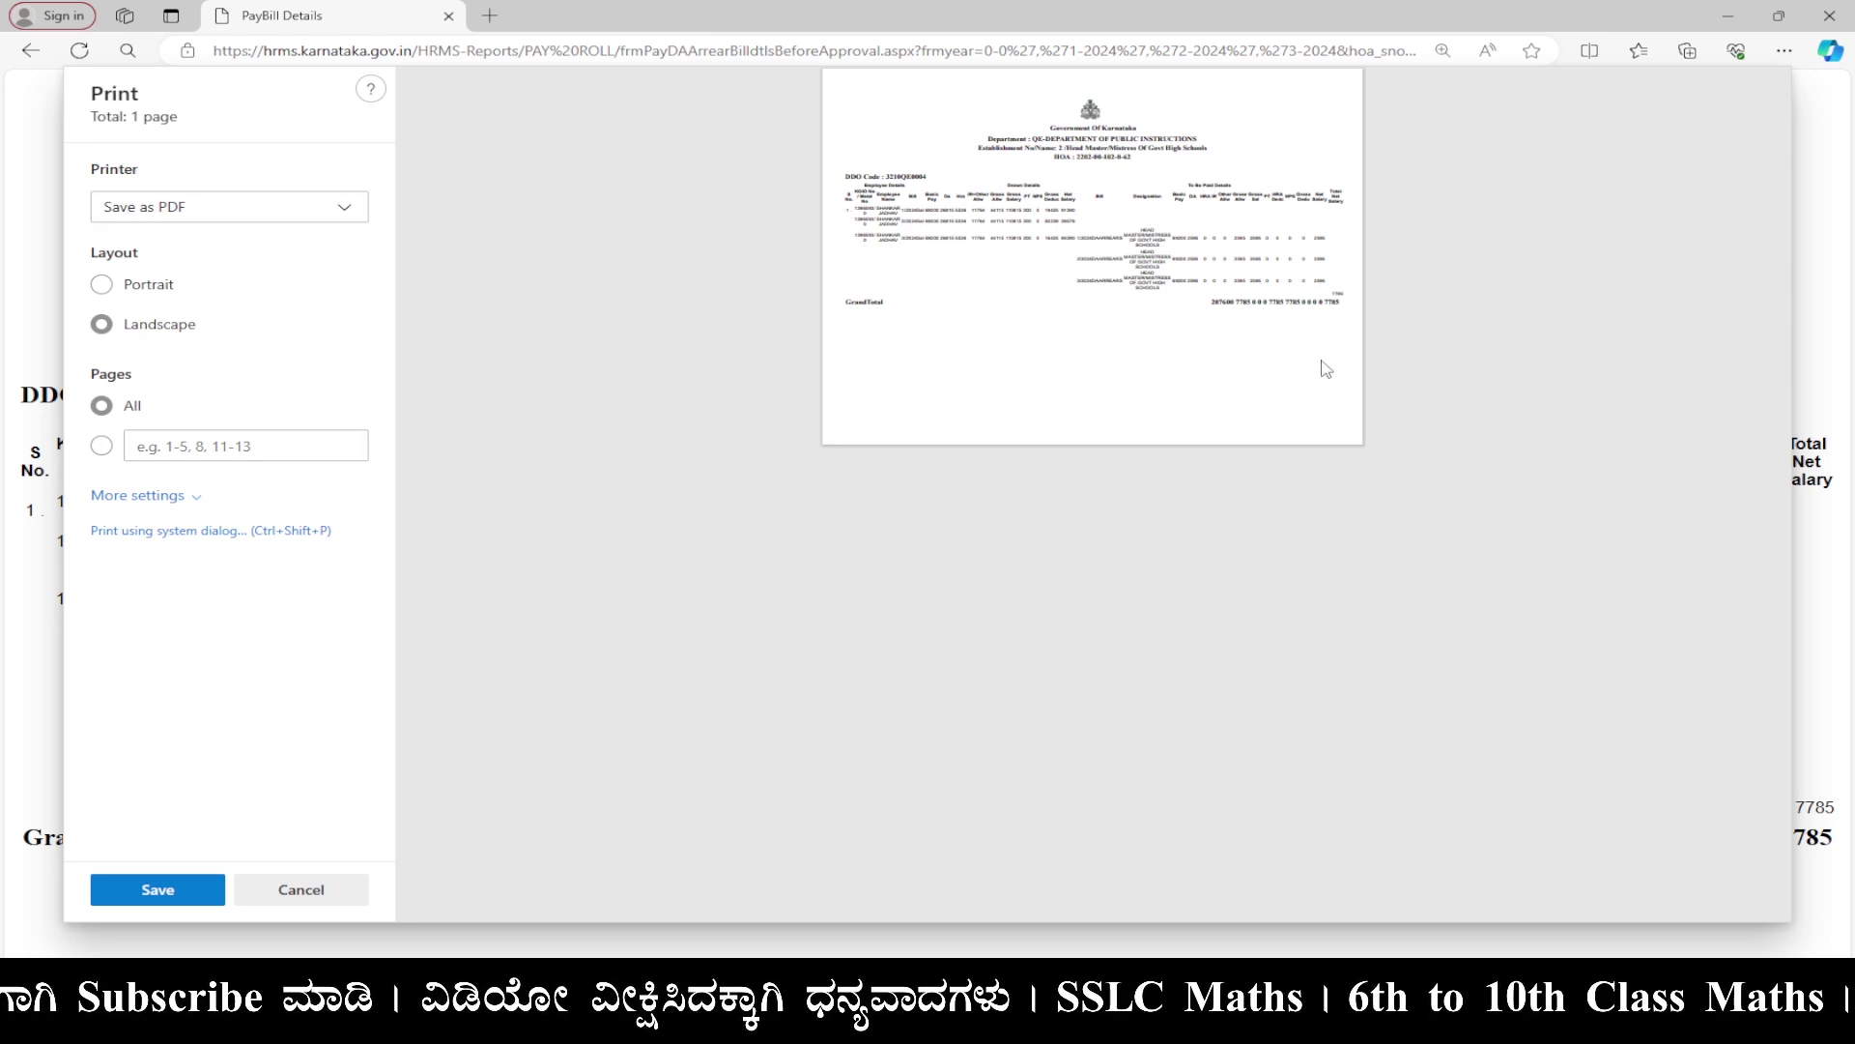
left_click(125, 901)
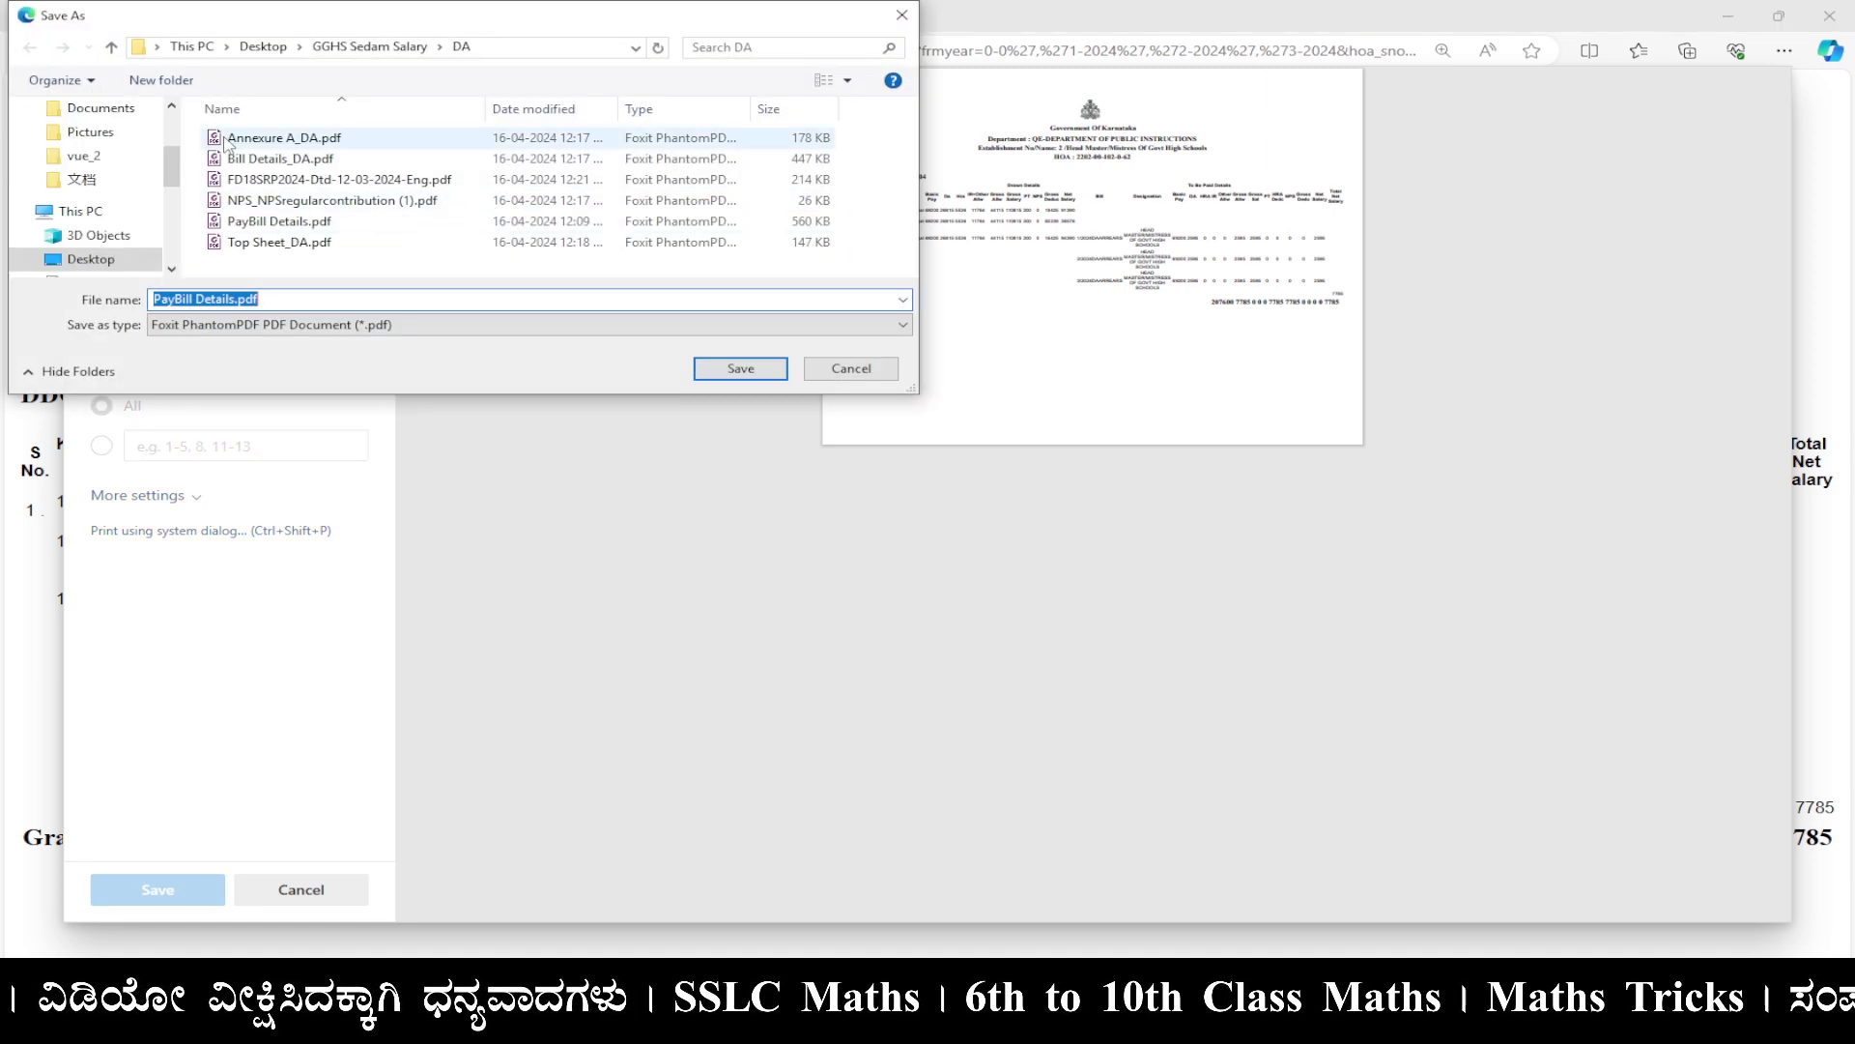
left_click(91, 259)
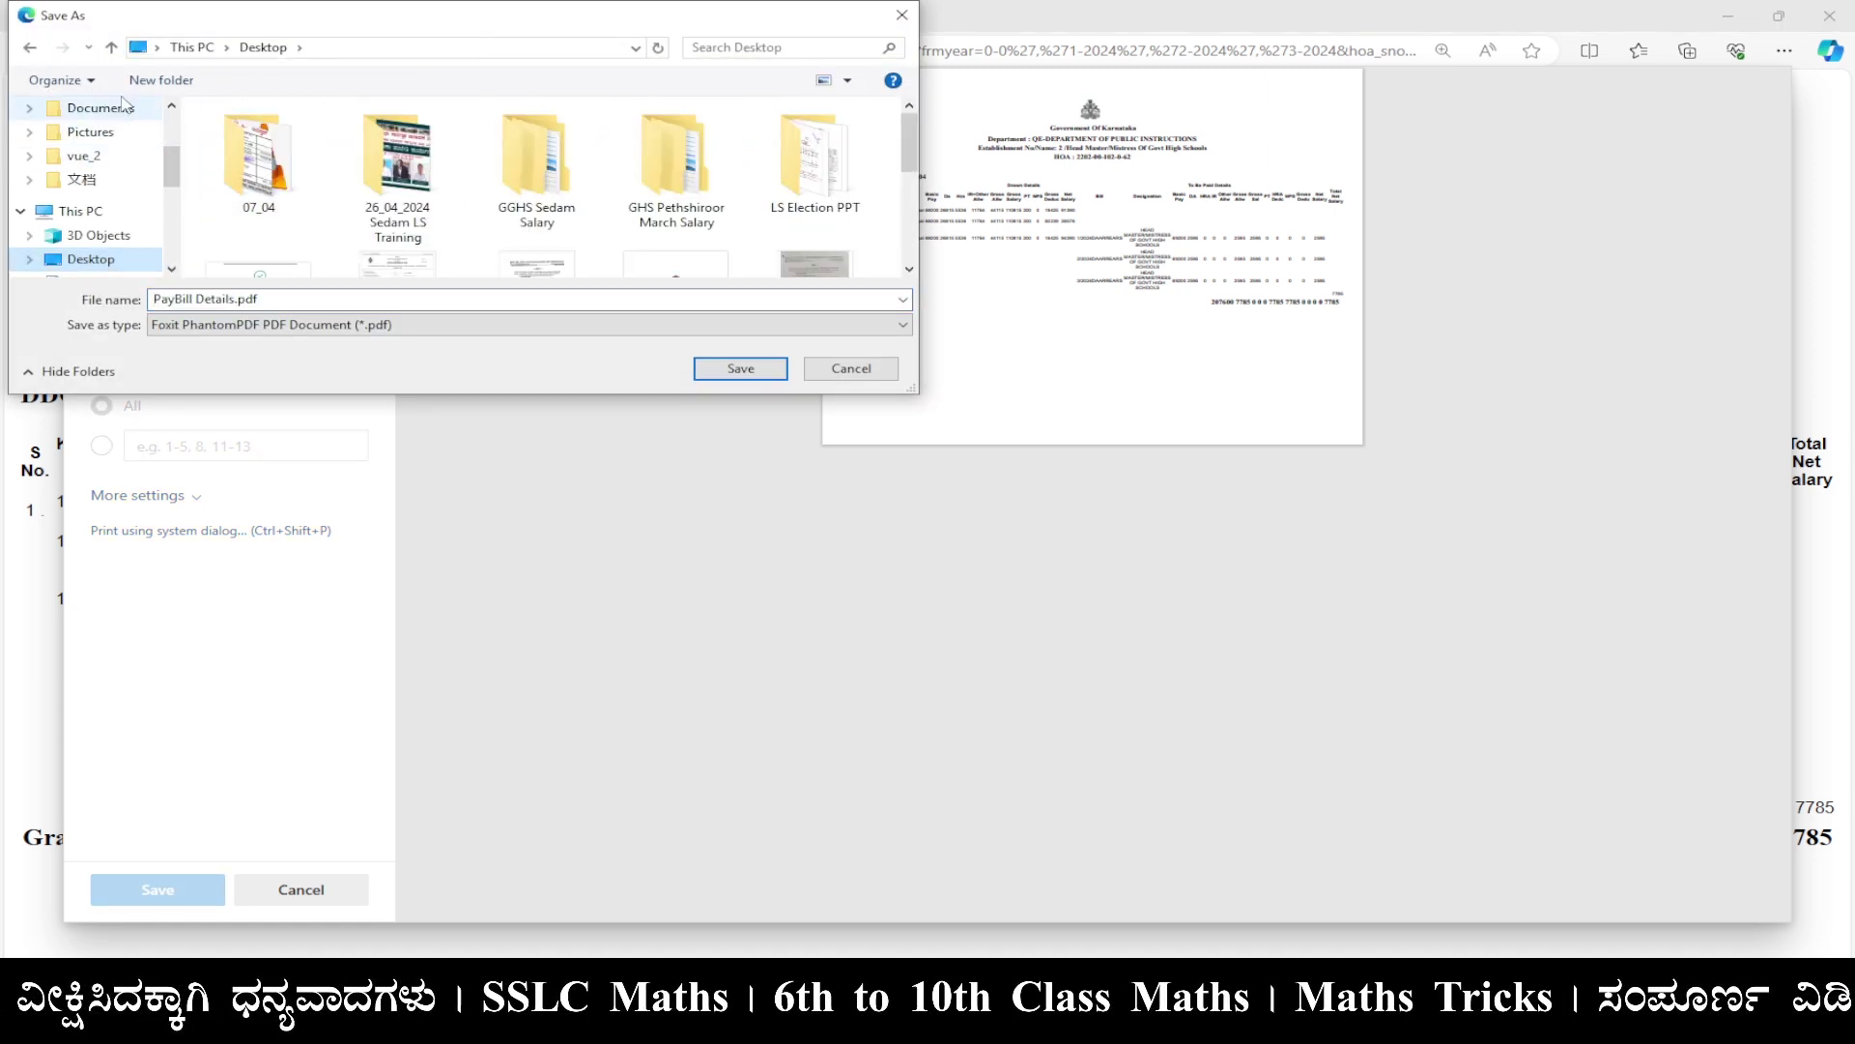
left_click(159, 81)
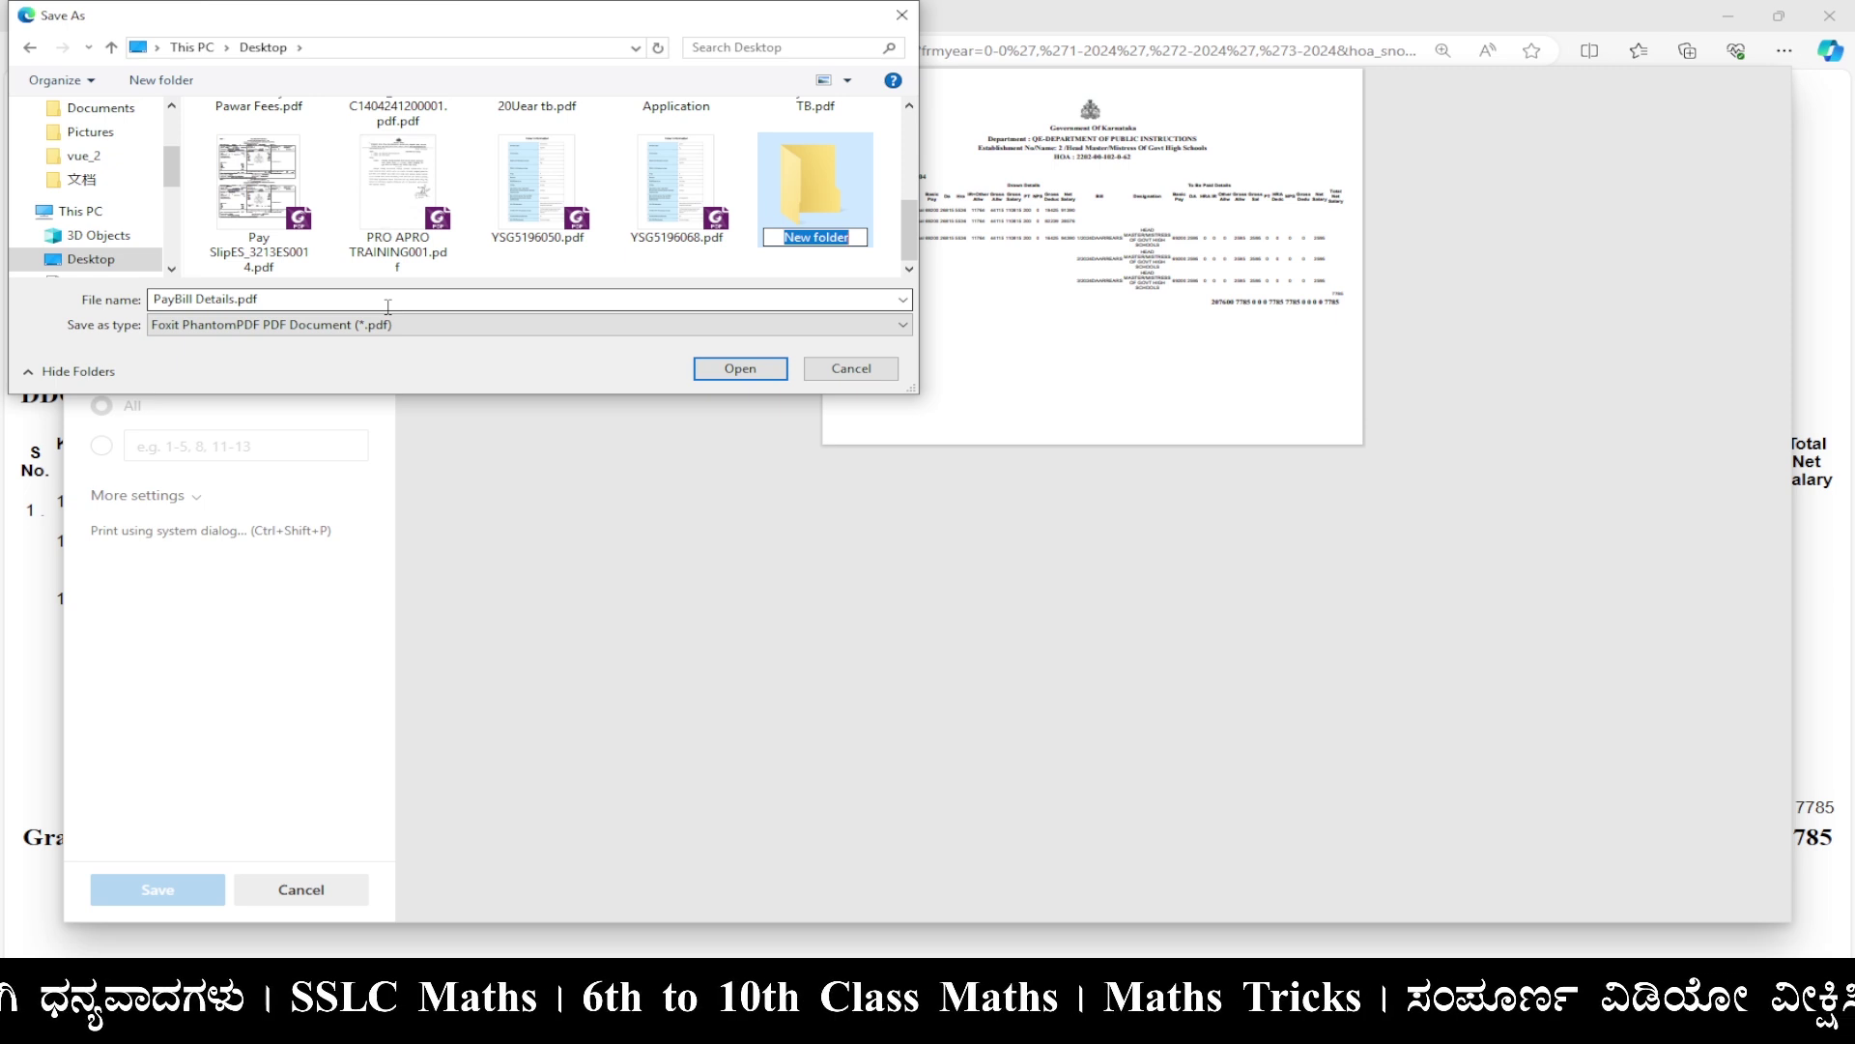
type("DA ")
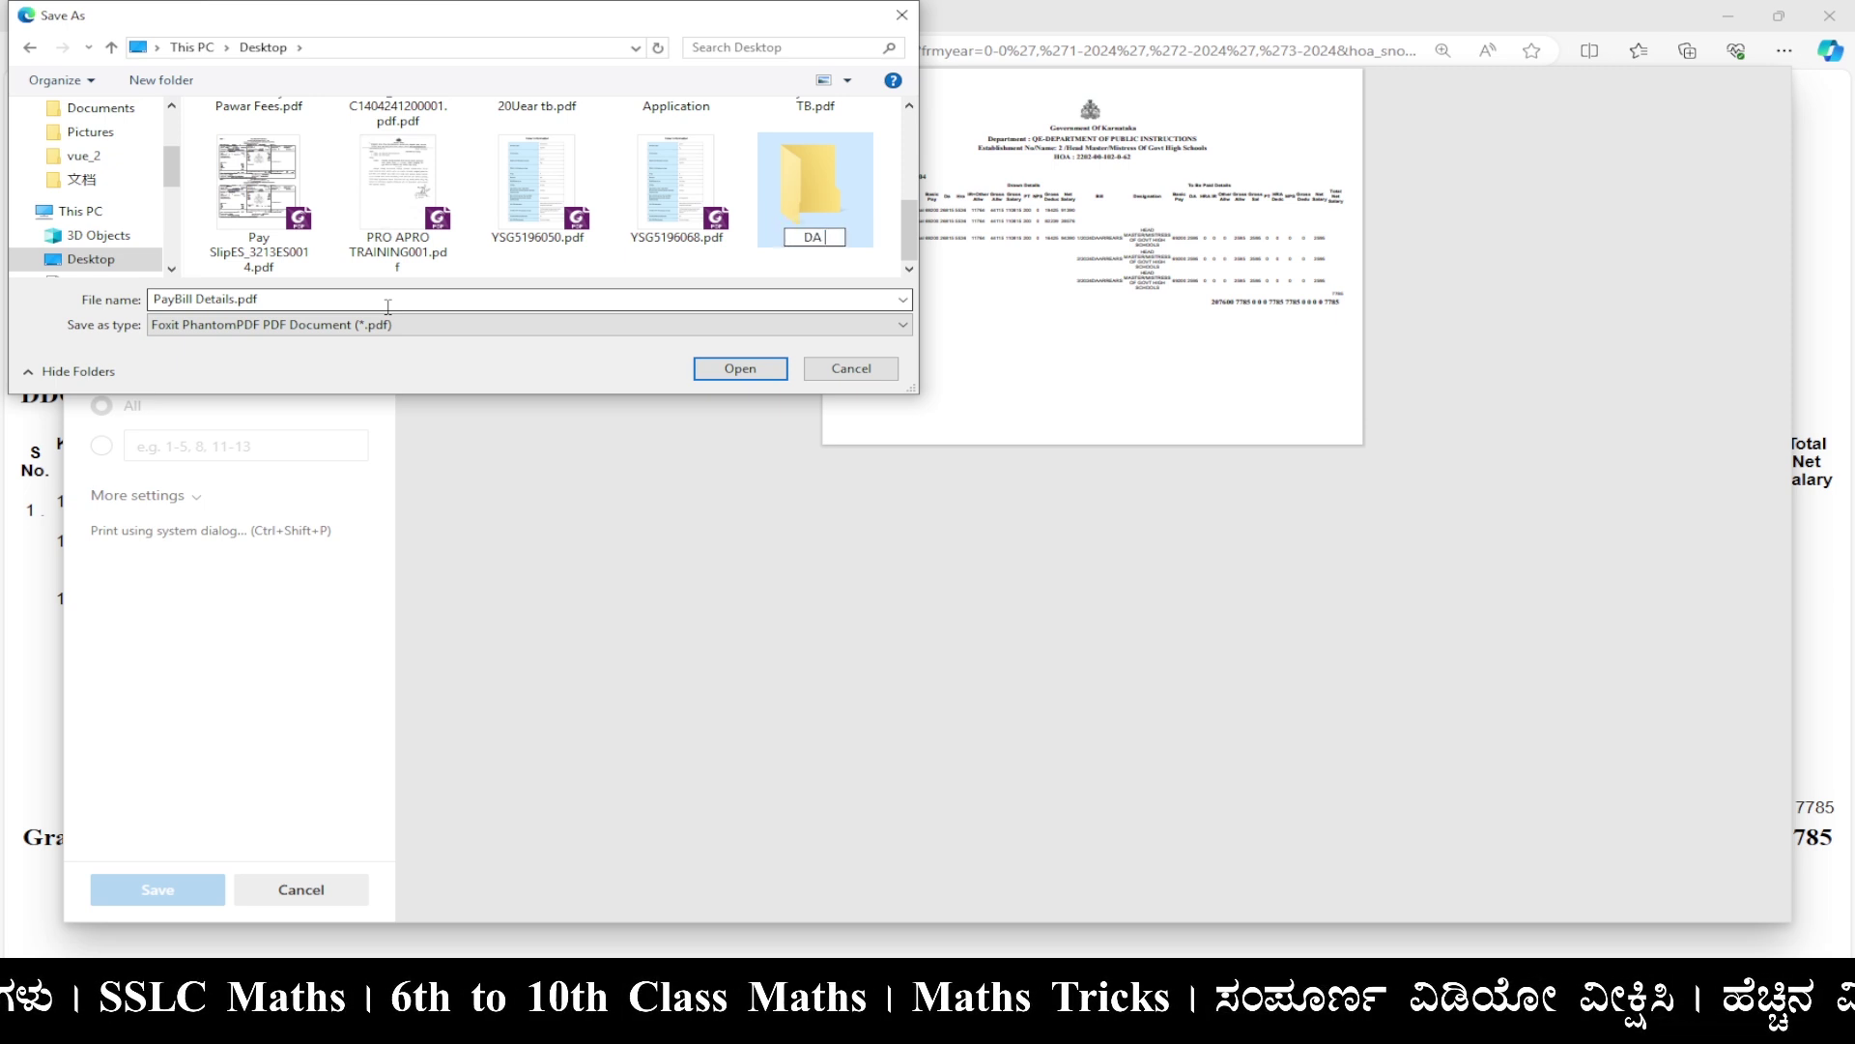
type("Arrears")
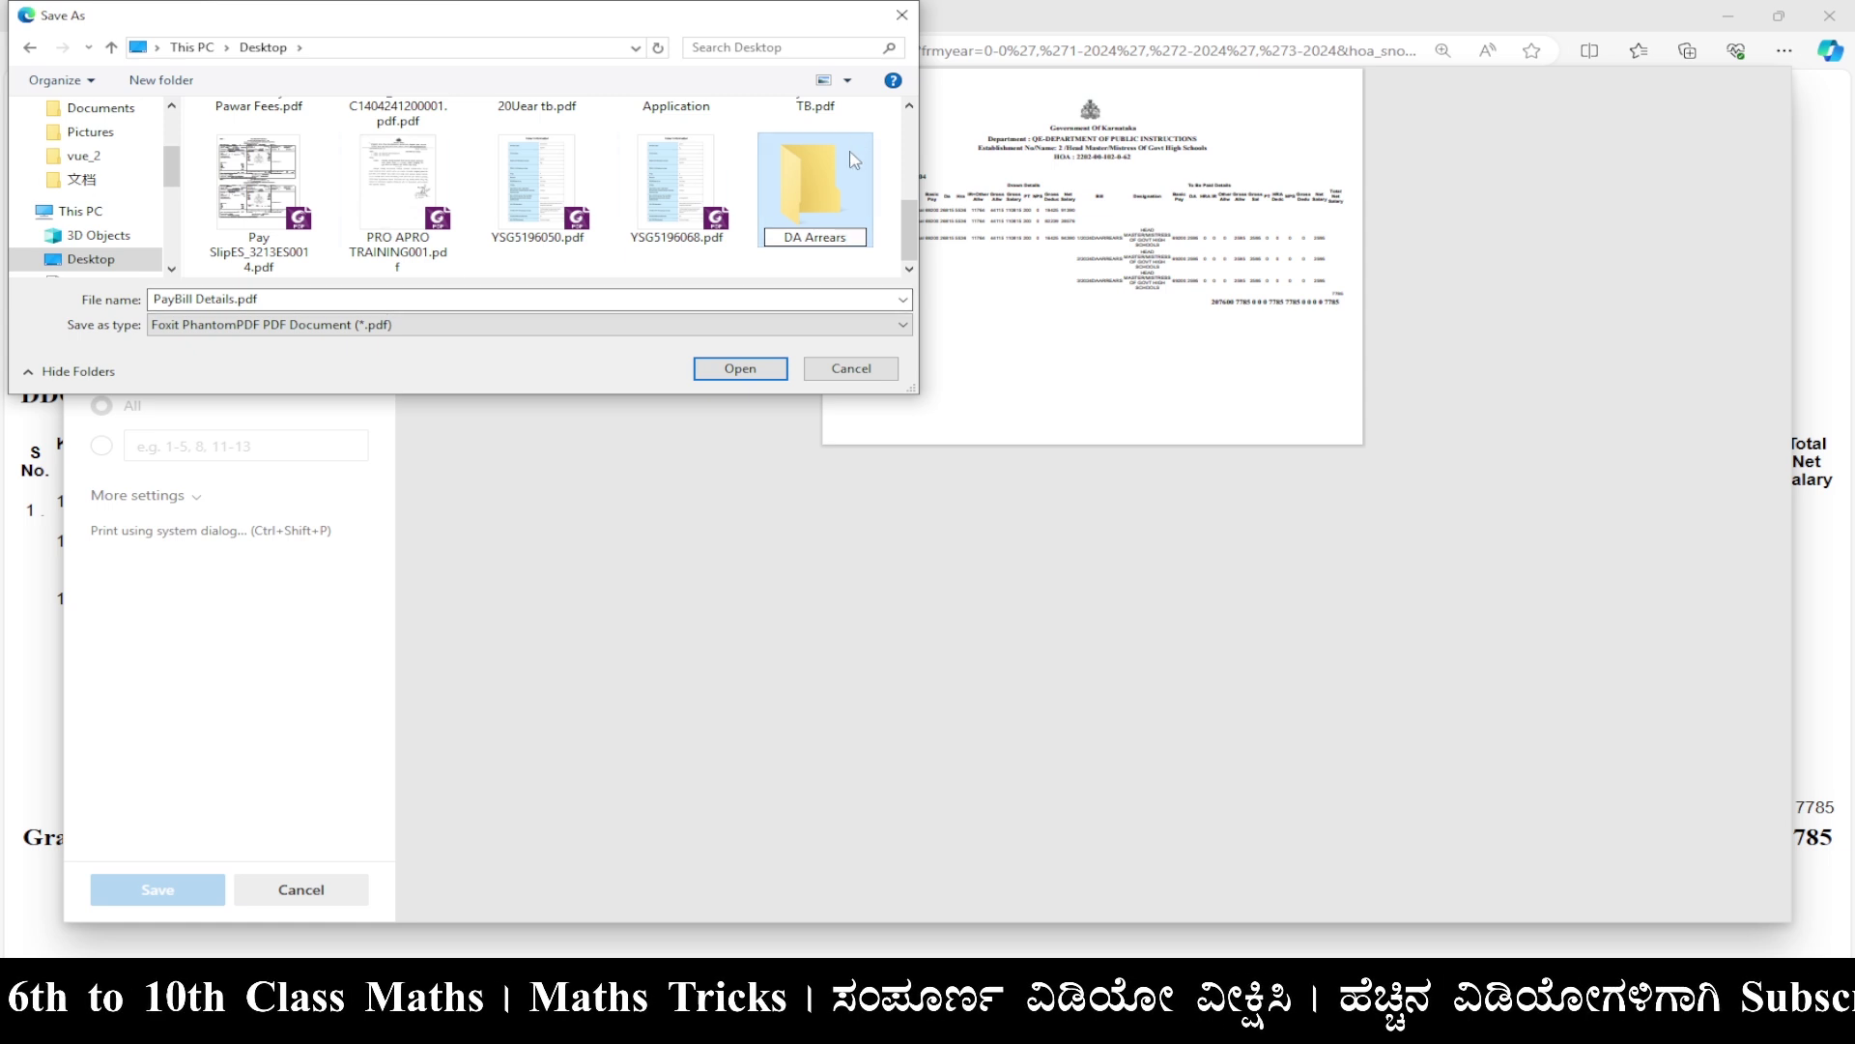
double_click(832, 177)
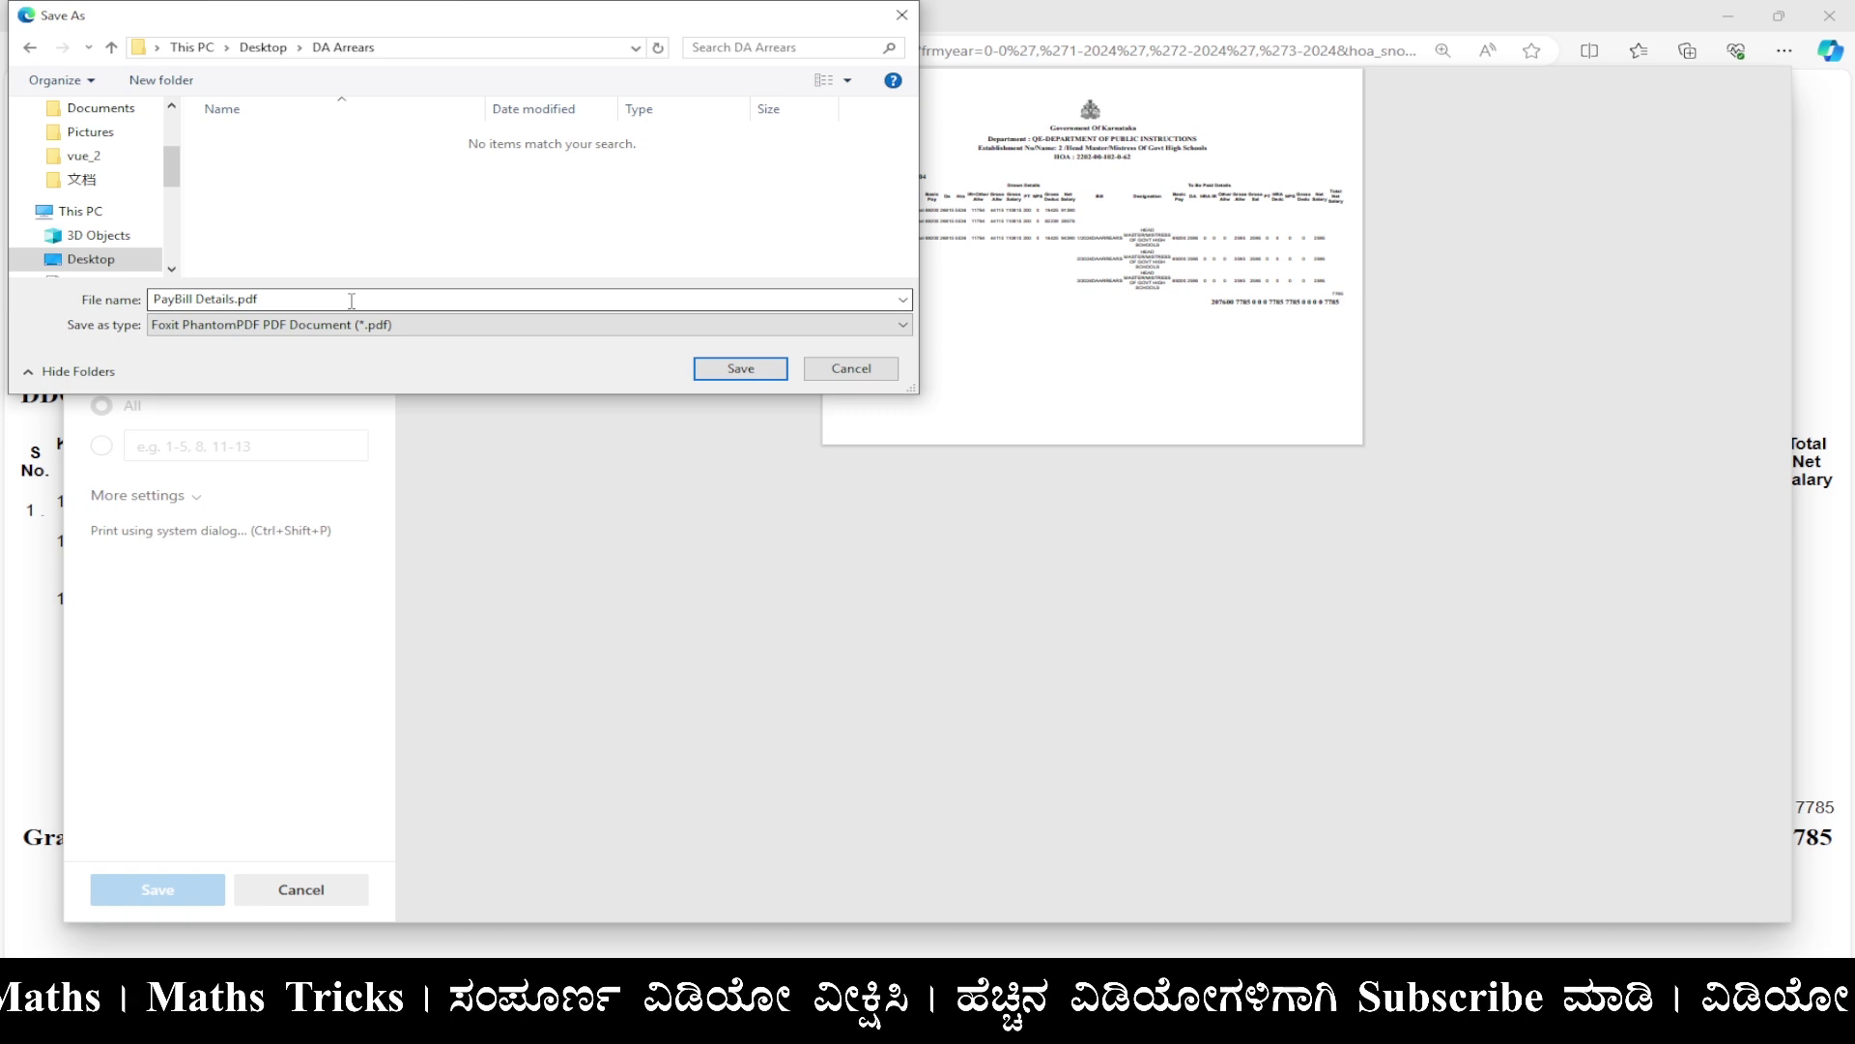
left_click(774, 373)
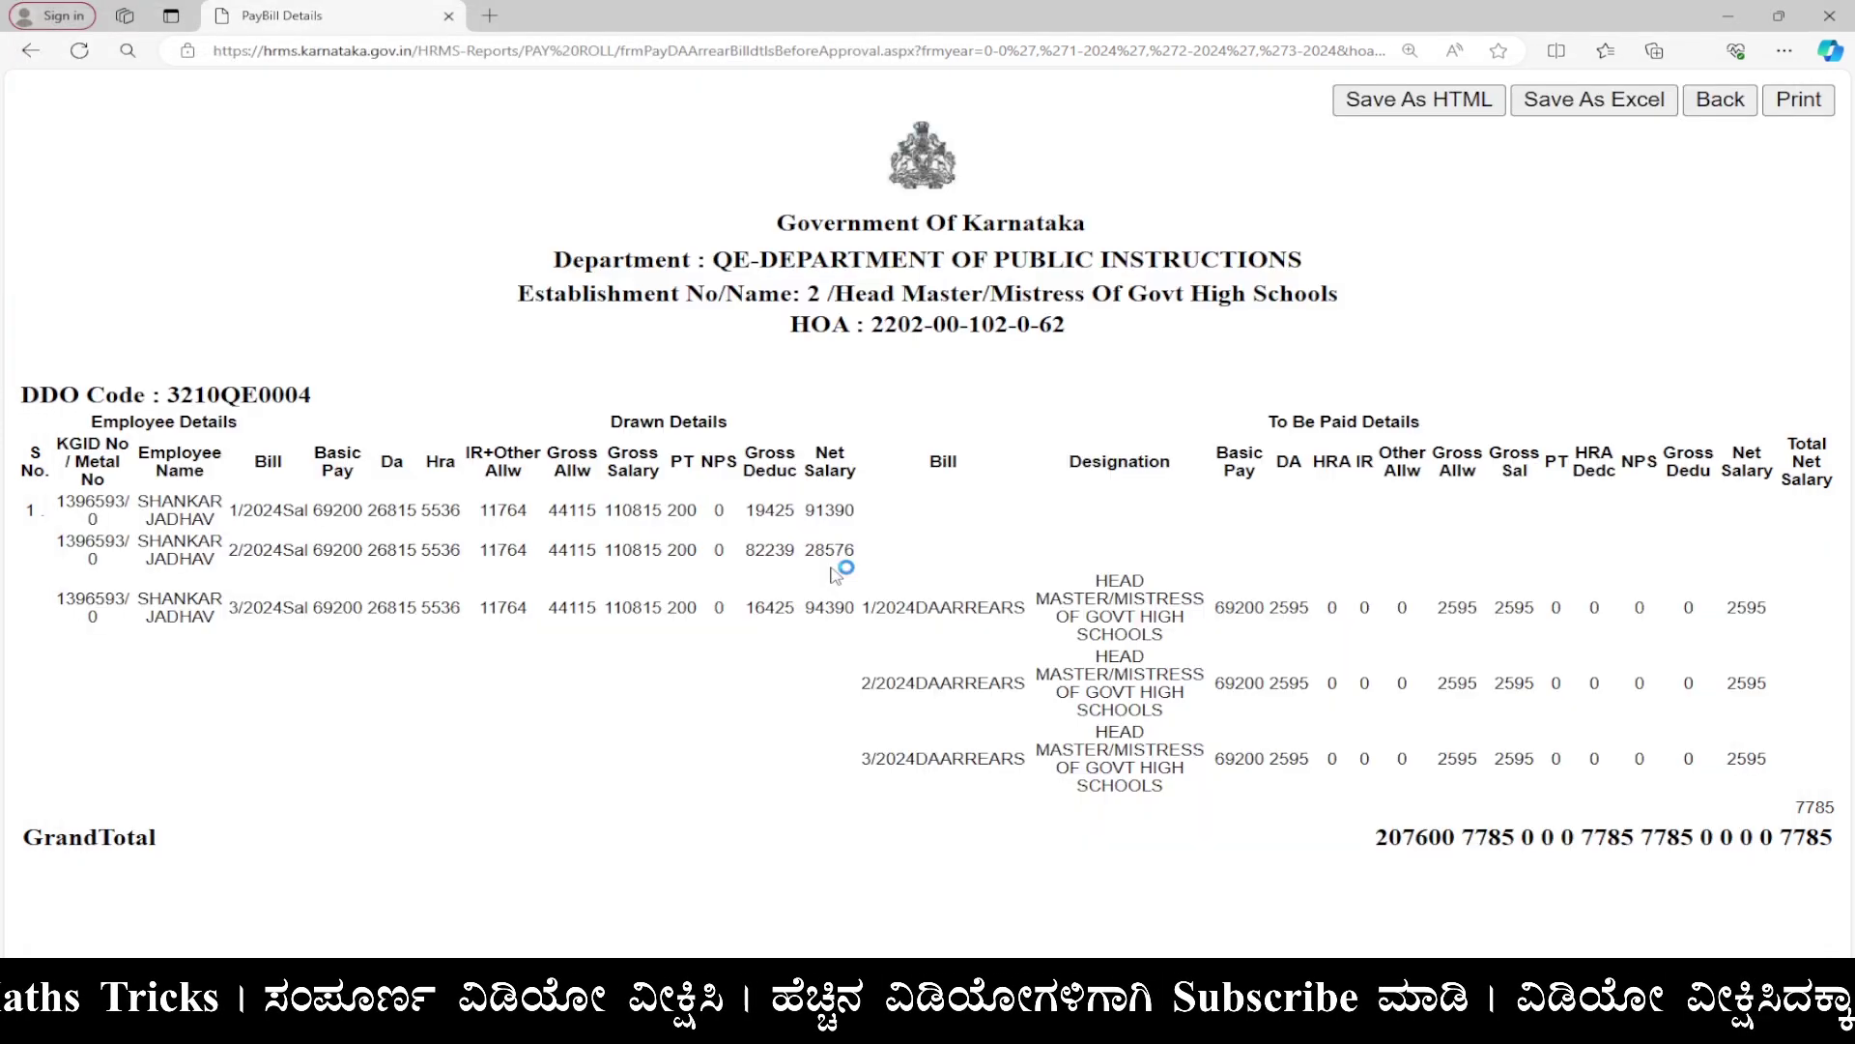
Return to the HRMS home page and open Send/Approve DA Arrears Bills To K2.
left_click(1566, 332)
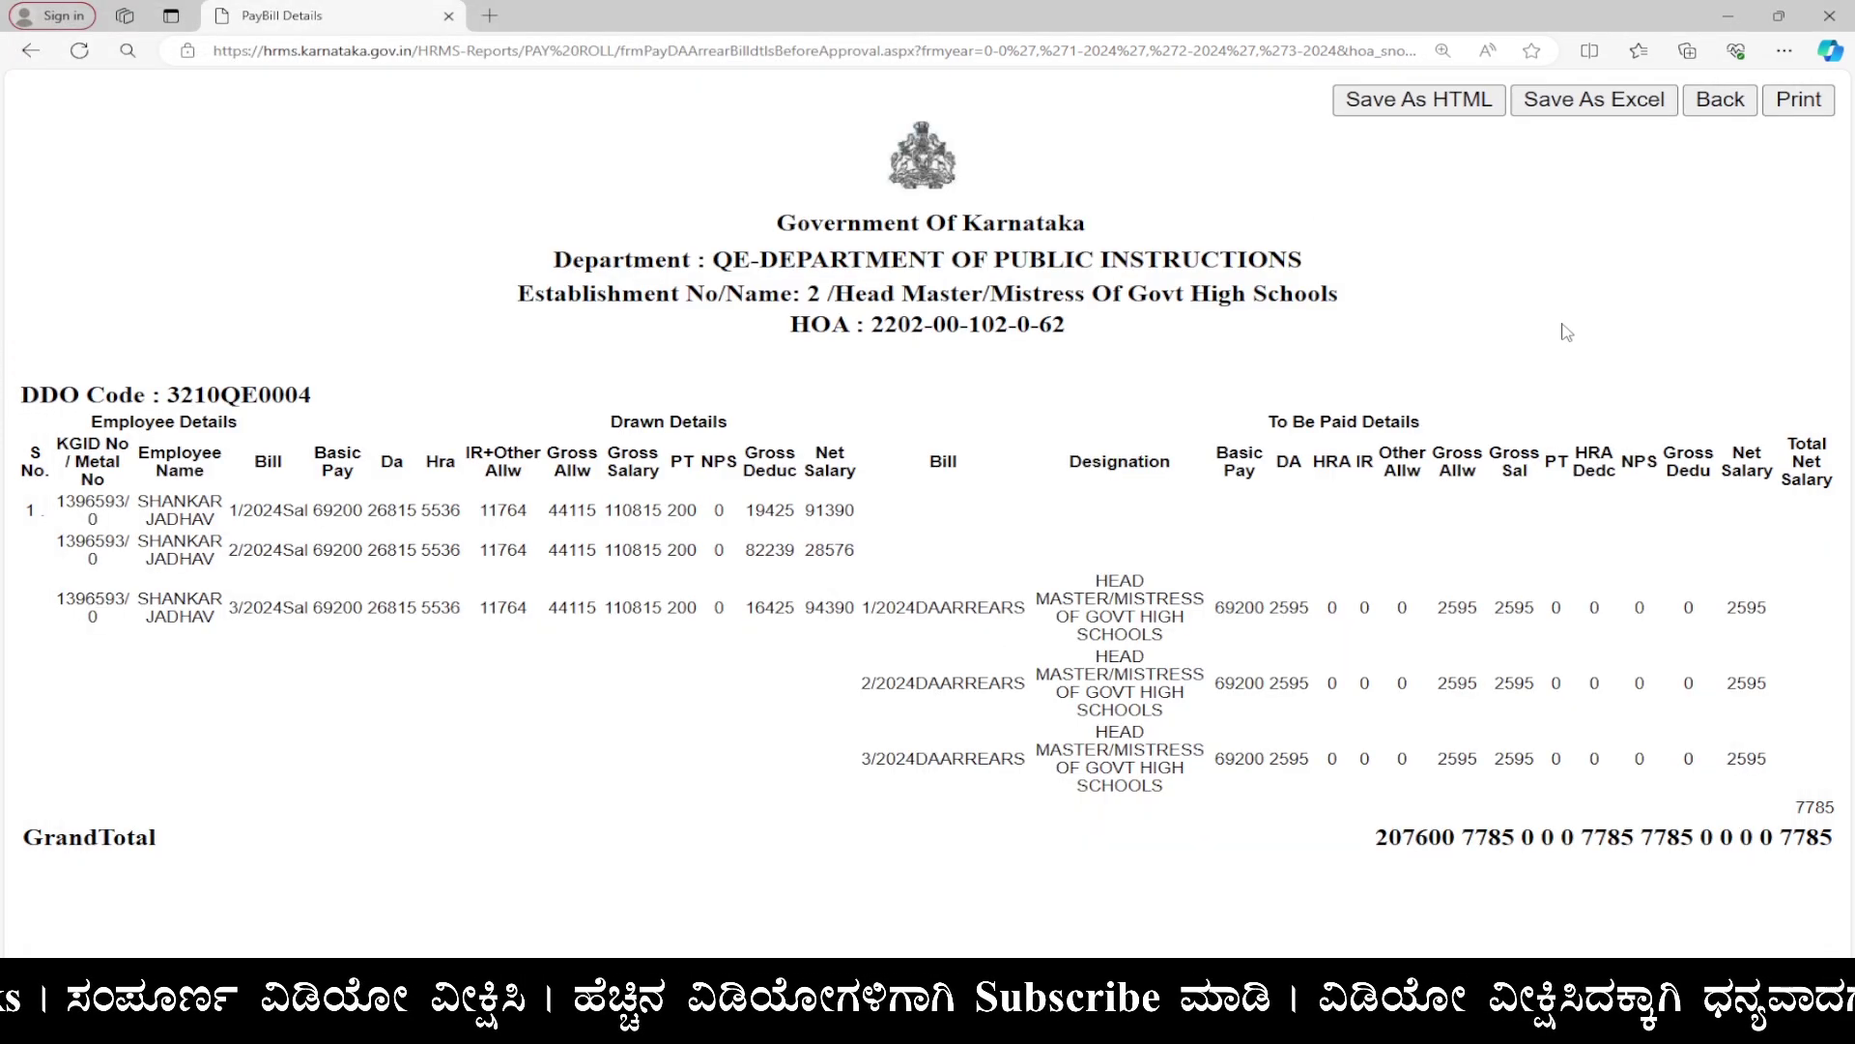
left_click(1726, 105)
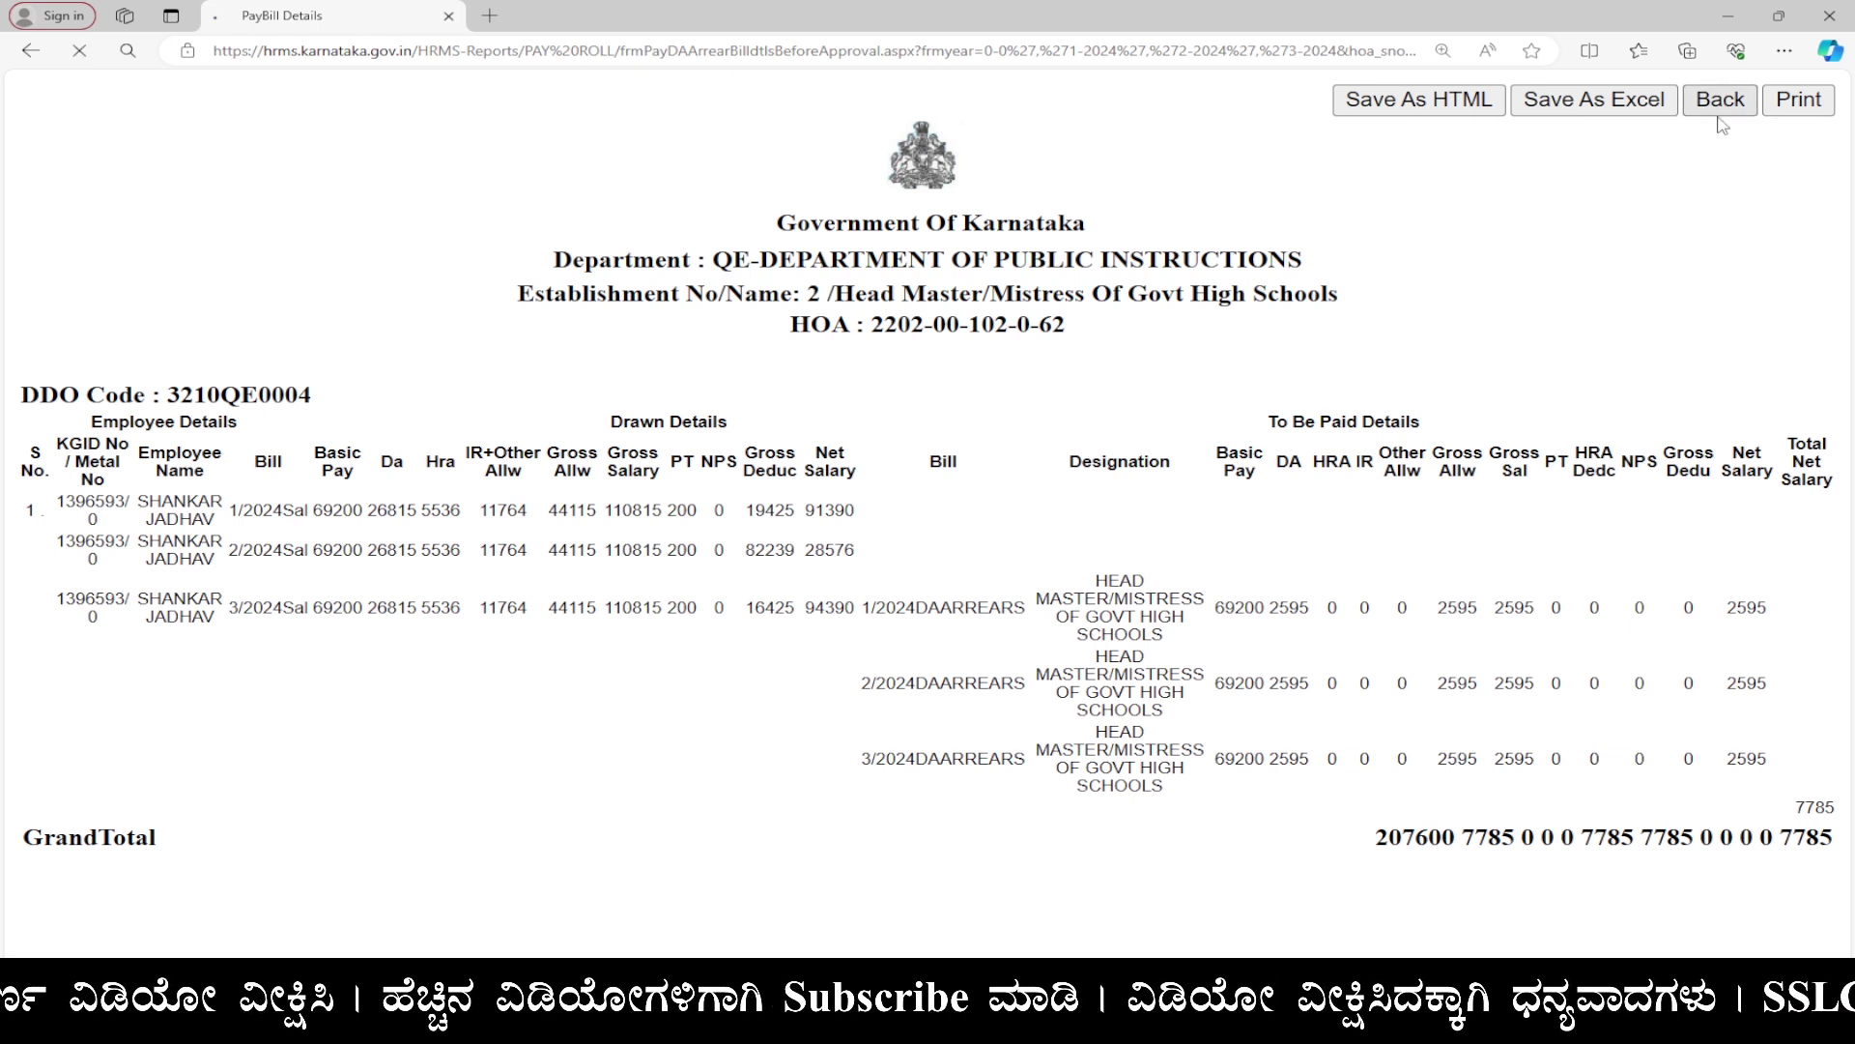
left_click(1353, 232)
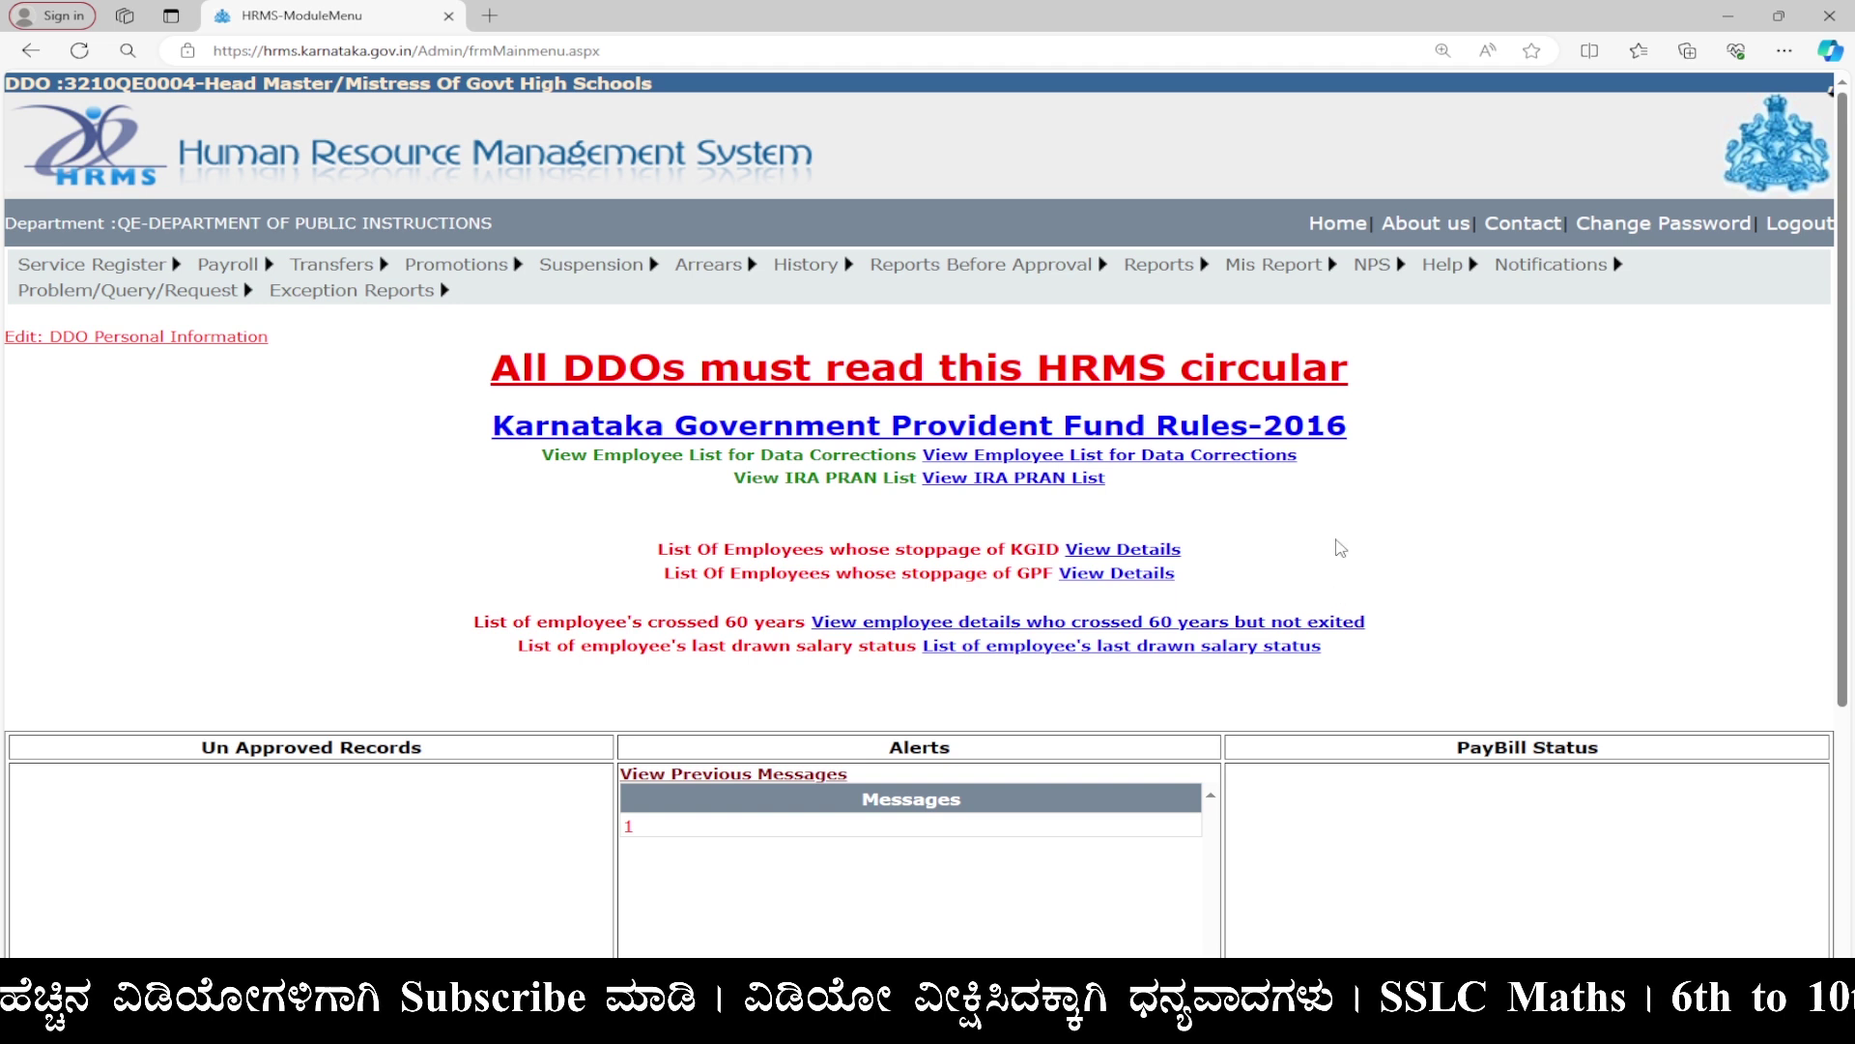
mouse_move(742, 275)
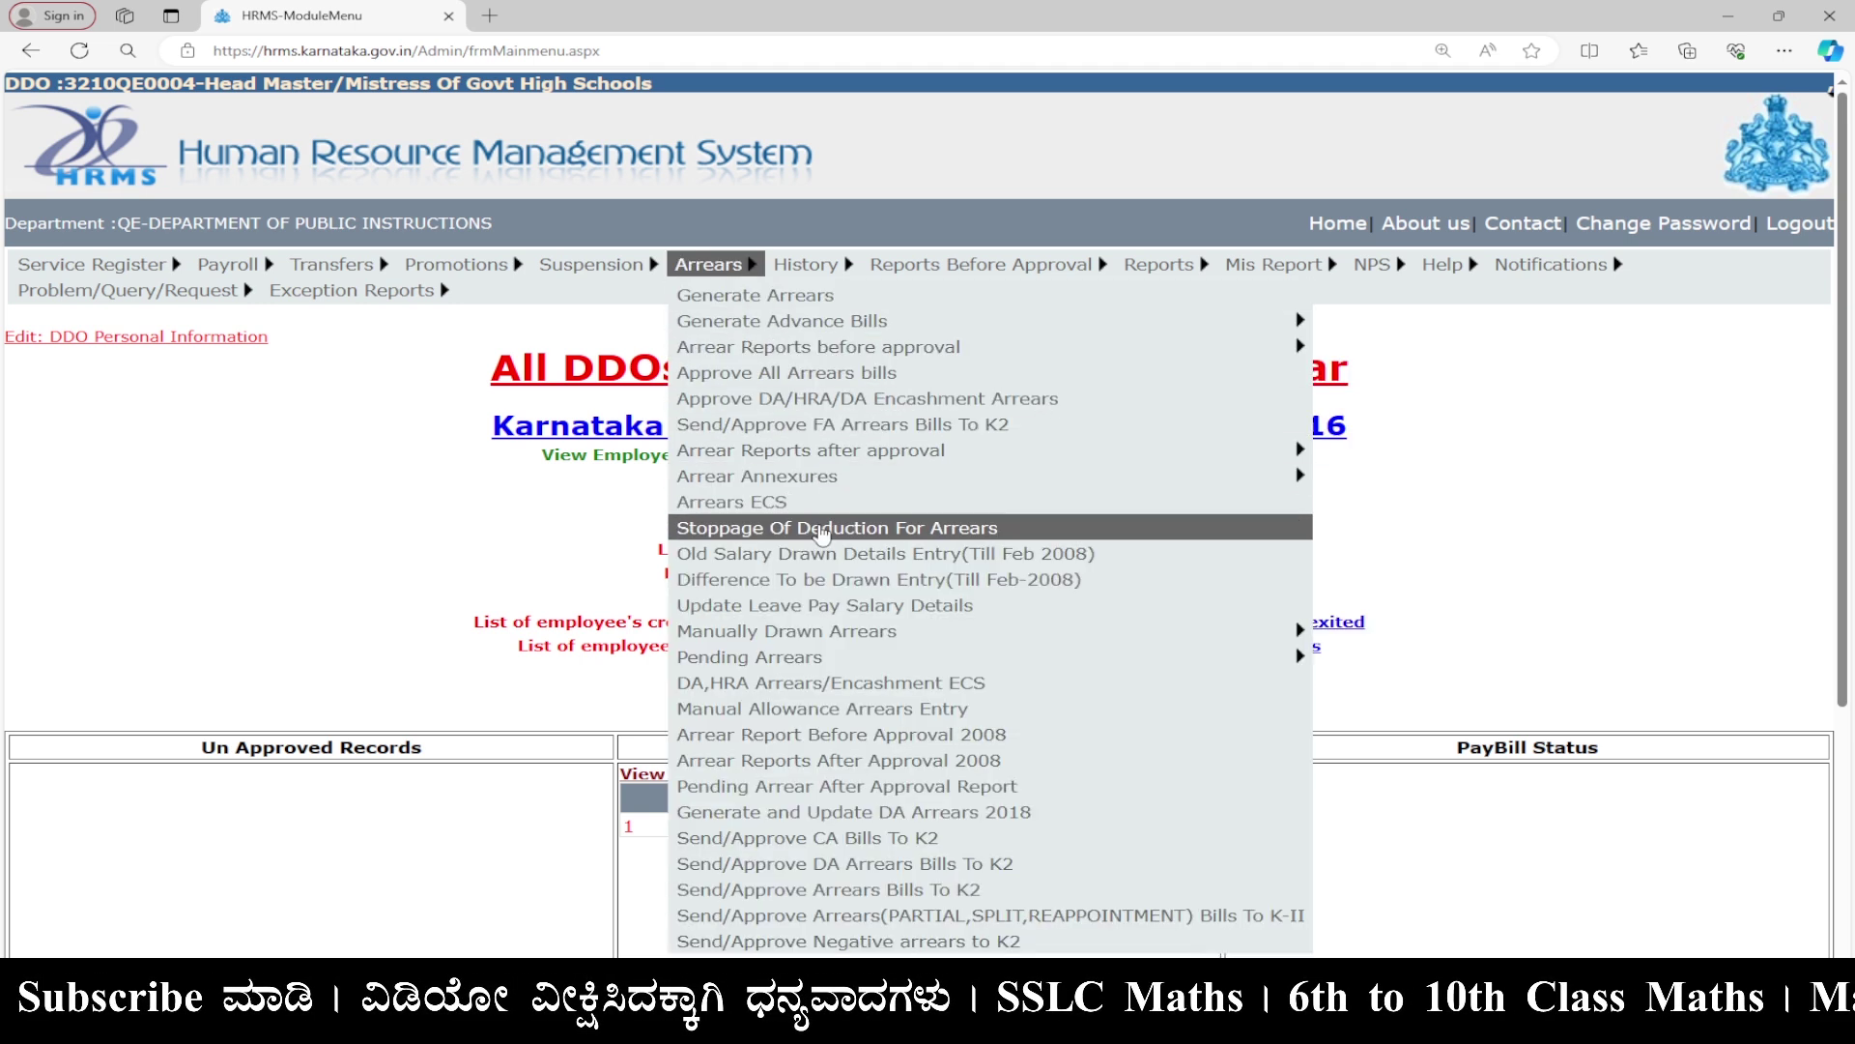
scroll(826, 549, "down", 2)
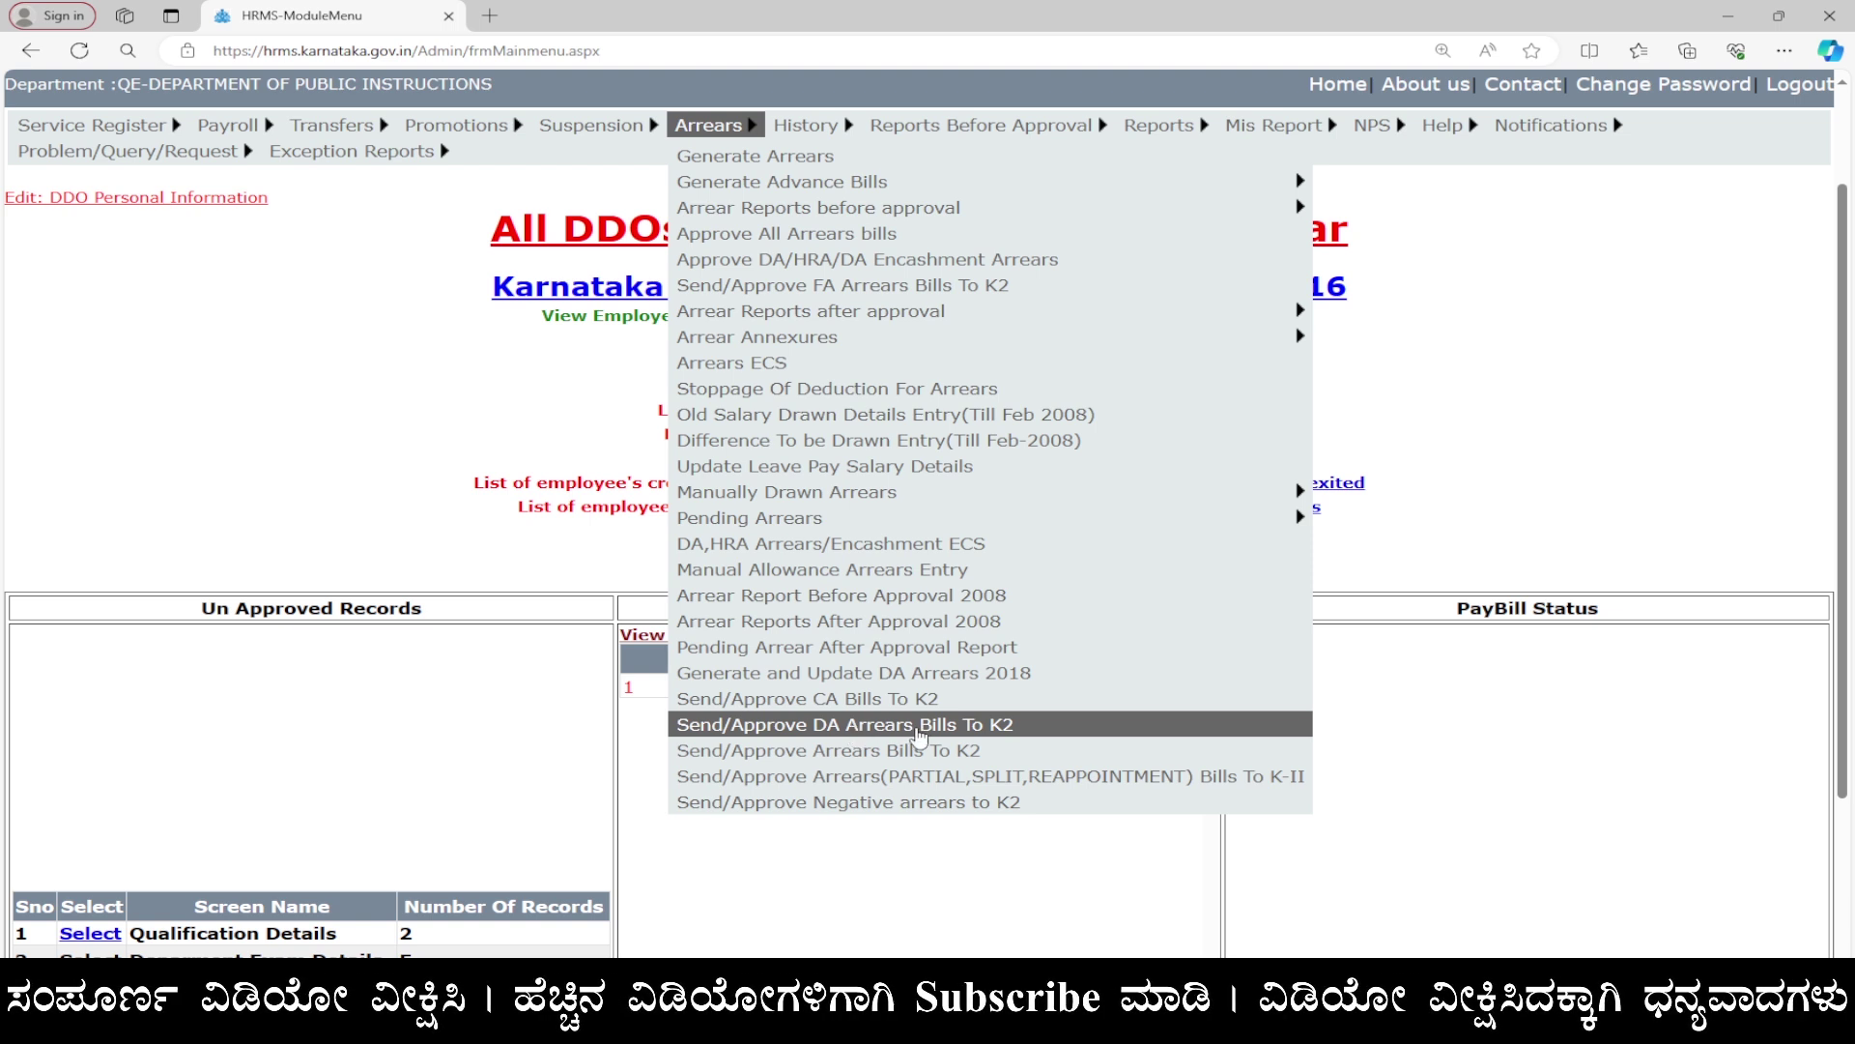
left_click(1058, 726)
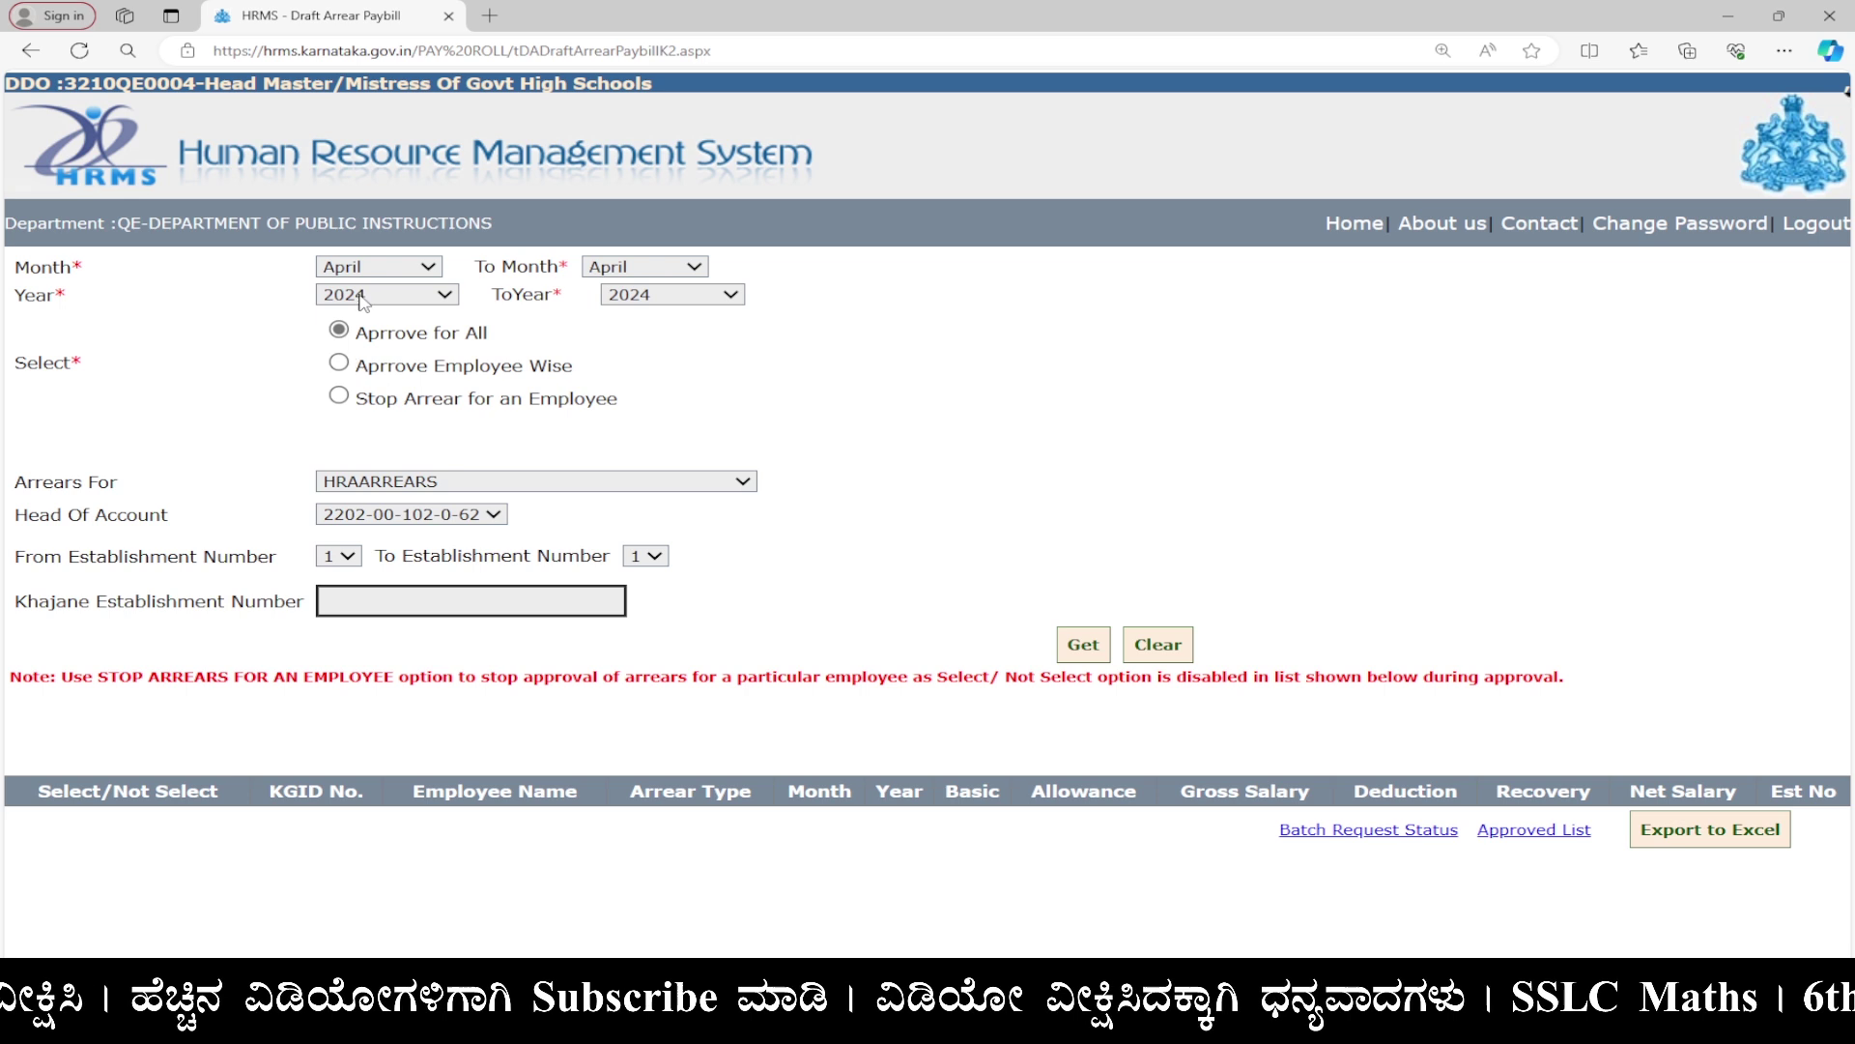
Set the arrear period to January through March with DAARREARS as the arrear type.
left_click(394, 279)
left_click(396, 293)
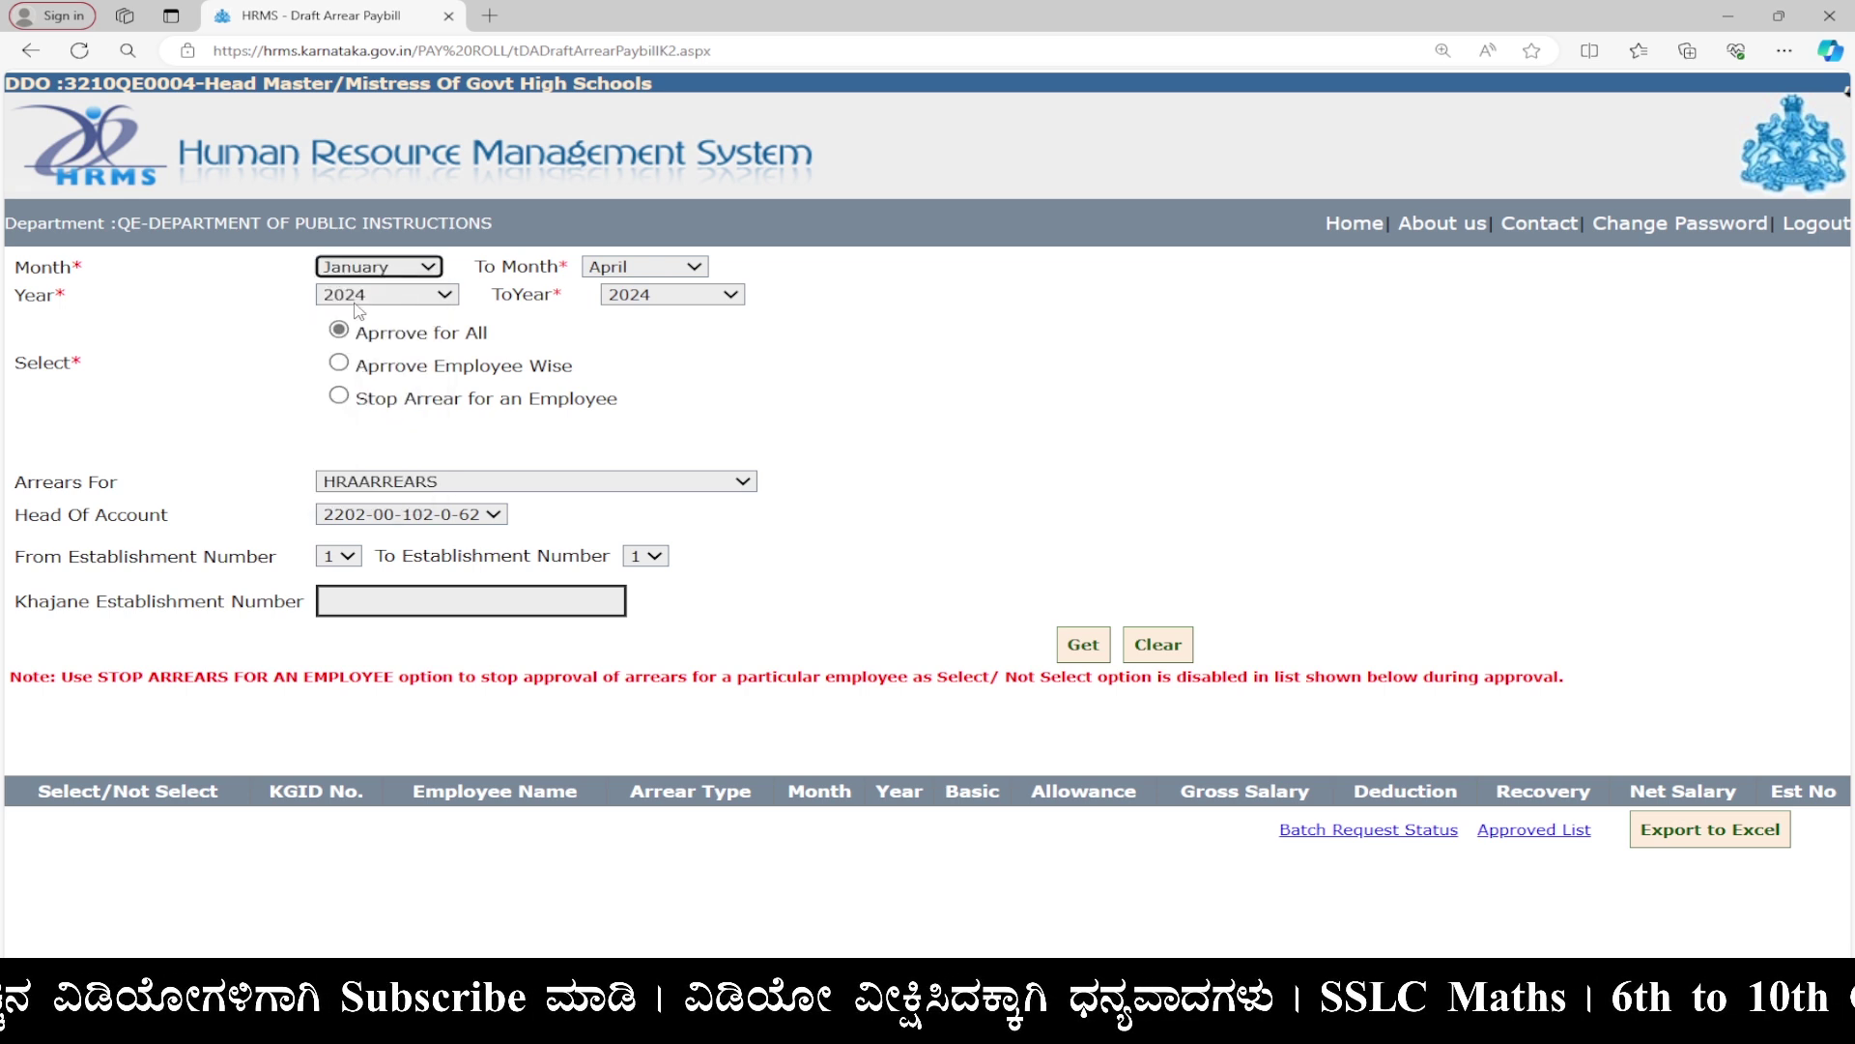
left_click(611, 280)
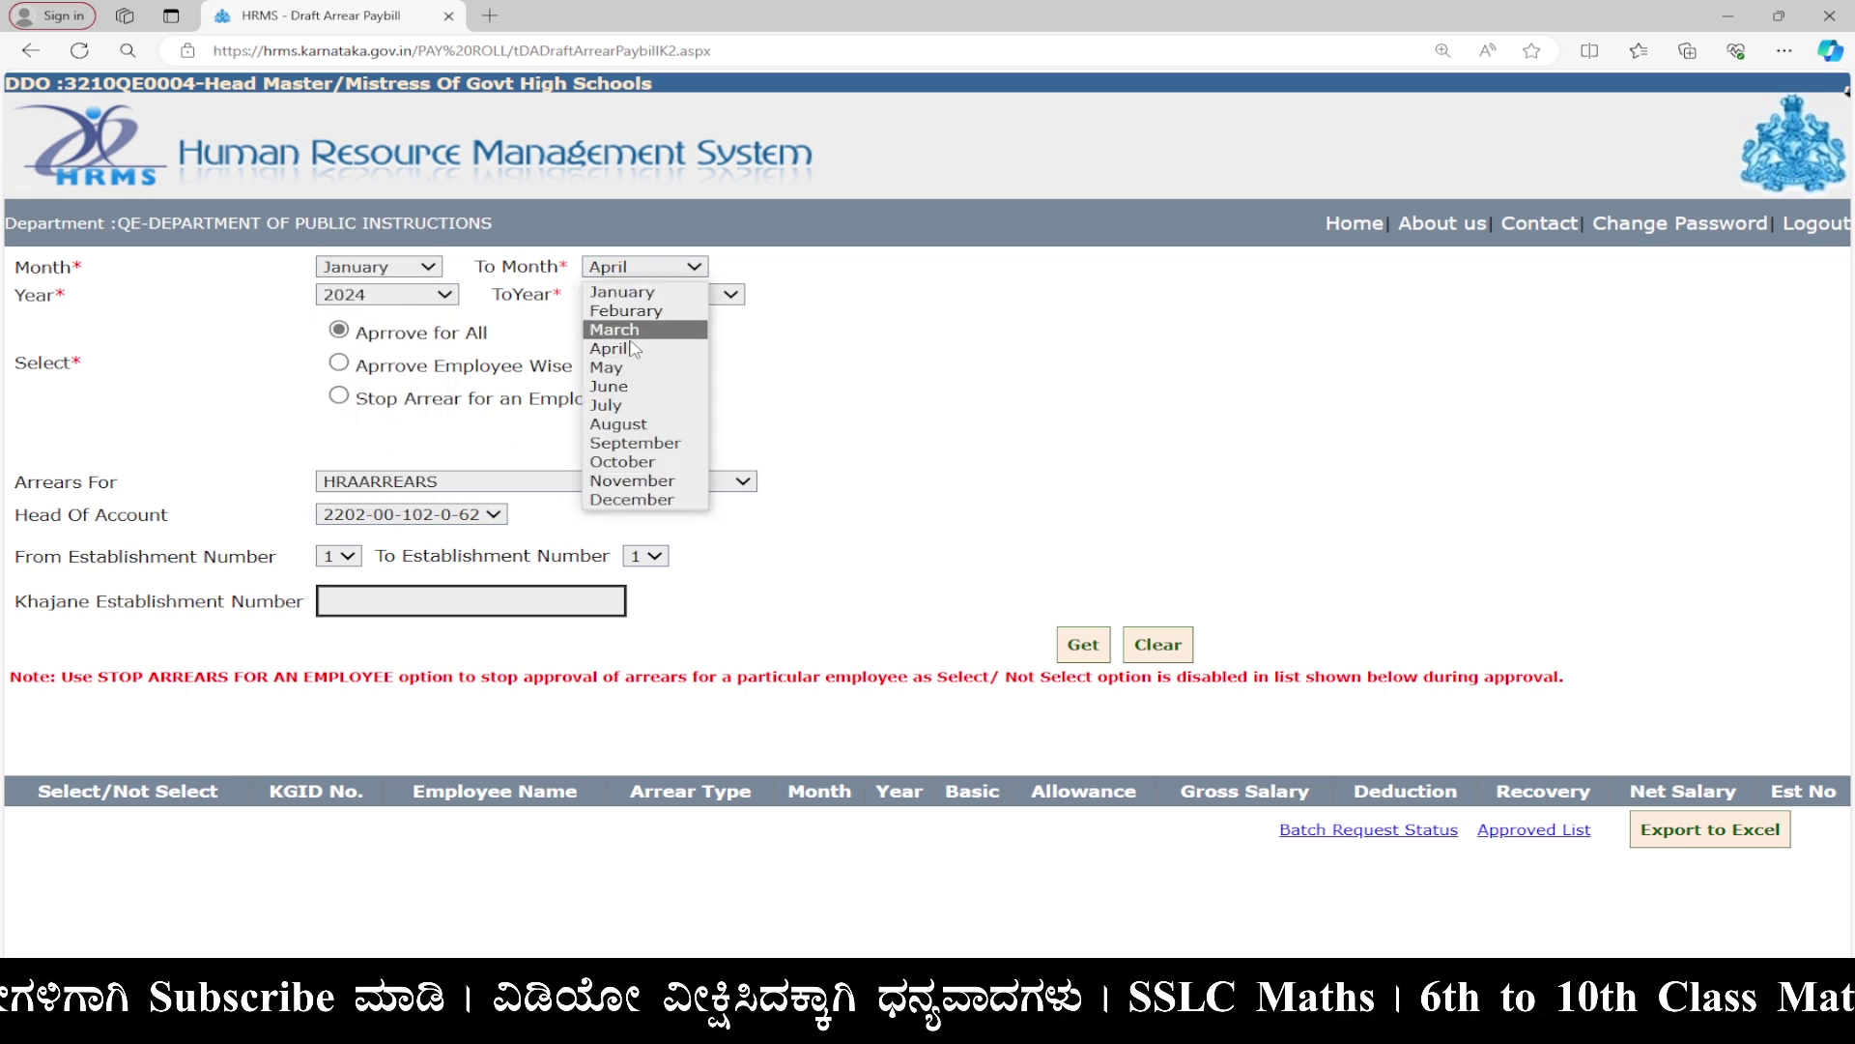
left_click(649, 335)
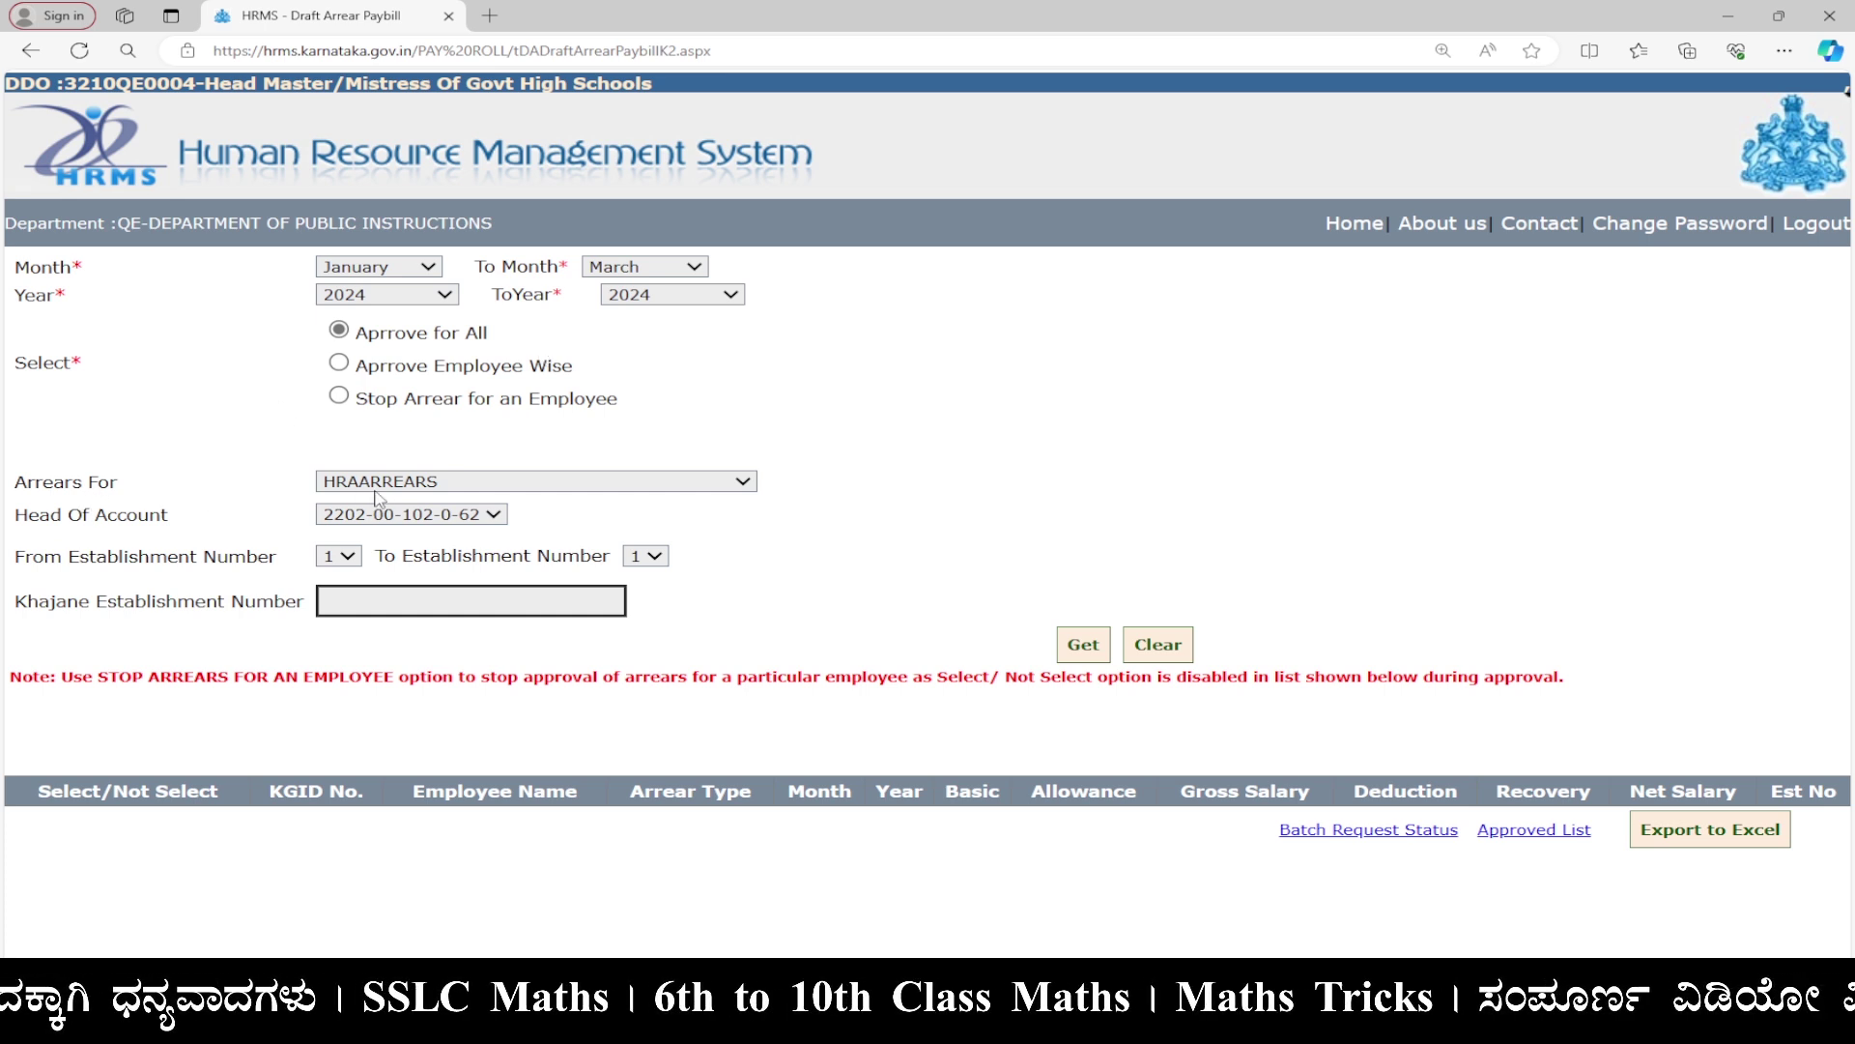
left_click(430, 486)
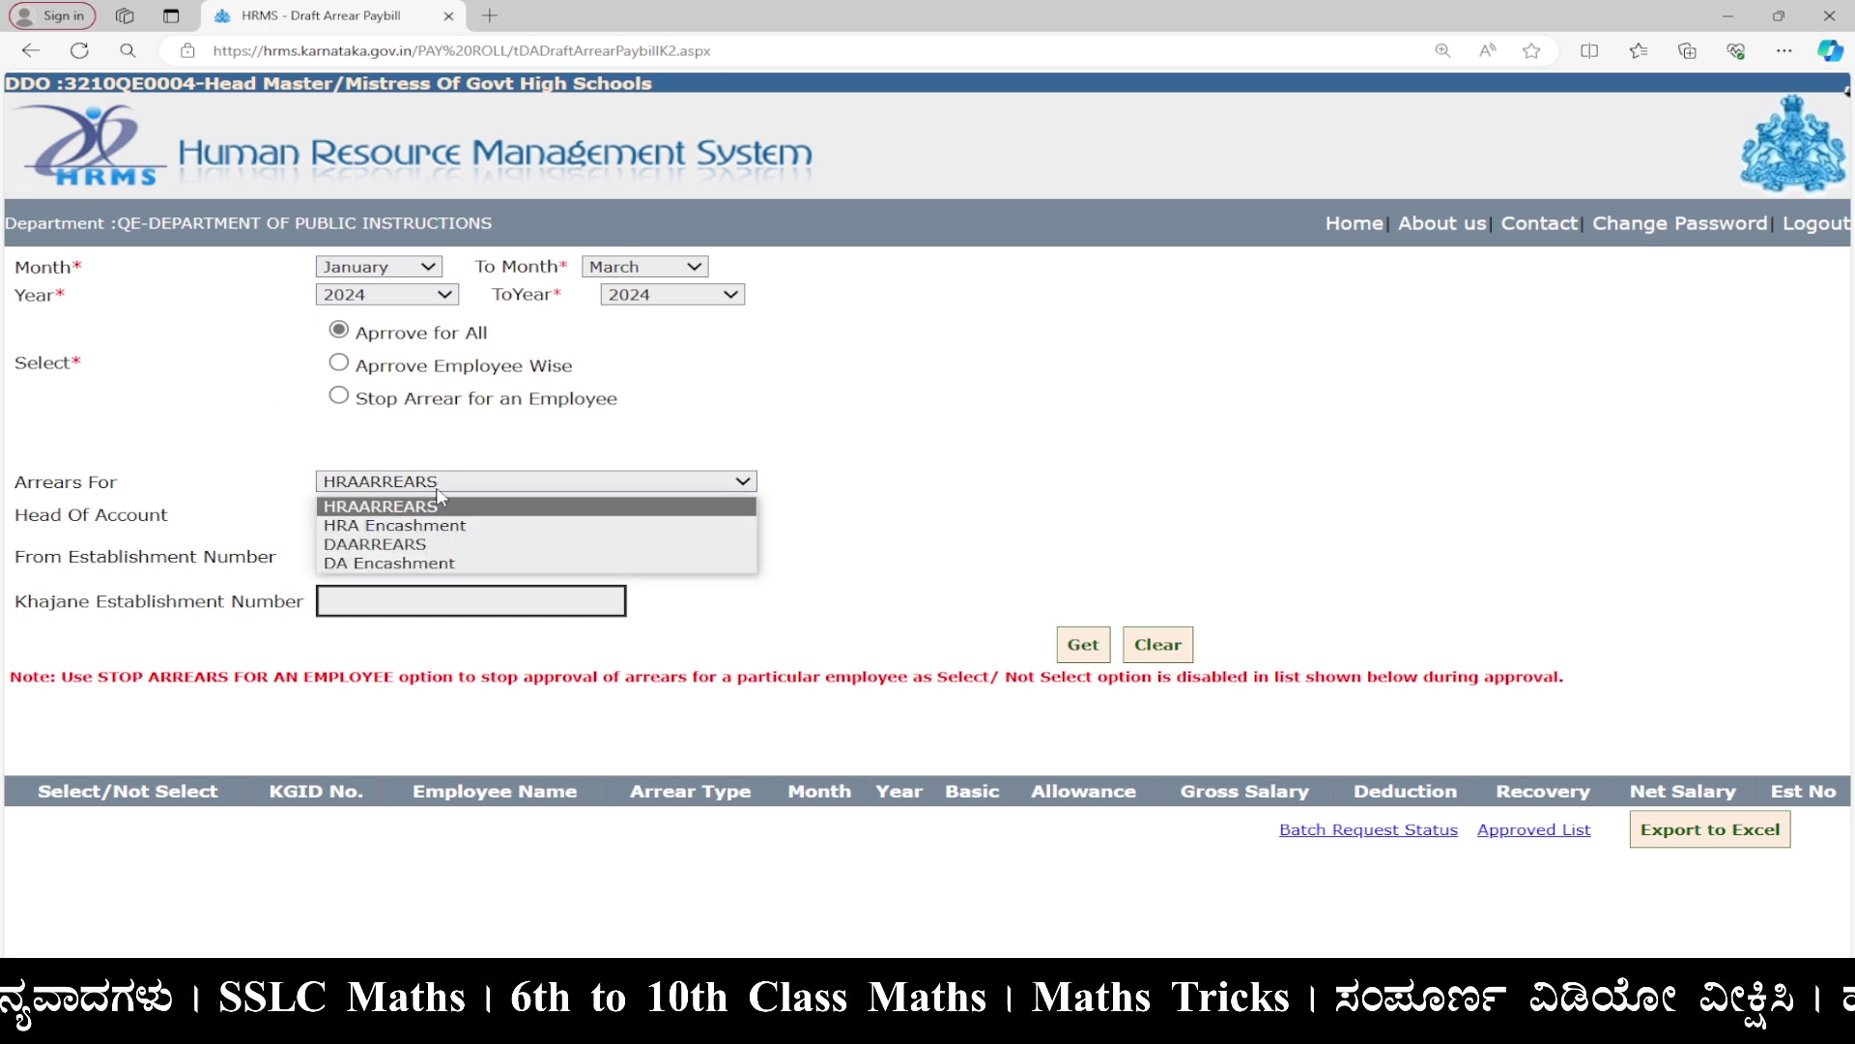
left_click(409, 546)
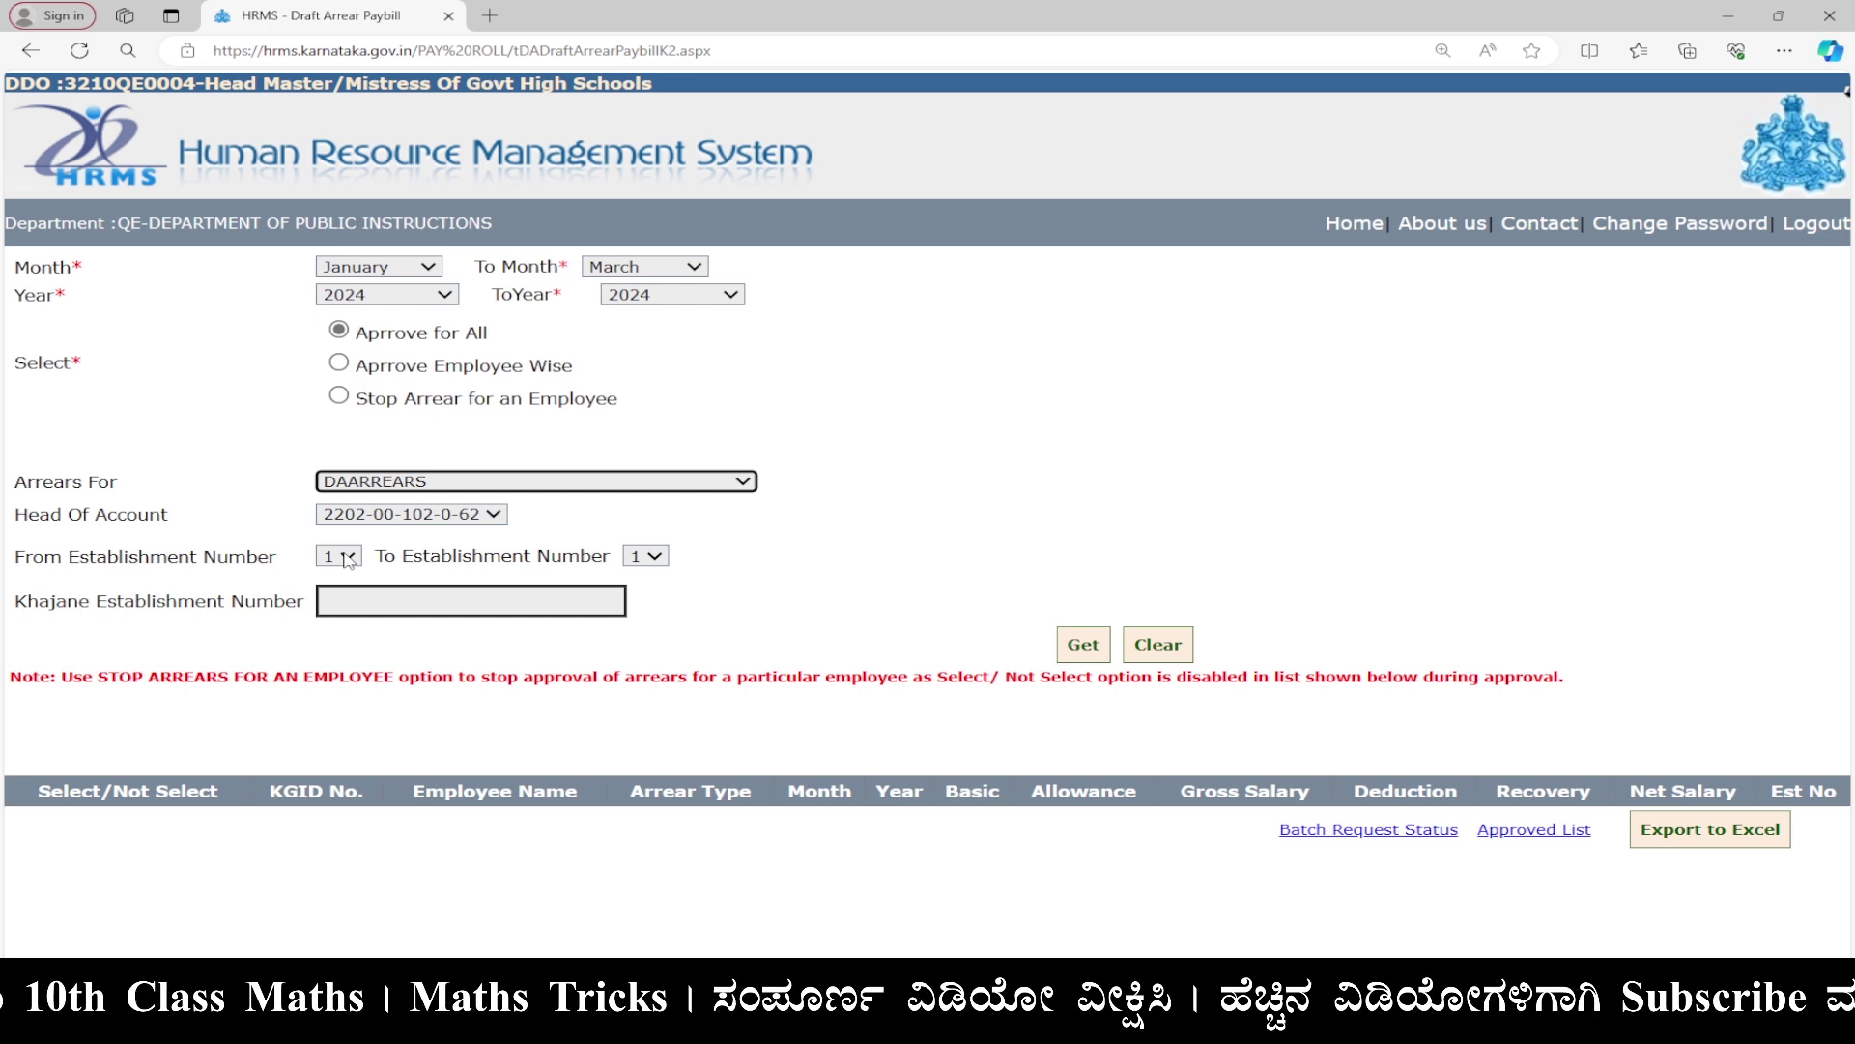
Set establishments 2 to 2 and Khajane establishment 02, then fetch the unapproved records.
left_click(349, 557)
left_click(346, 599)
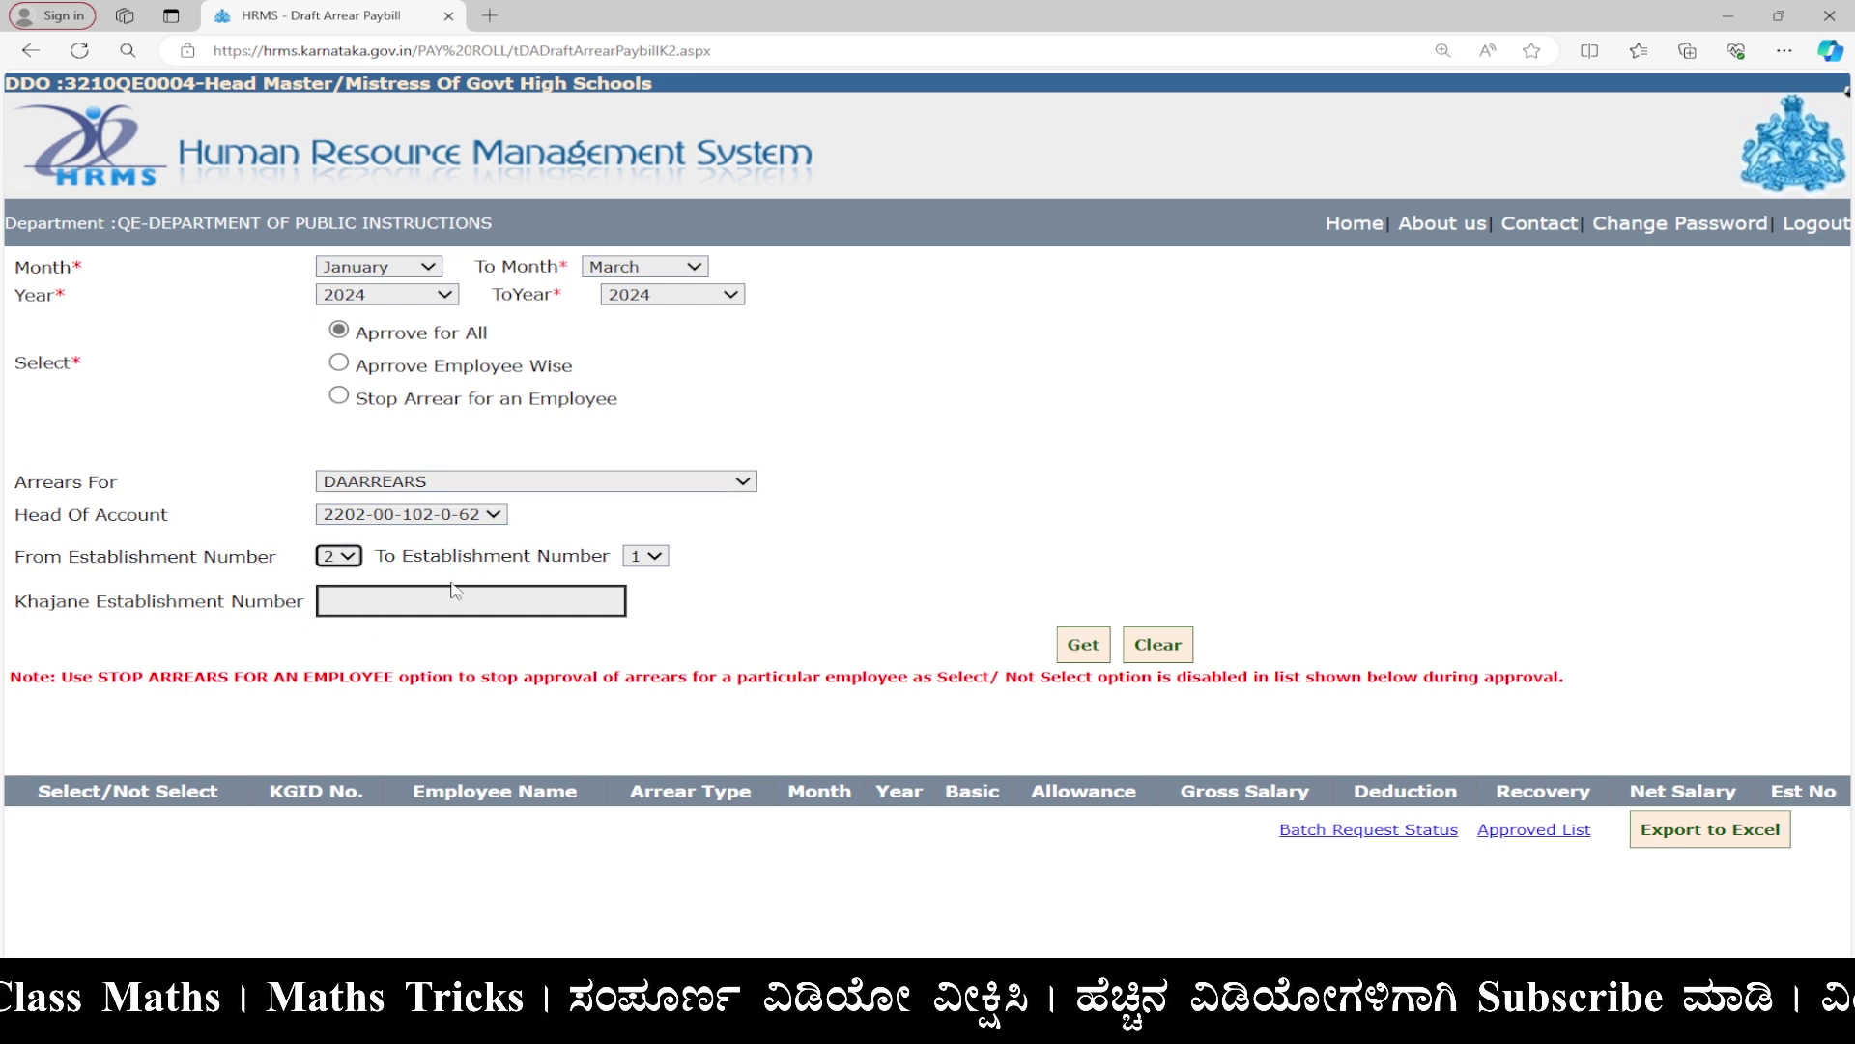
left_click(647, 558)
left_click(657, 601)
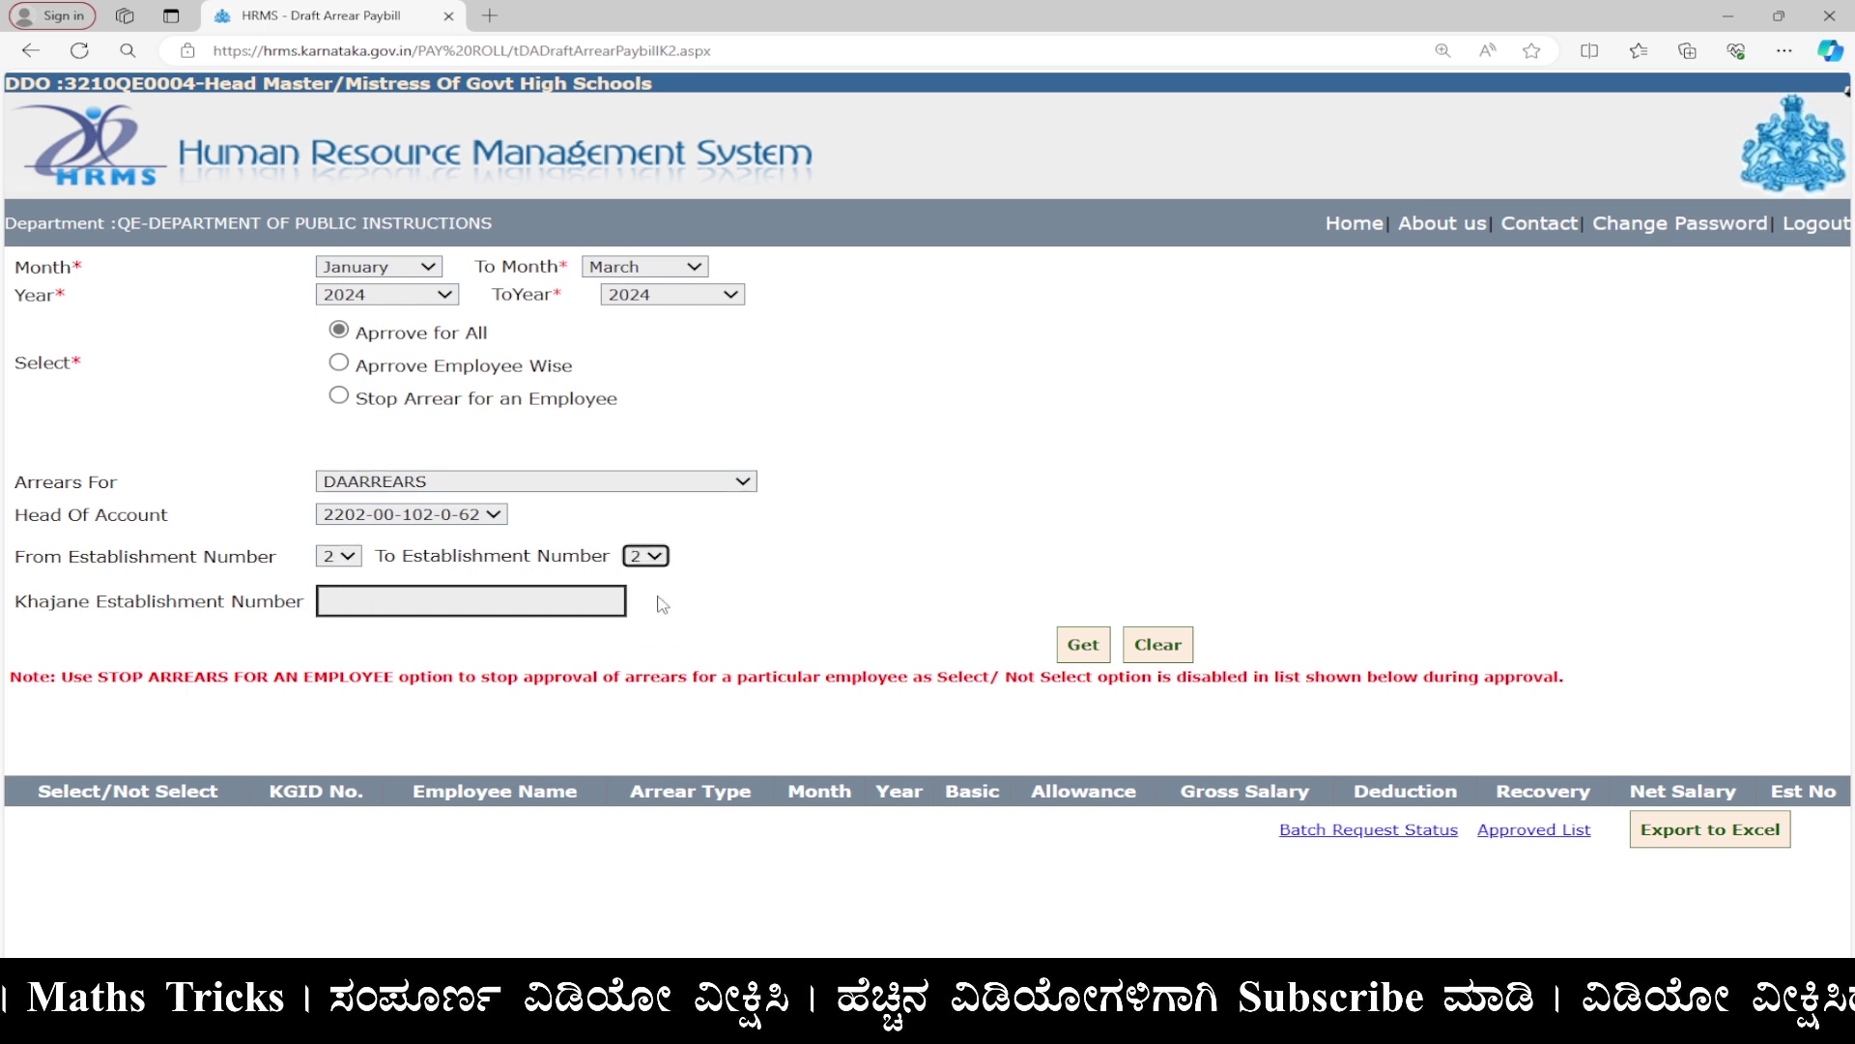
left_click(424, 590)
type("02")
left_click(801, 604)
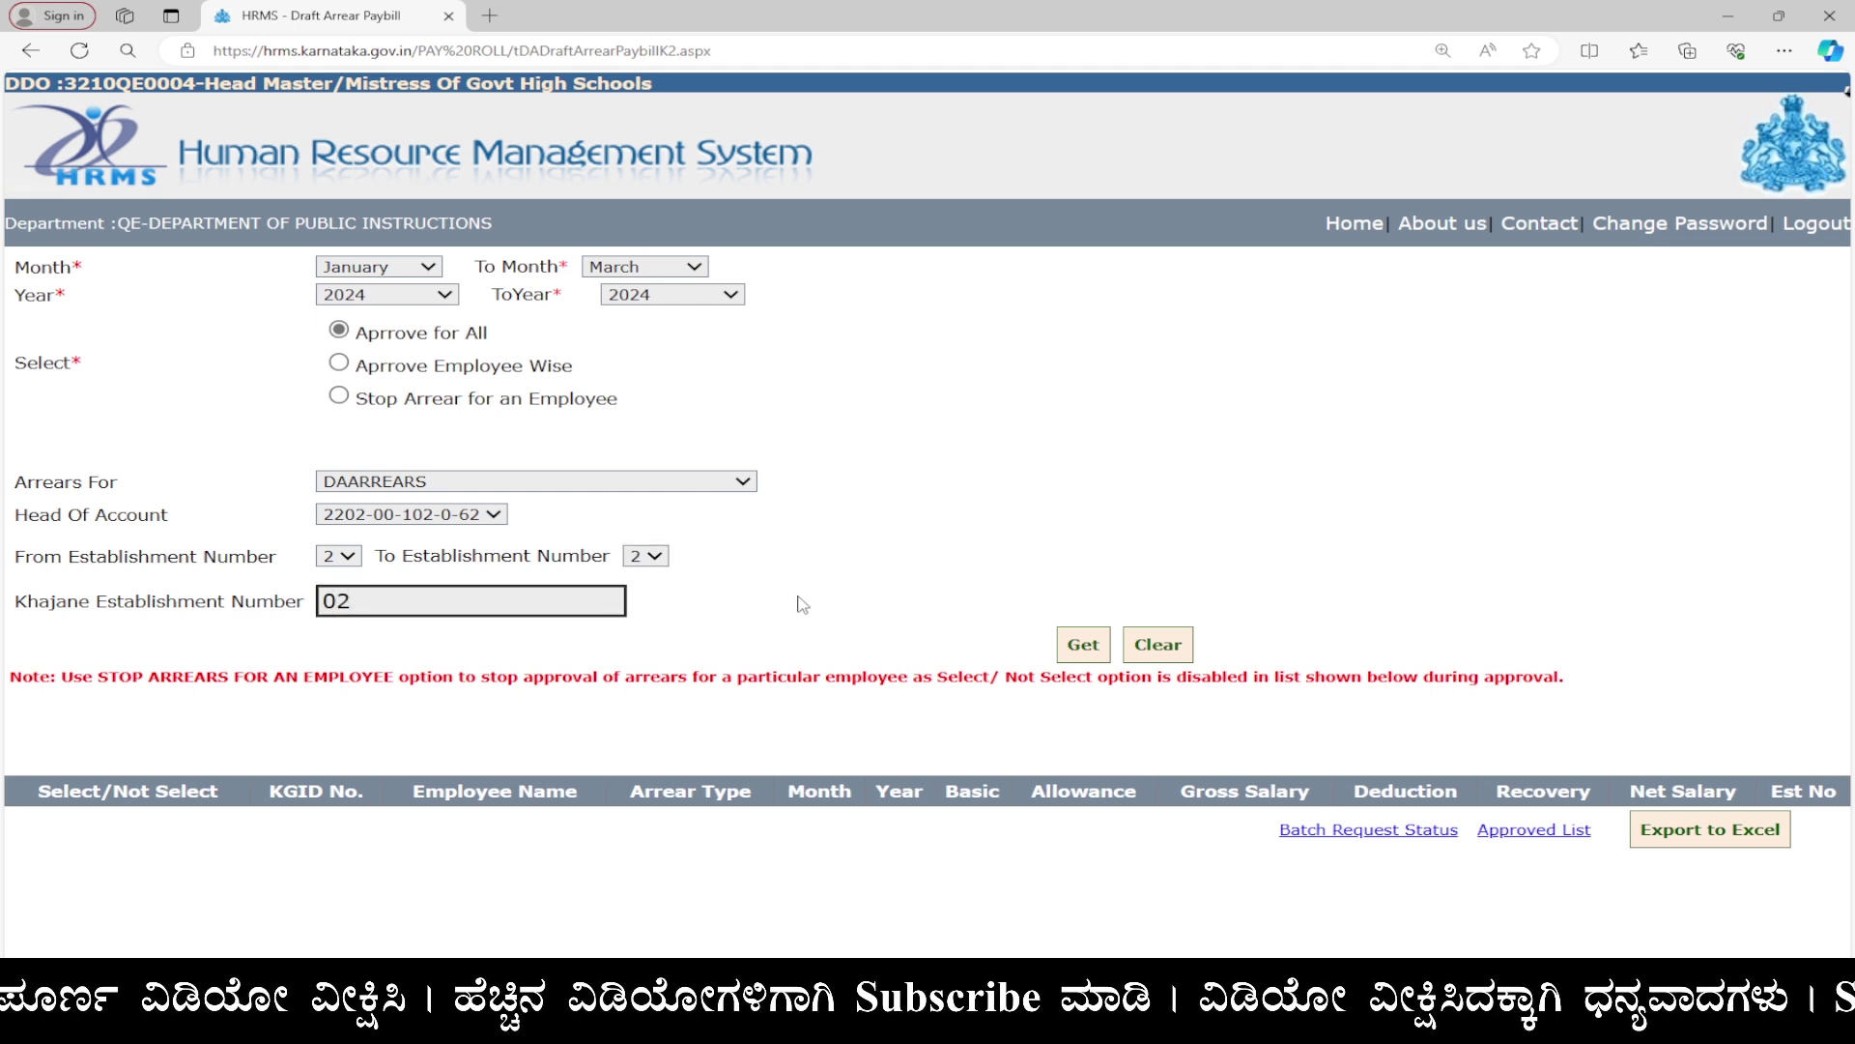
left_click(1076, 645)
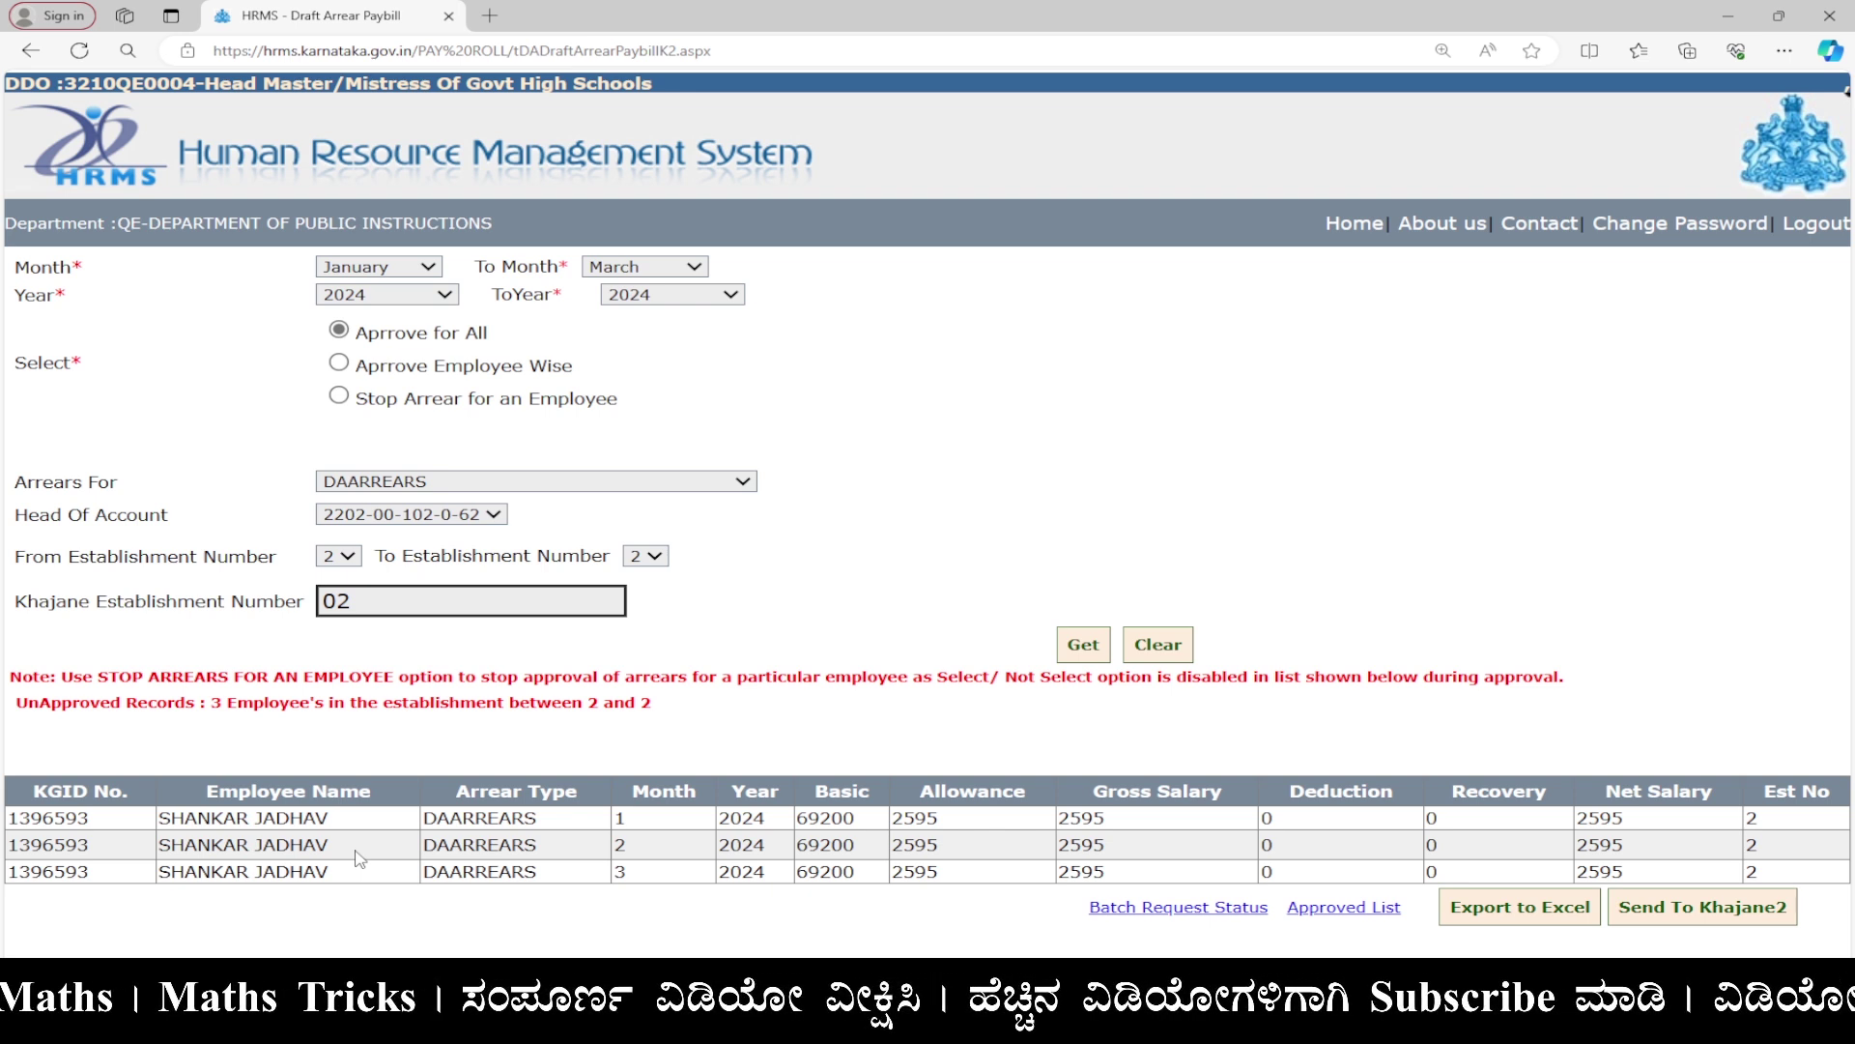
Send the three January–March DAARREARS records of 2595 each to Khajane2.
left_click(1686, 911)
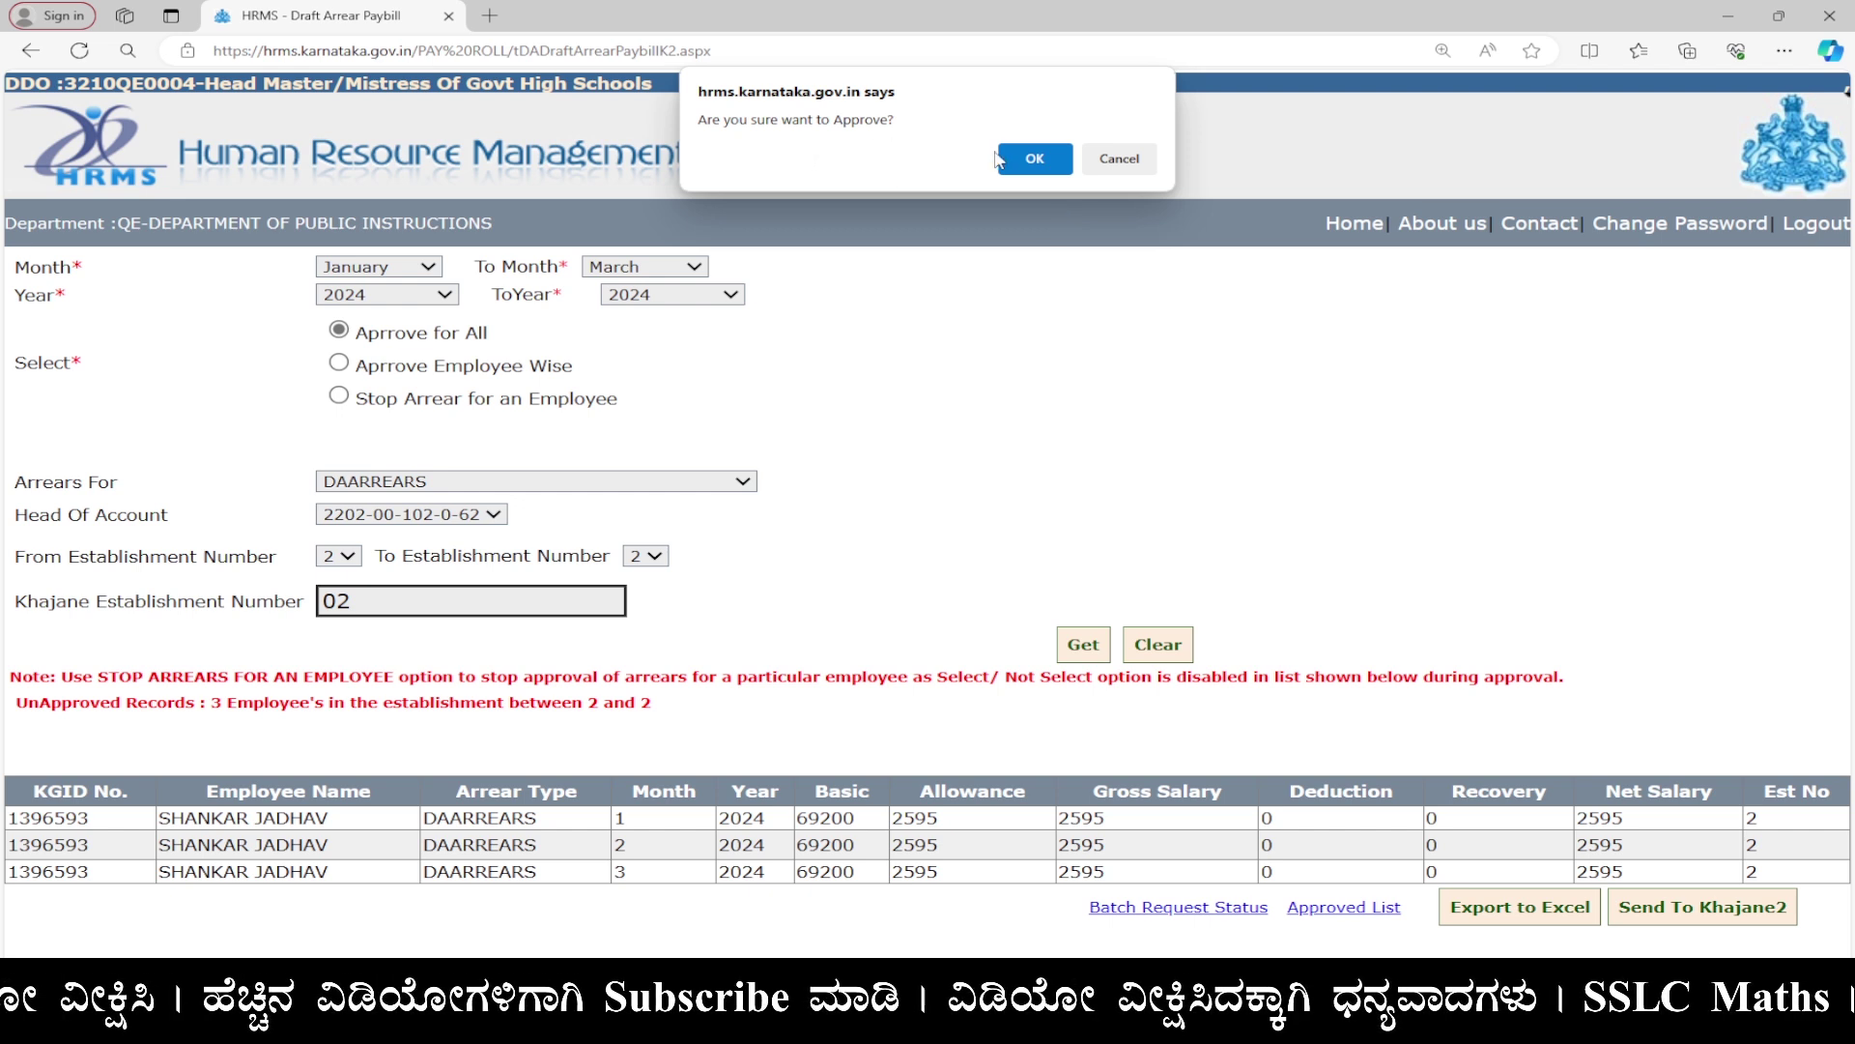
Confirm the approval, acknowledge the paybill-generated alert, and log out of HRMS.
left_click(1026, 162)
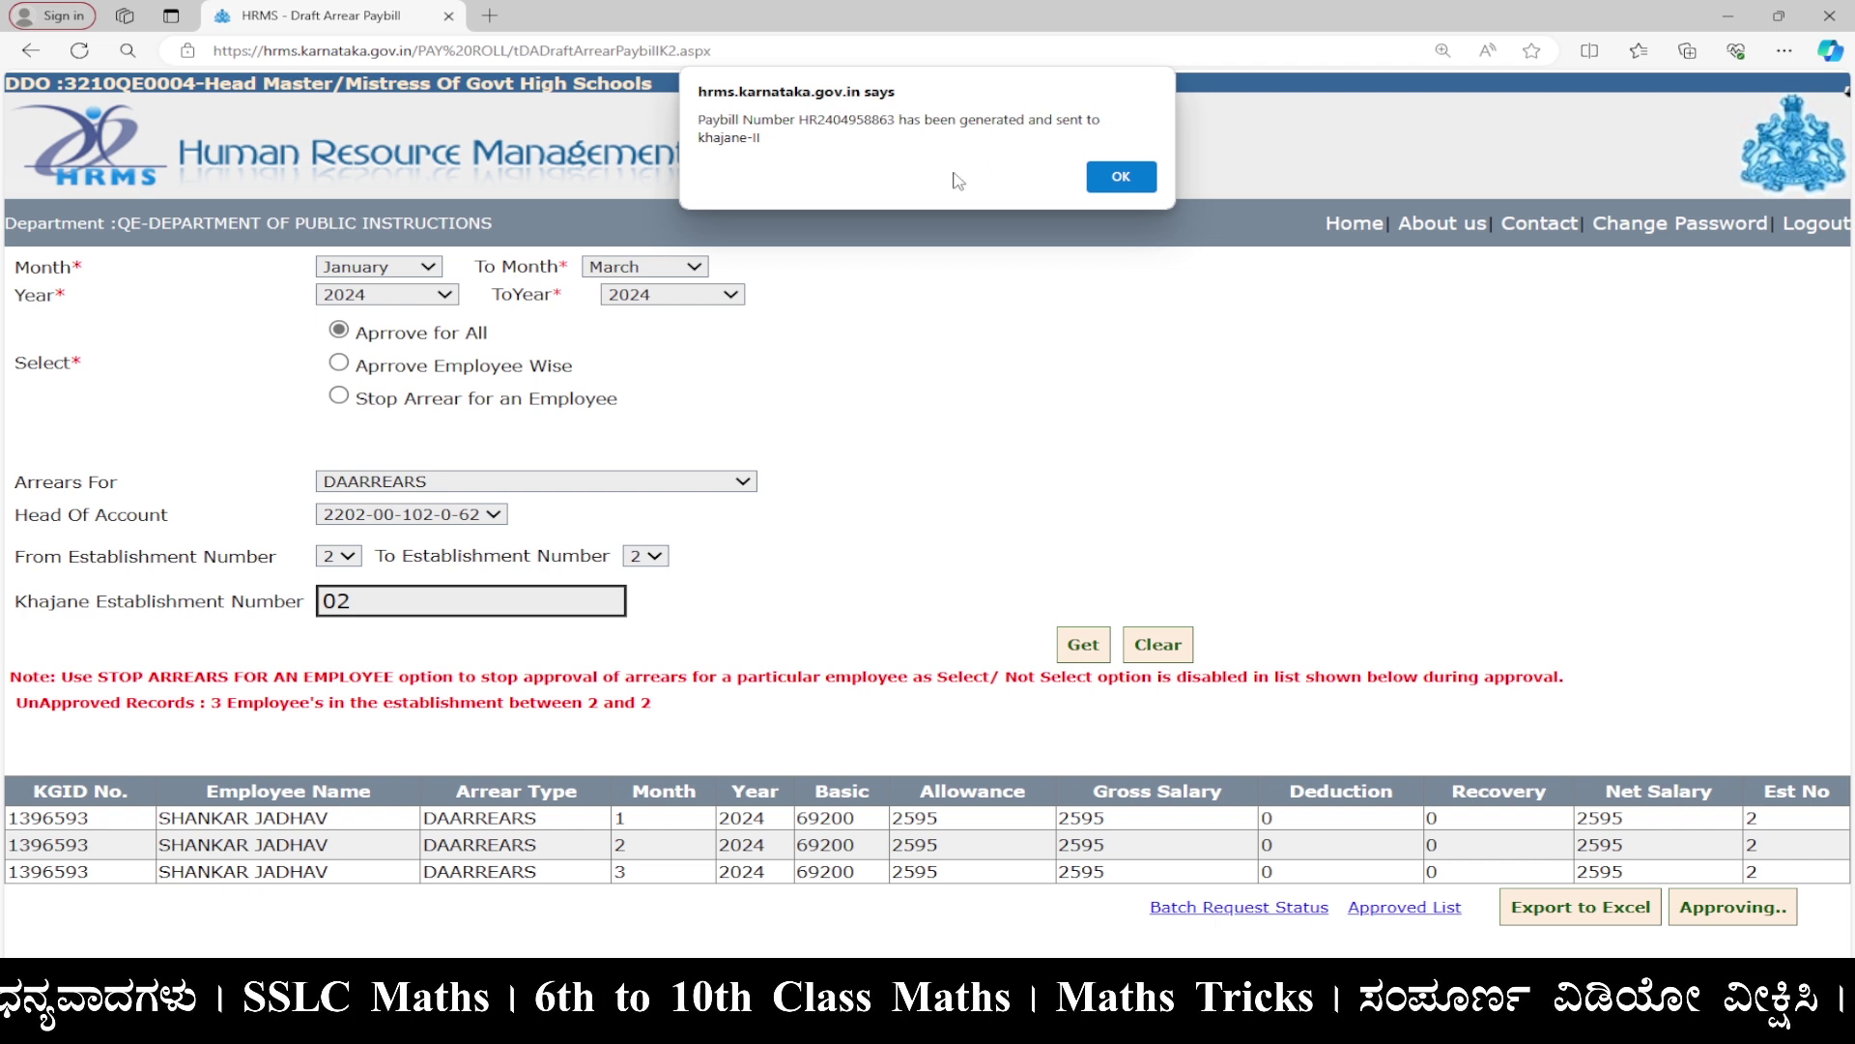
left_click(1124, 179)
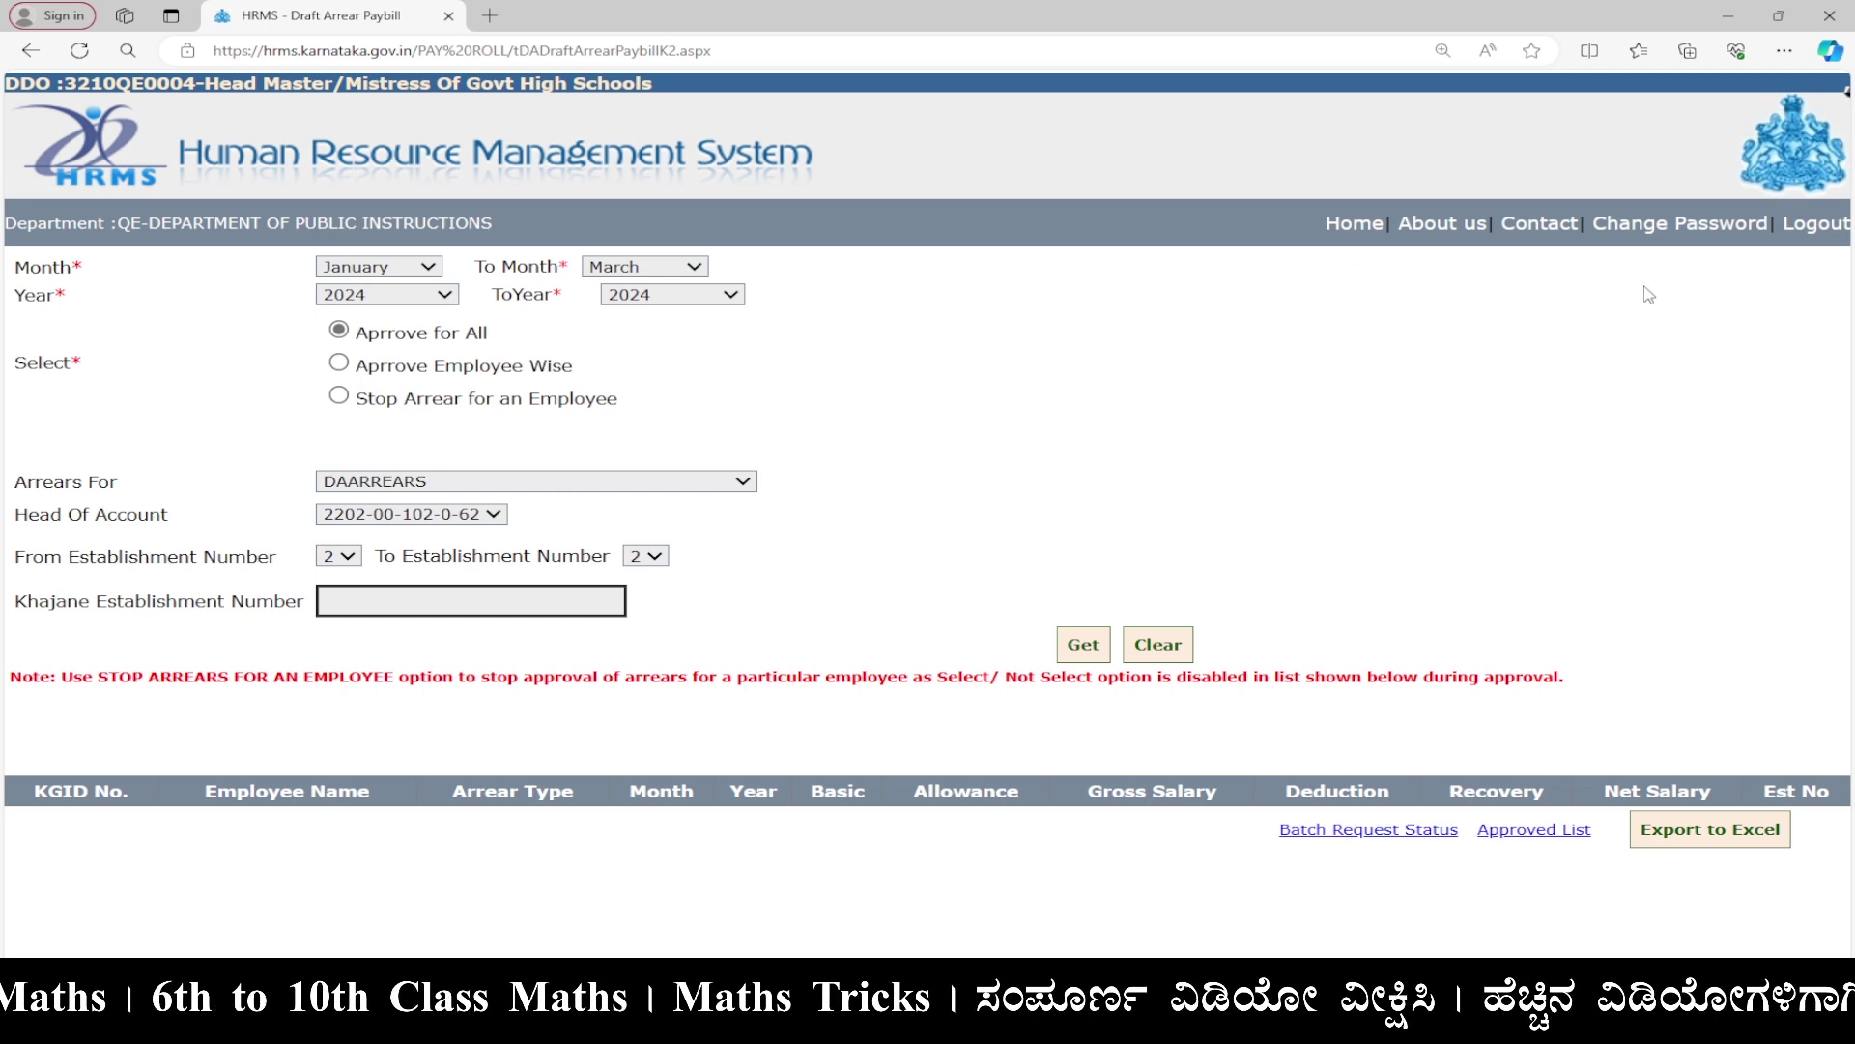
left_click(1842, 230)
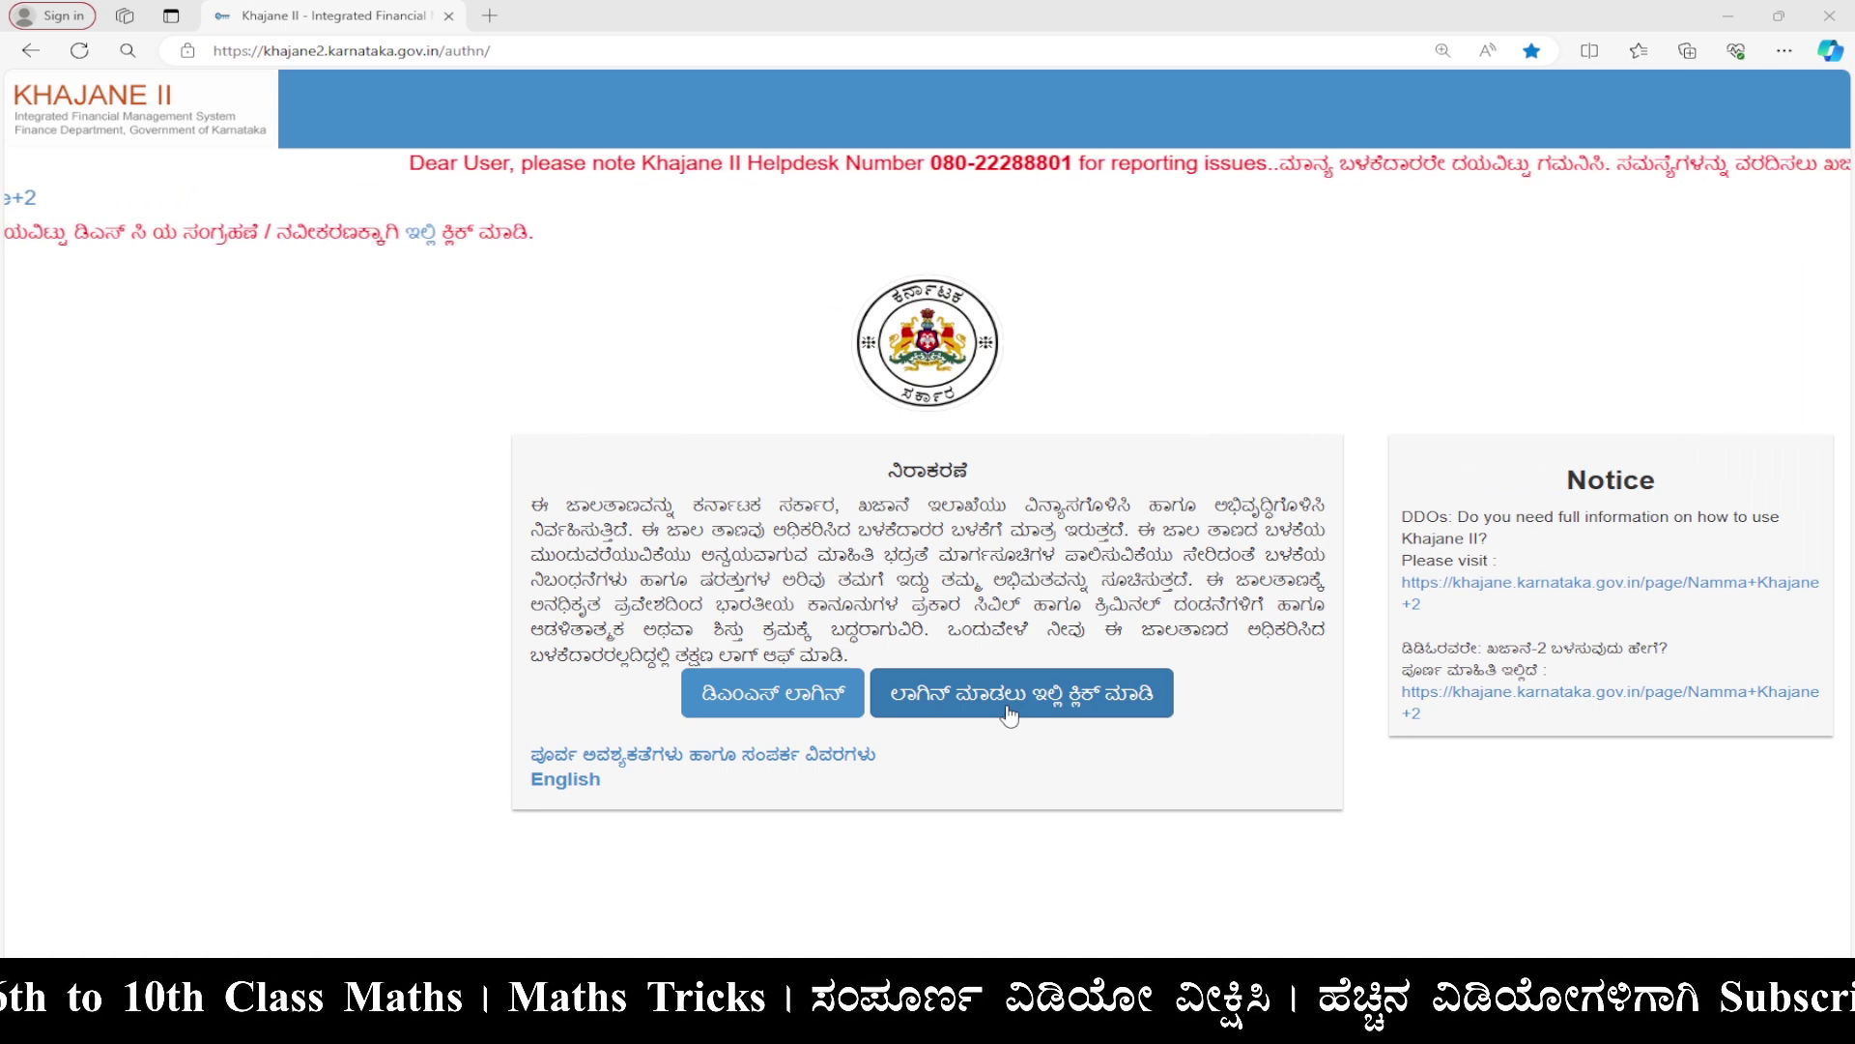
Sign in to Khajane II as a department user with the user ID, password and captcha answer.
left_click(1072, 694)
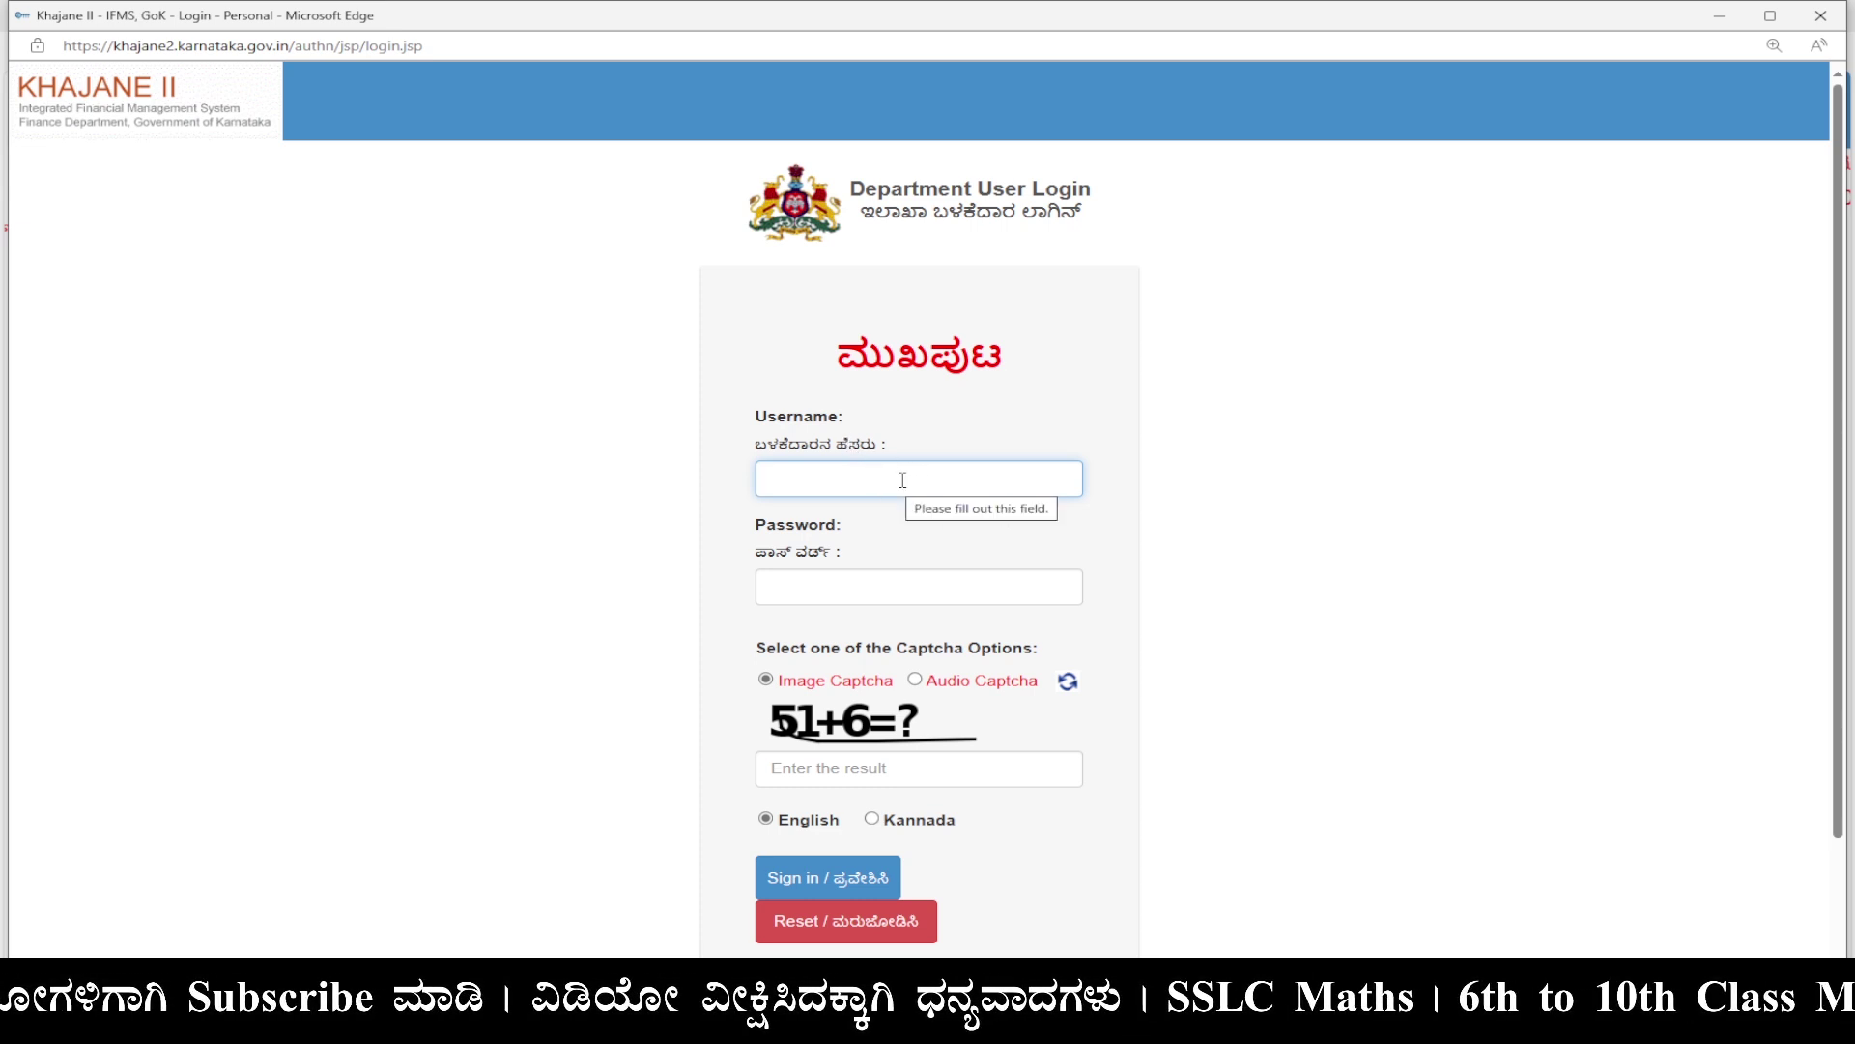
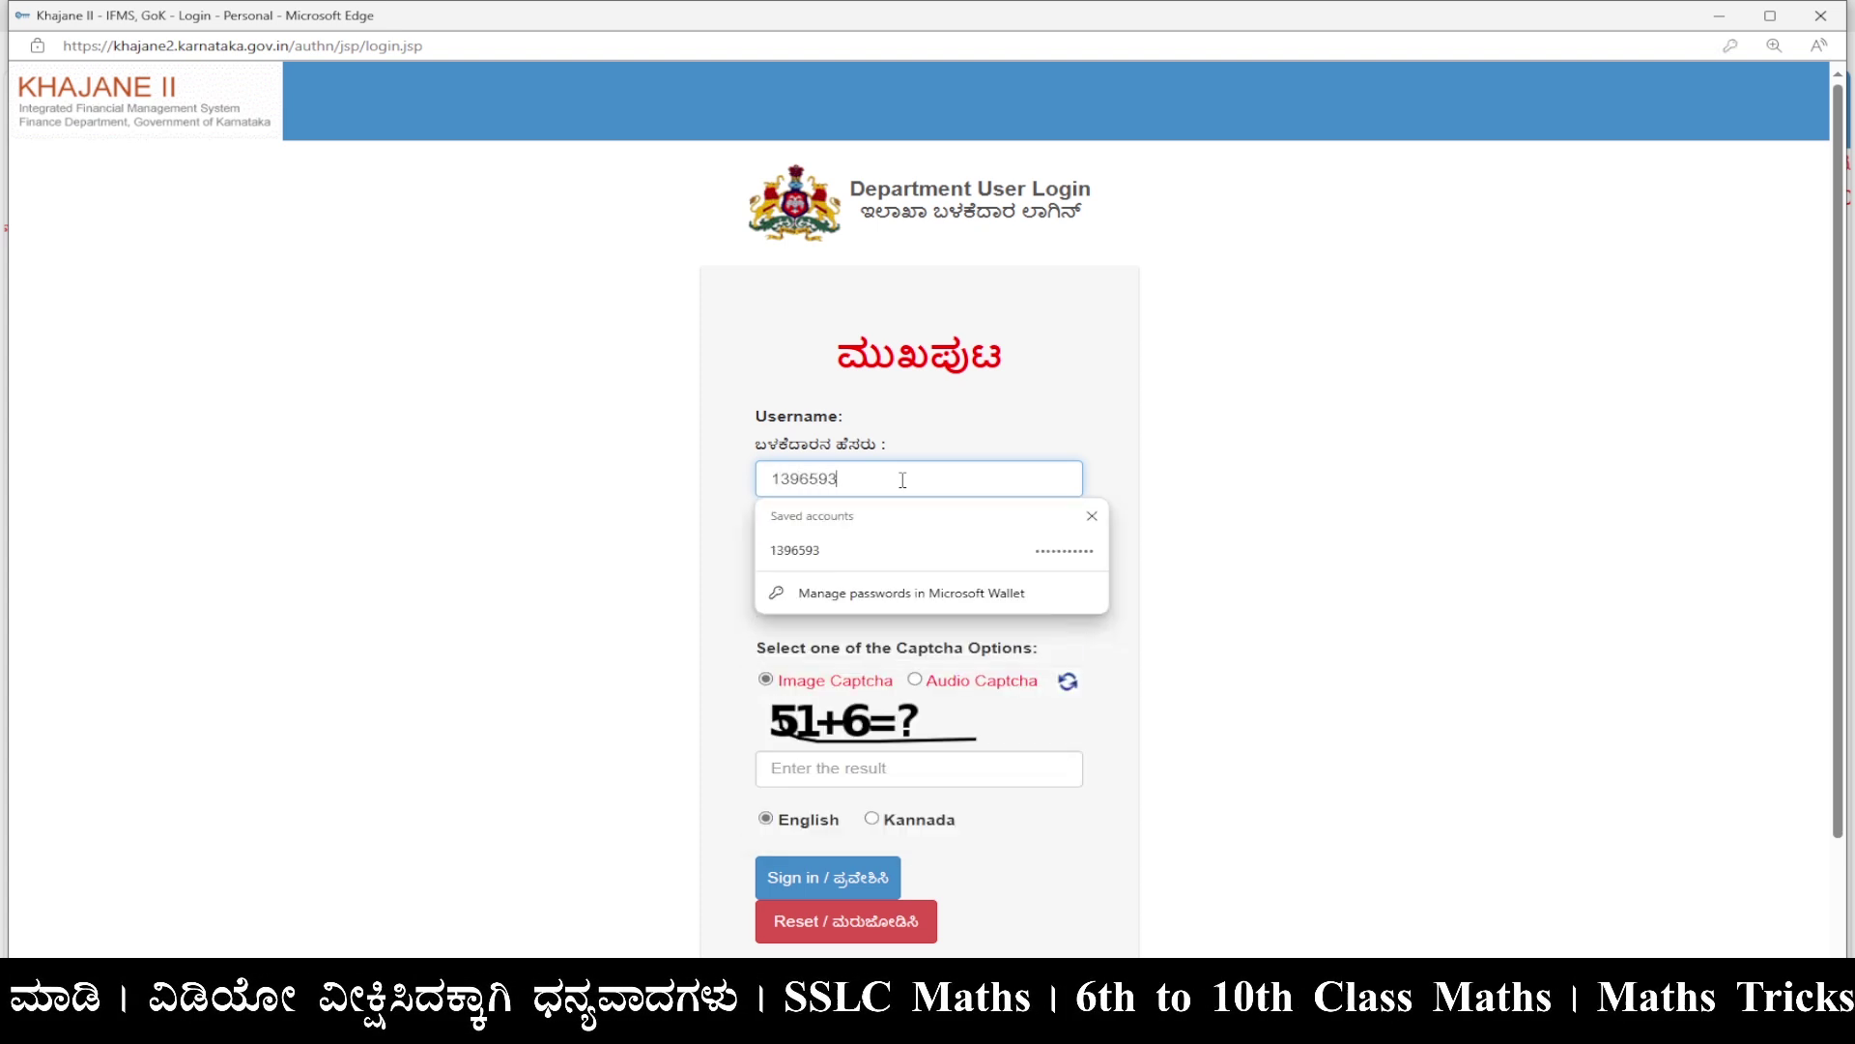
key("Tab")
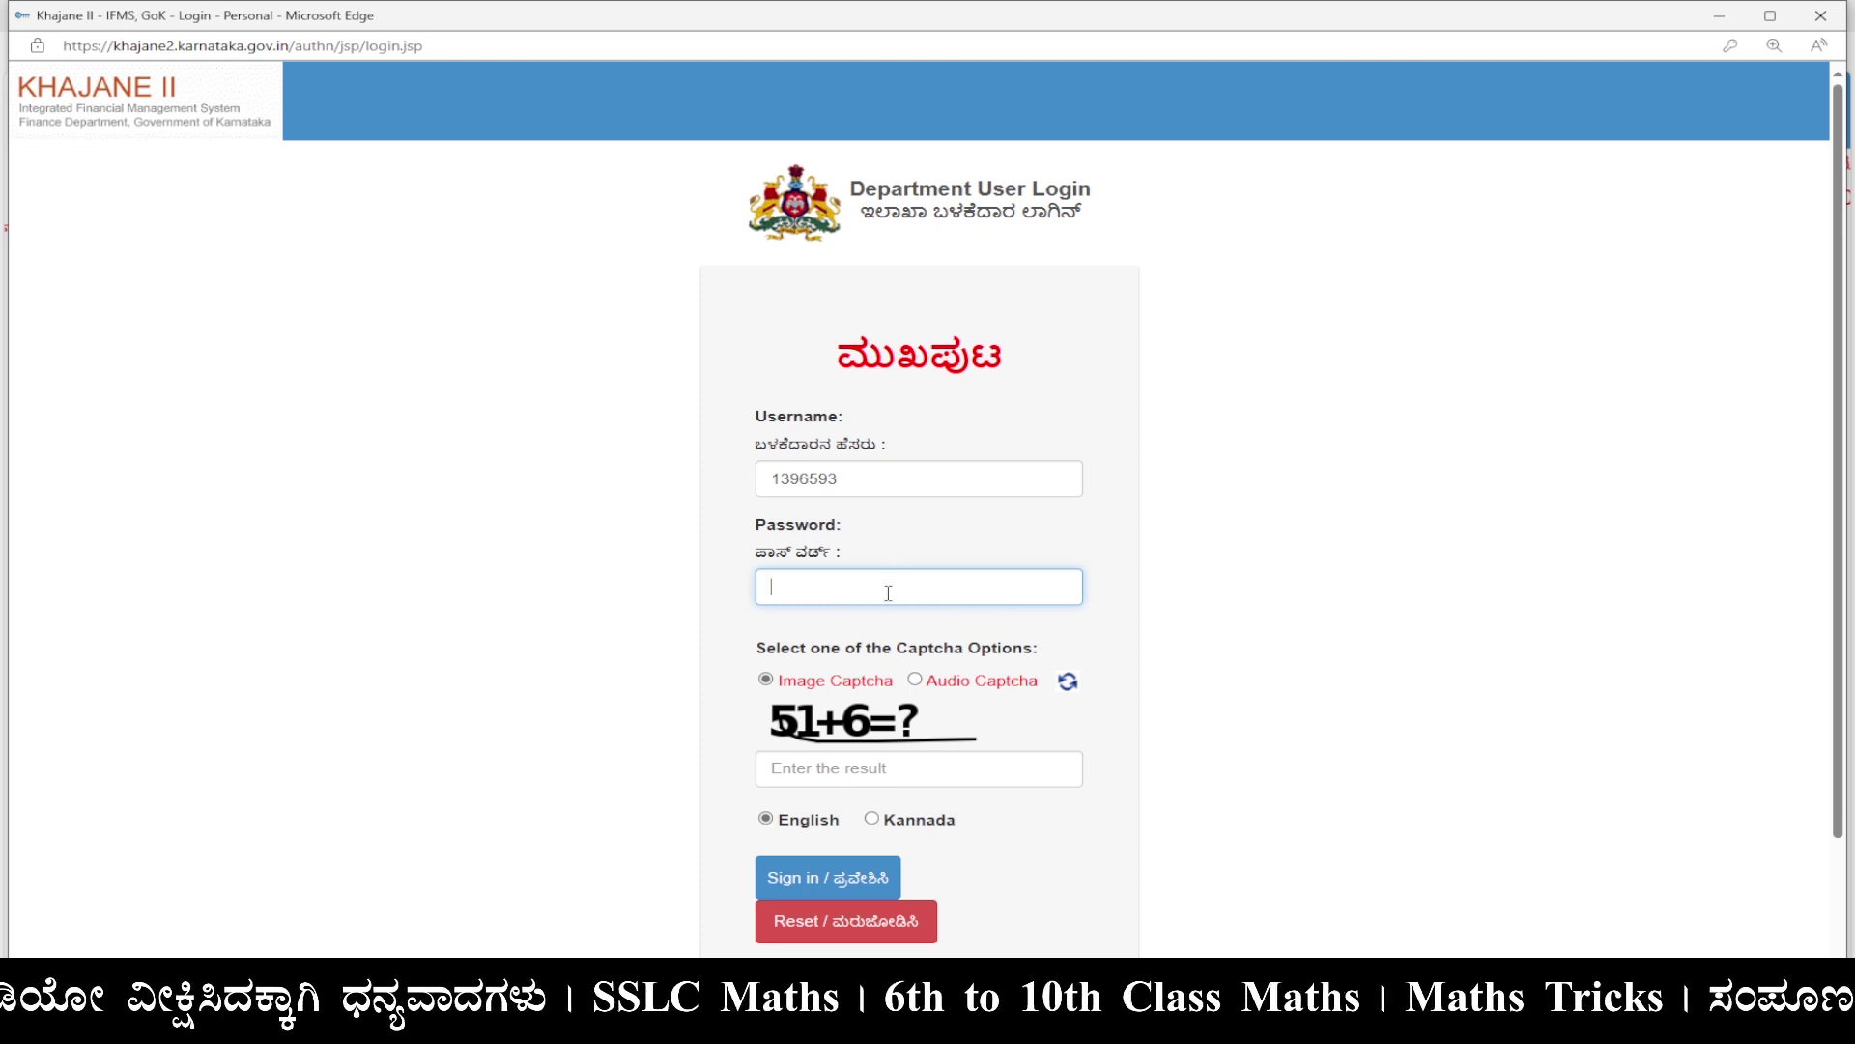
type("••••••")
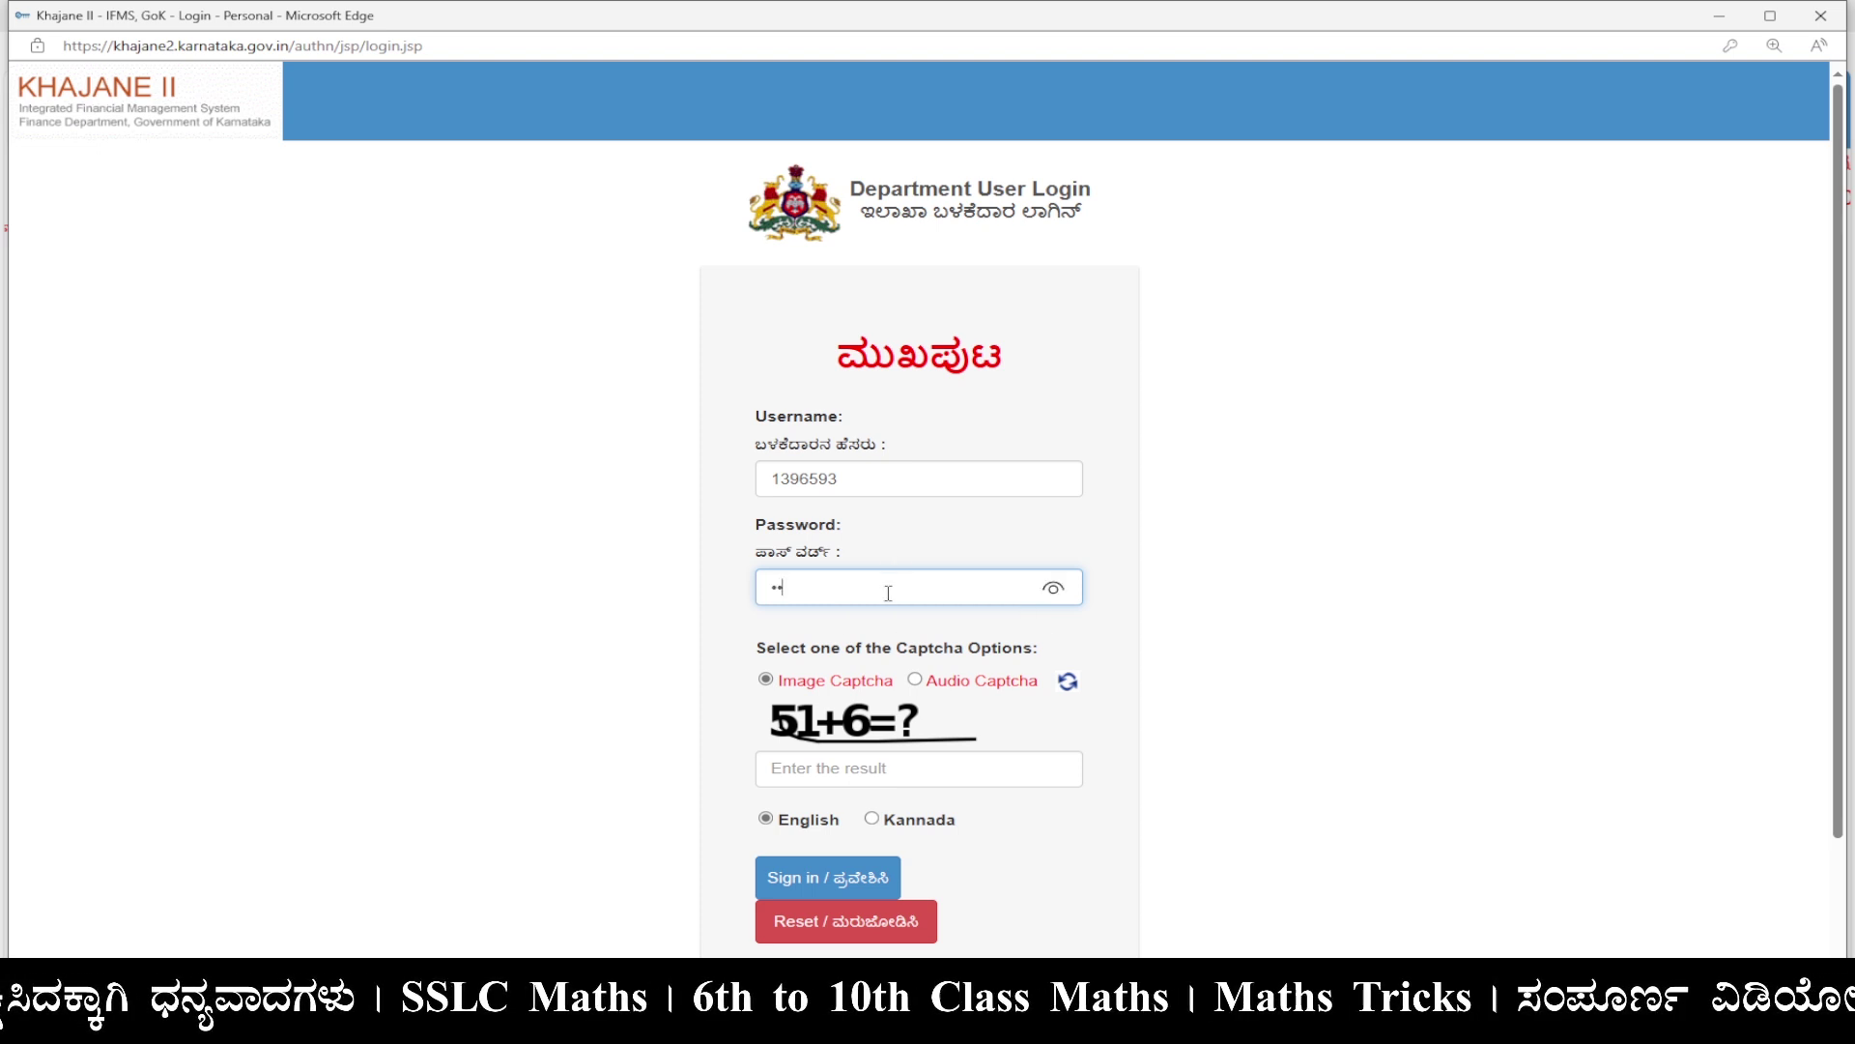
type("•••")
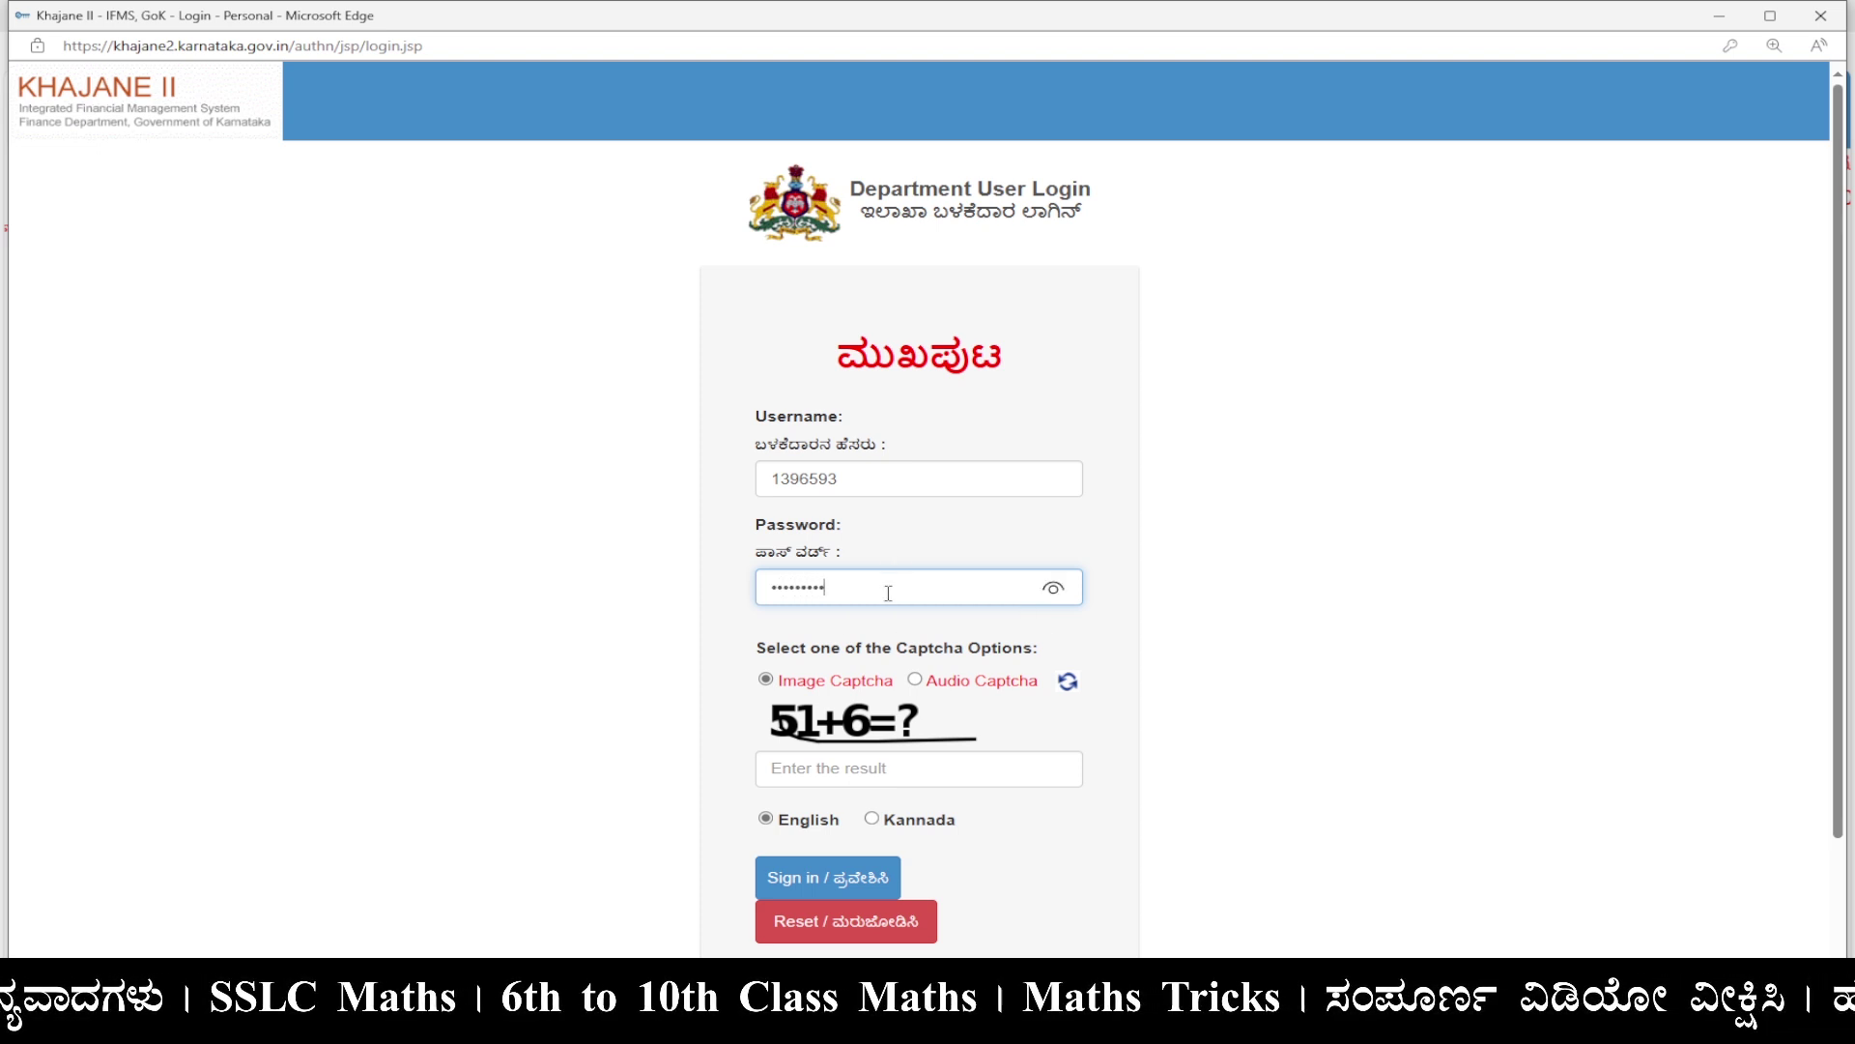
type("••")
left_click(916, 763)
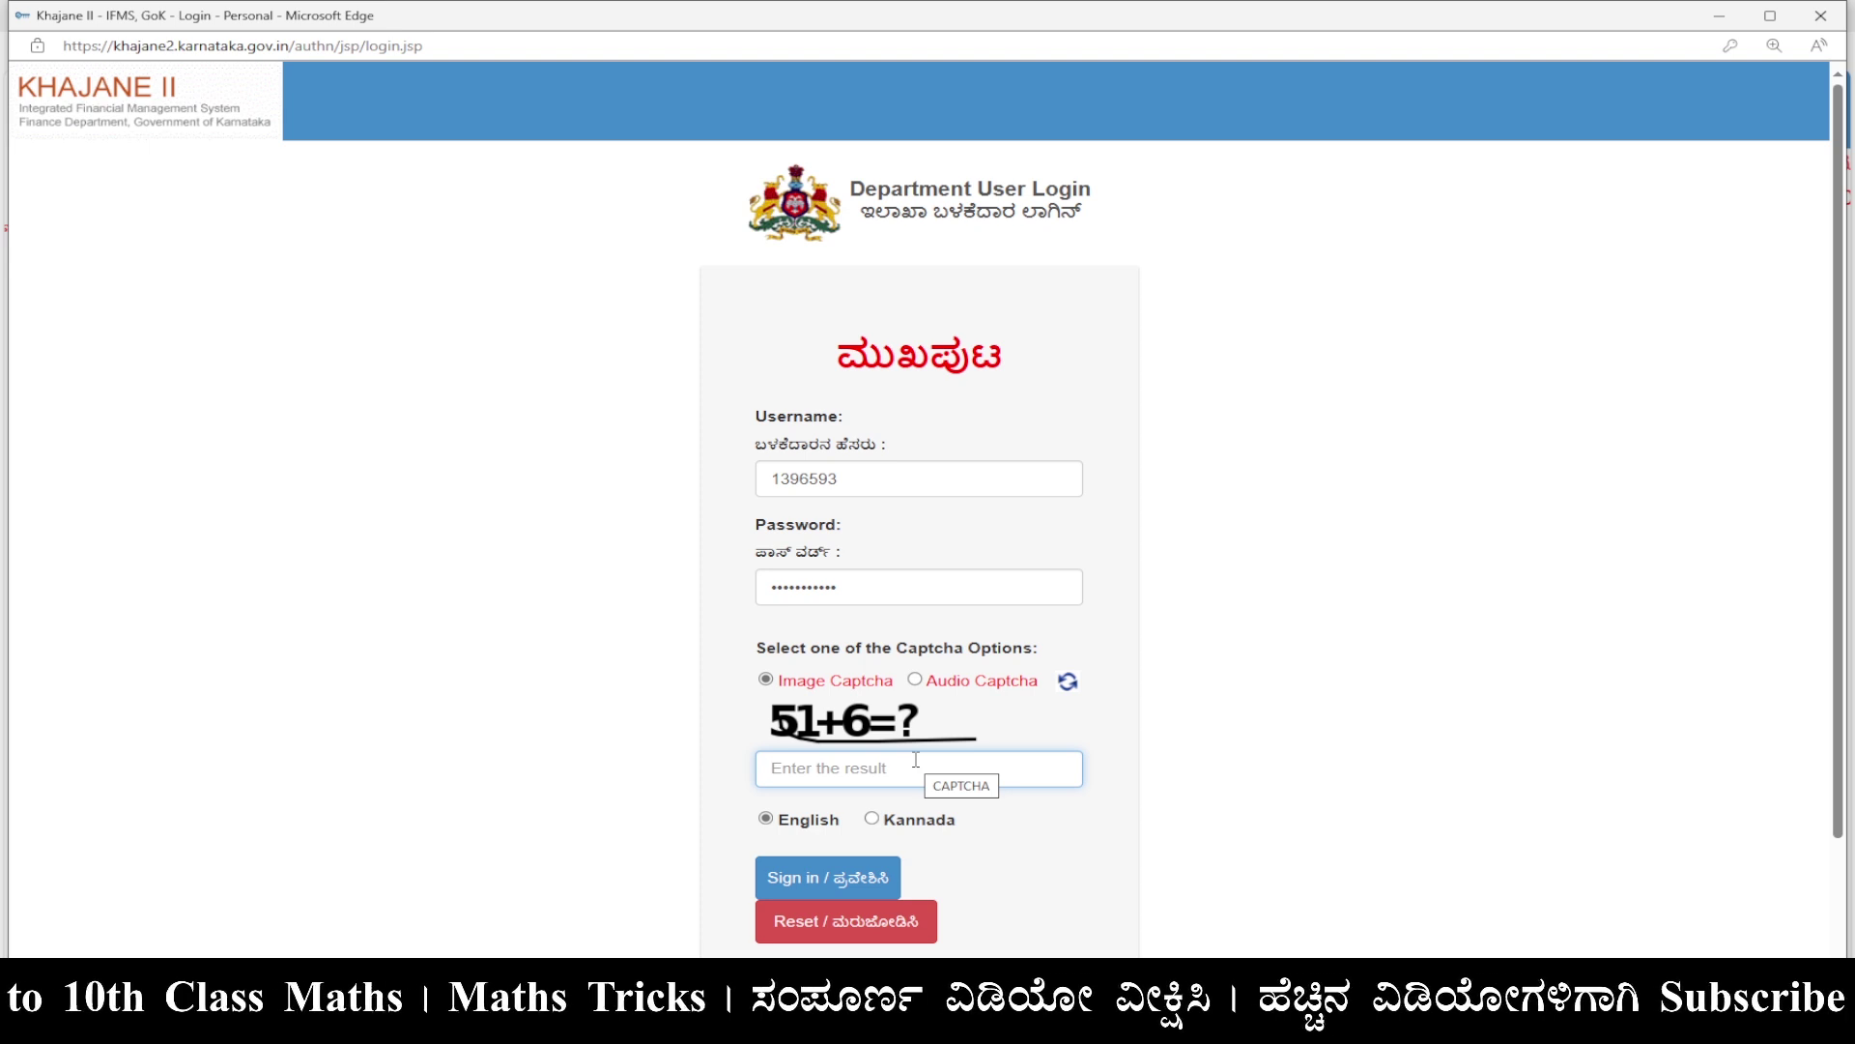
type("57")
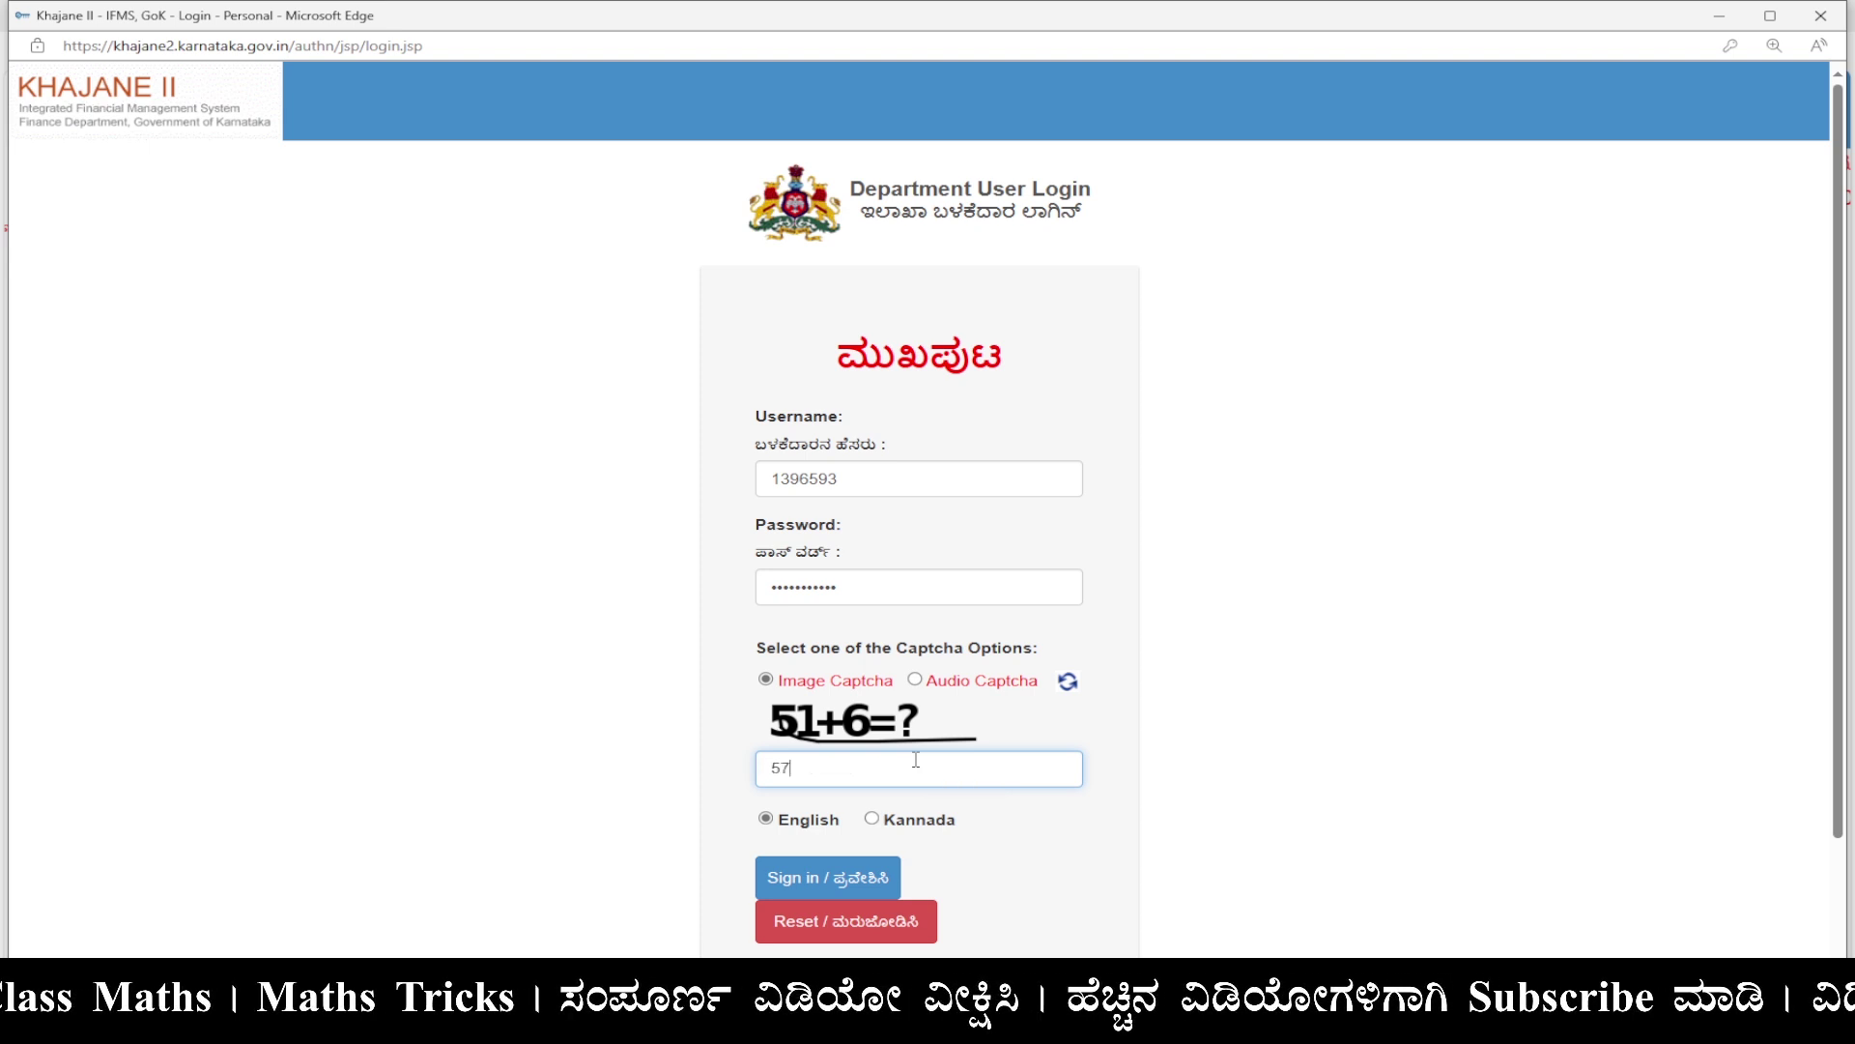
left_click(844, 886)
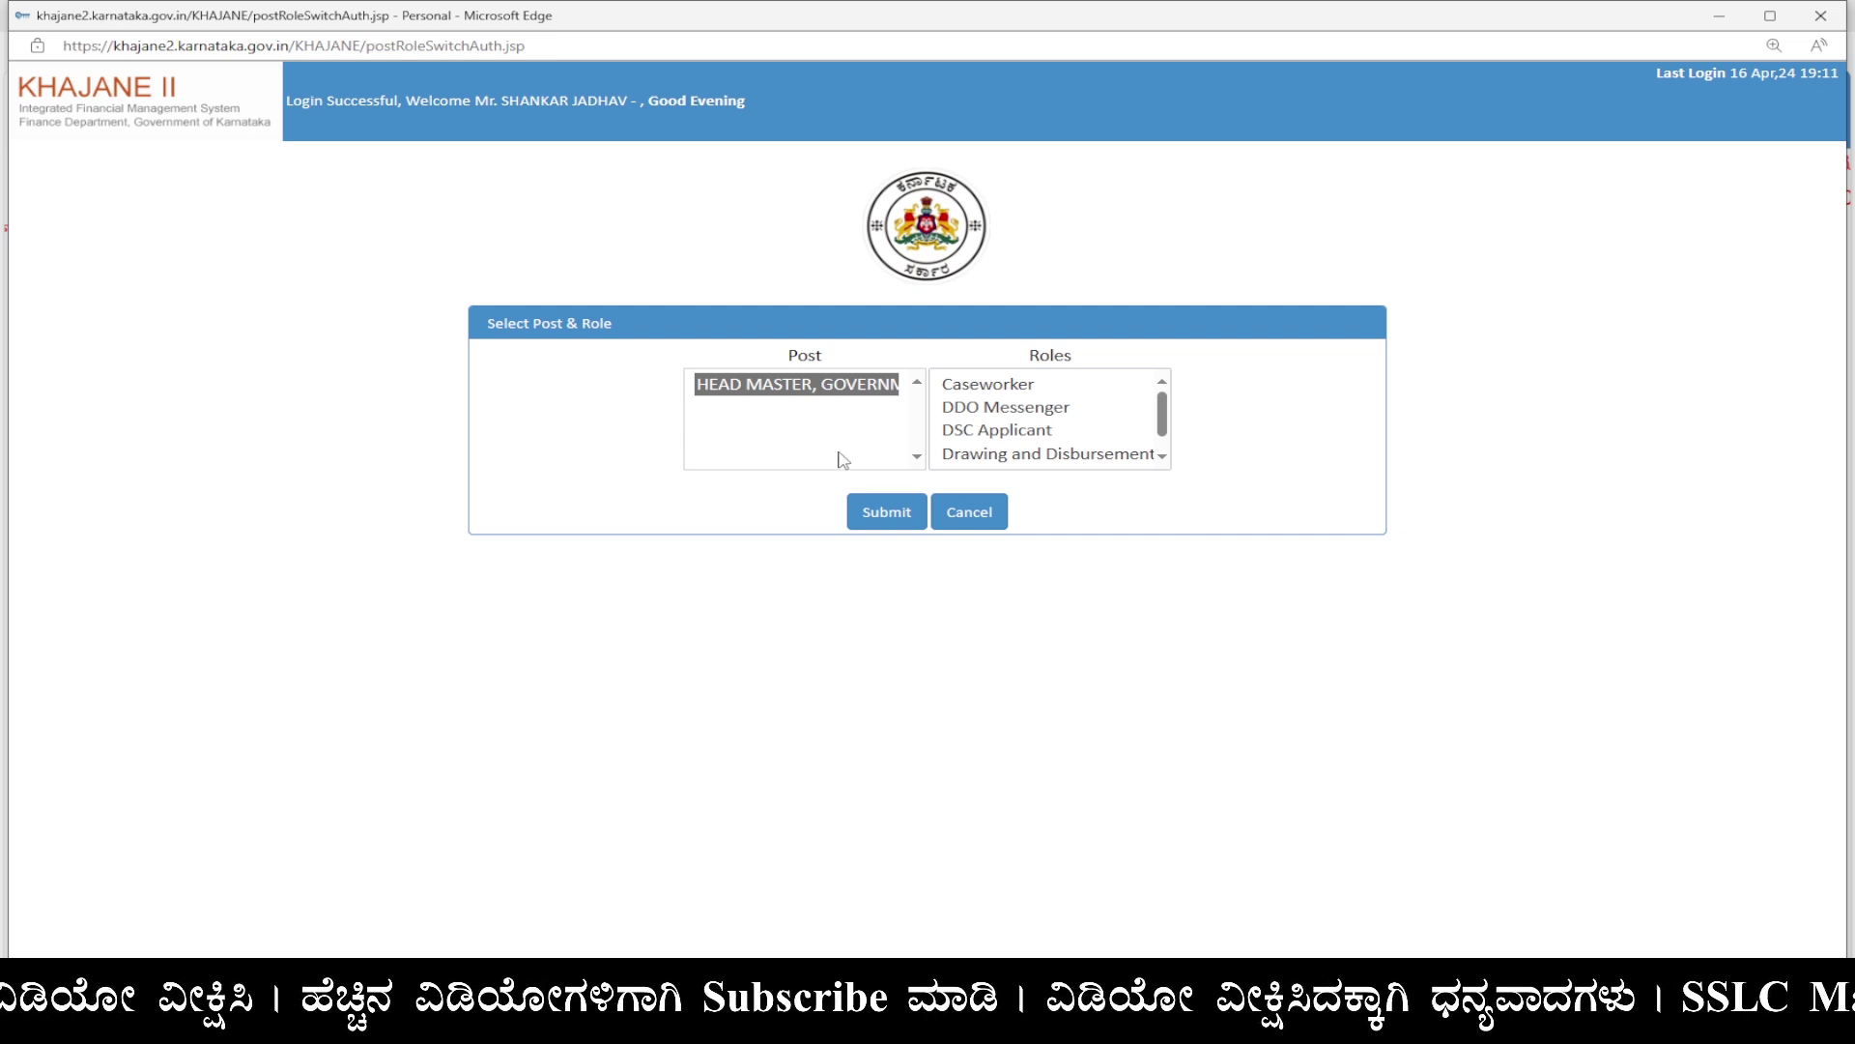
Choose the Superintendent role for the head master post and submit it.
scroll(1169, 435, "down", 1)
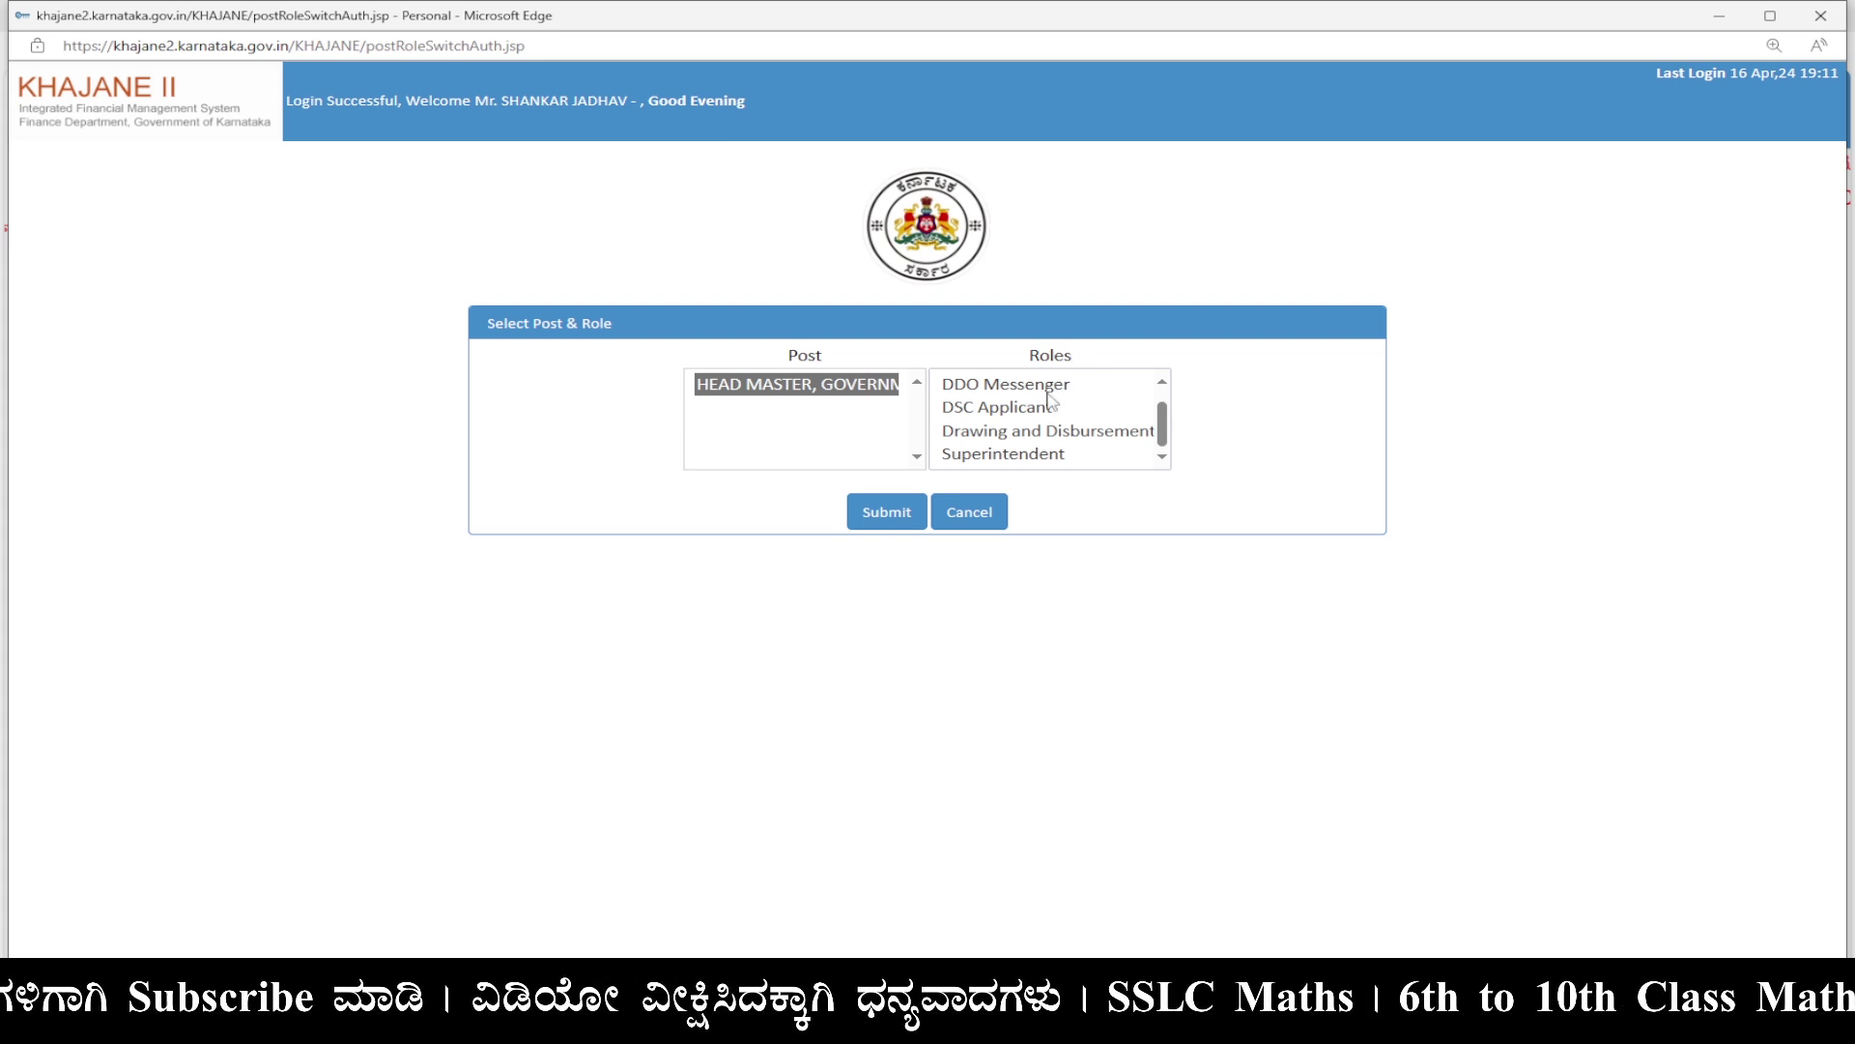
left_click(1043, 458)
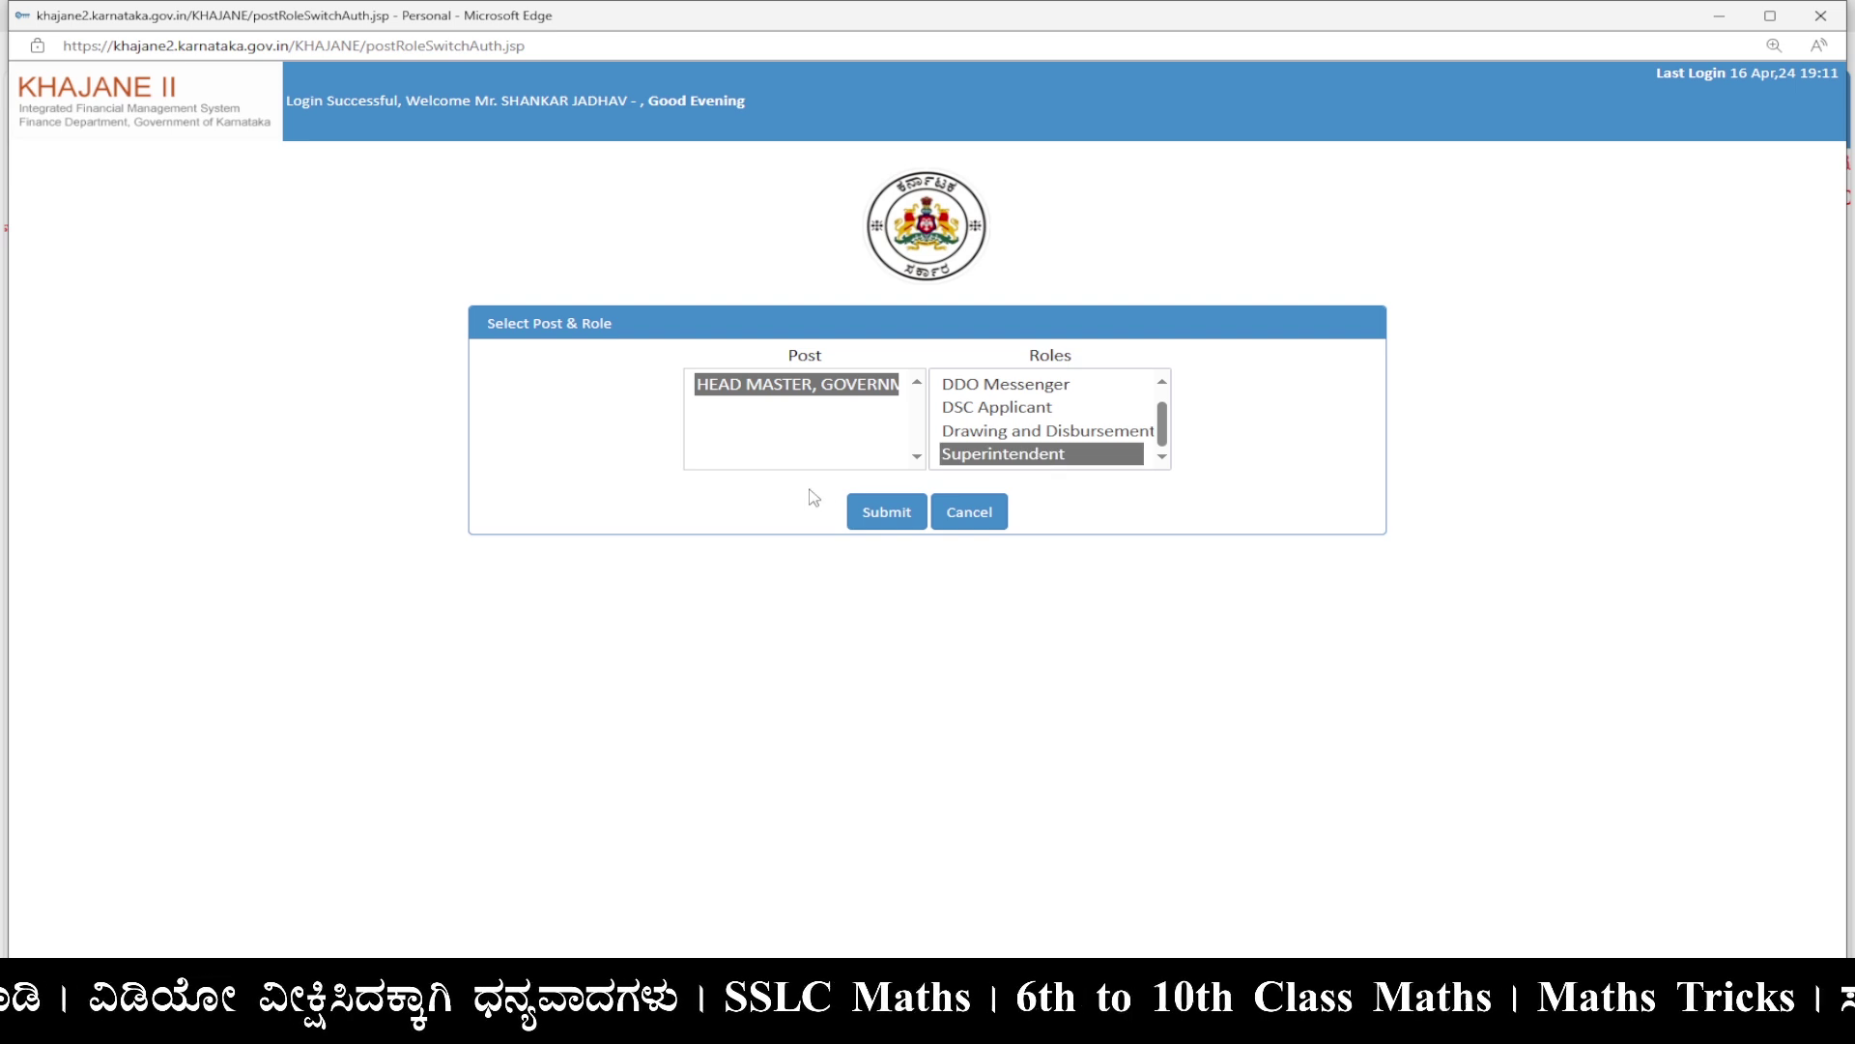
left_click(886, 520)
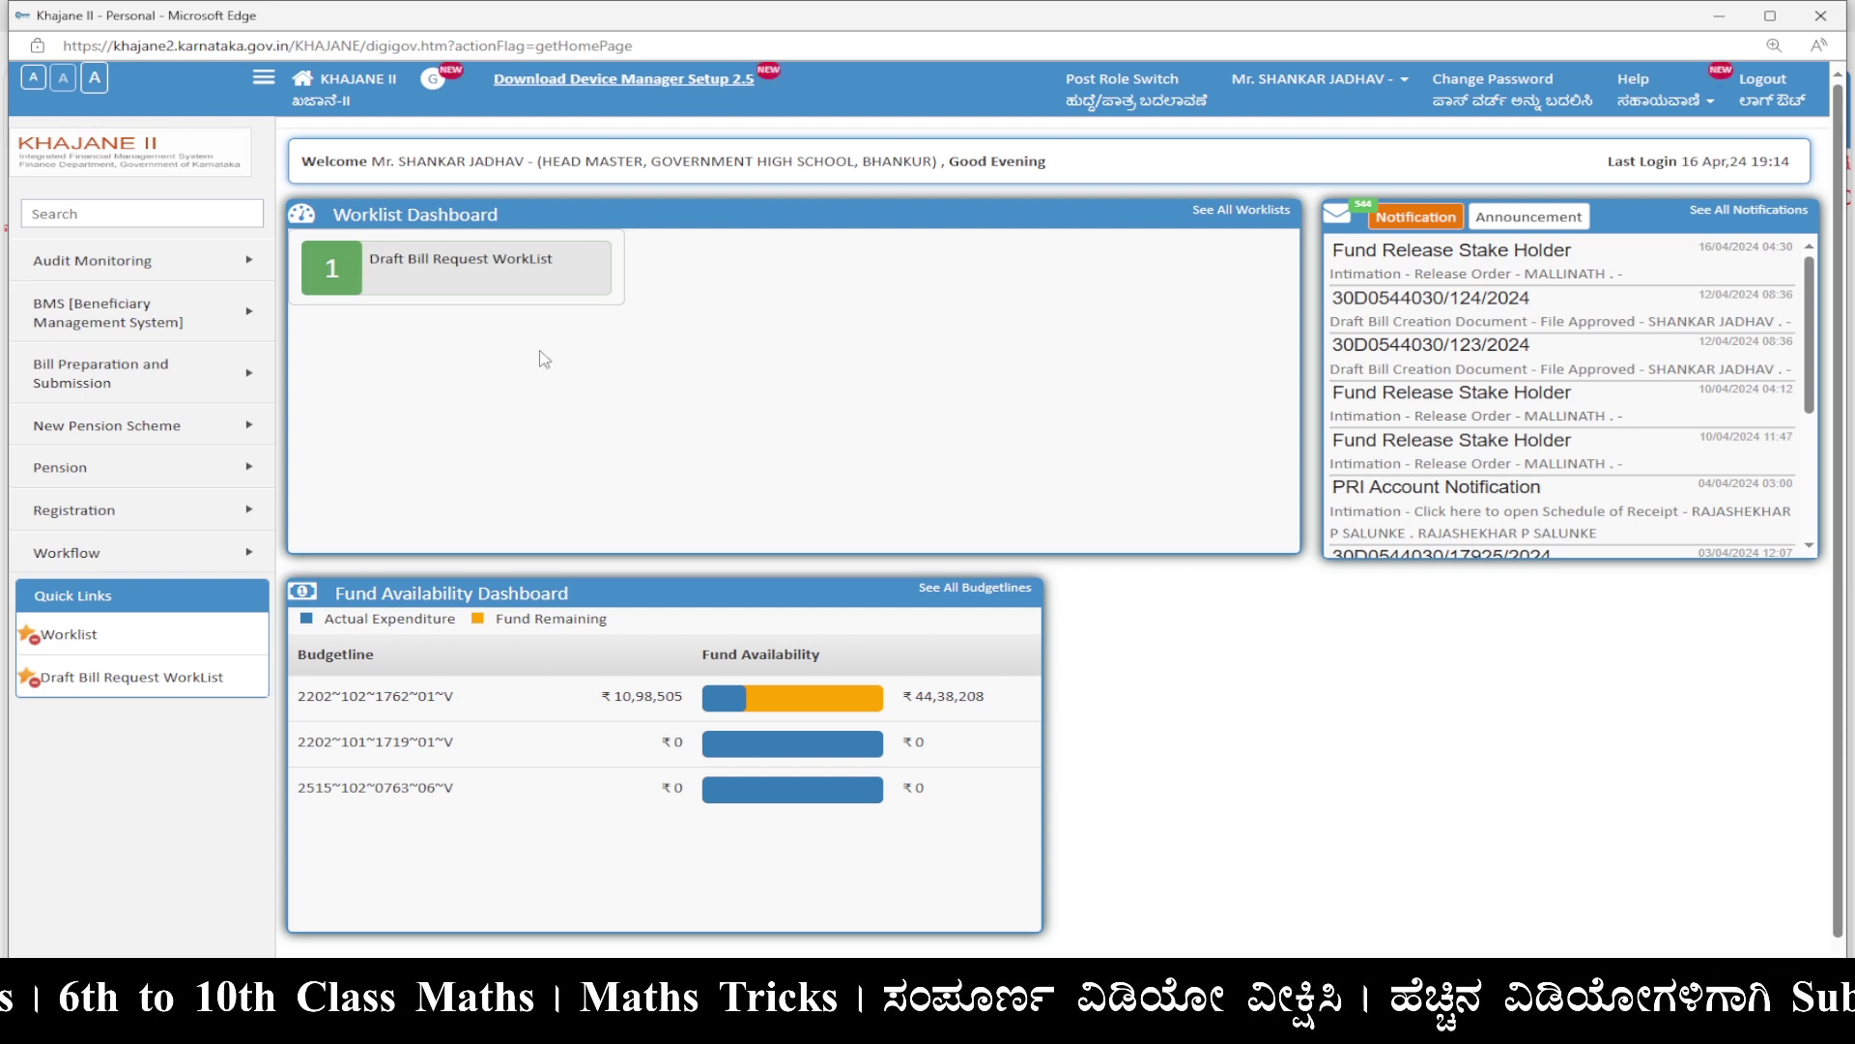
Open the 7785 DA Arrears draft bill from the Draft Bill Request worklist and tick HoA Verified.
left_click(552, 284)
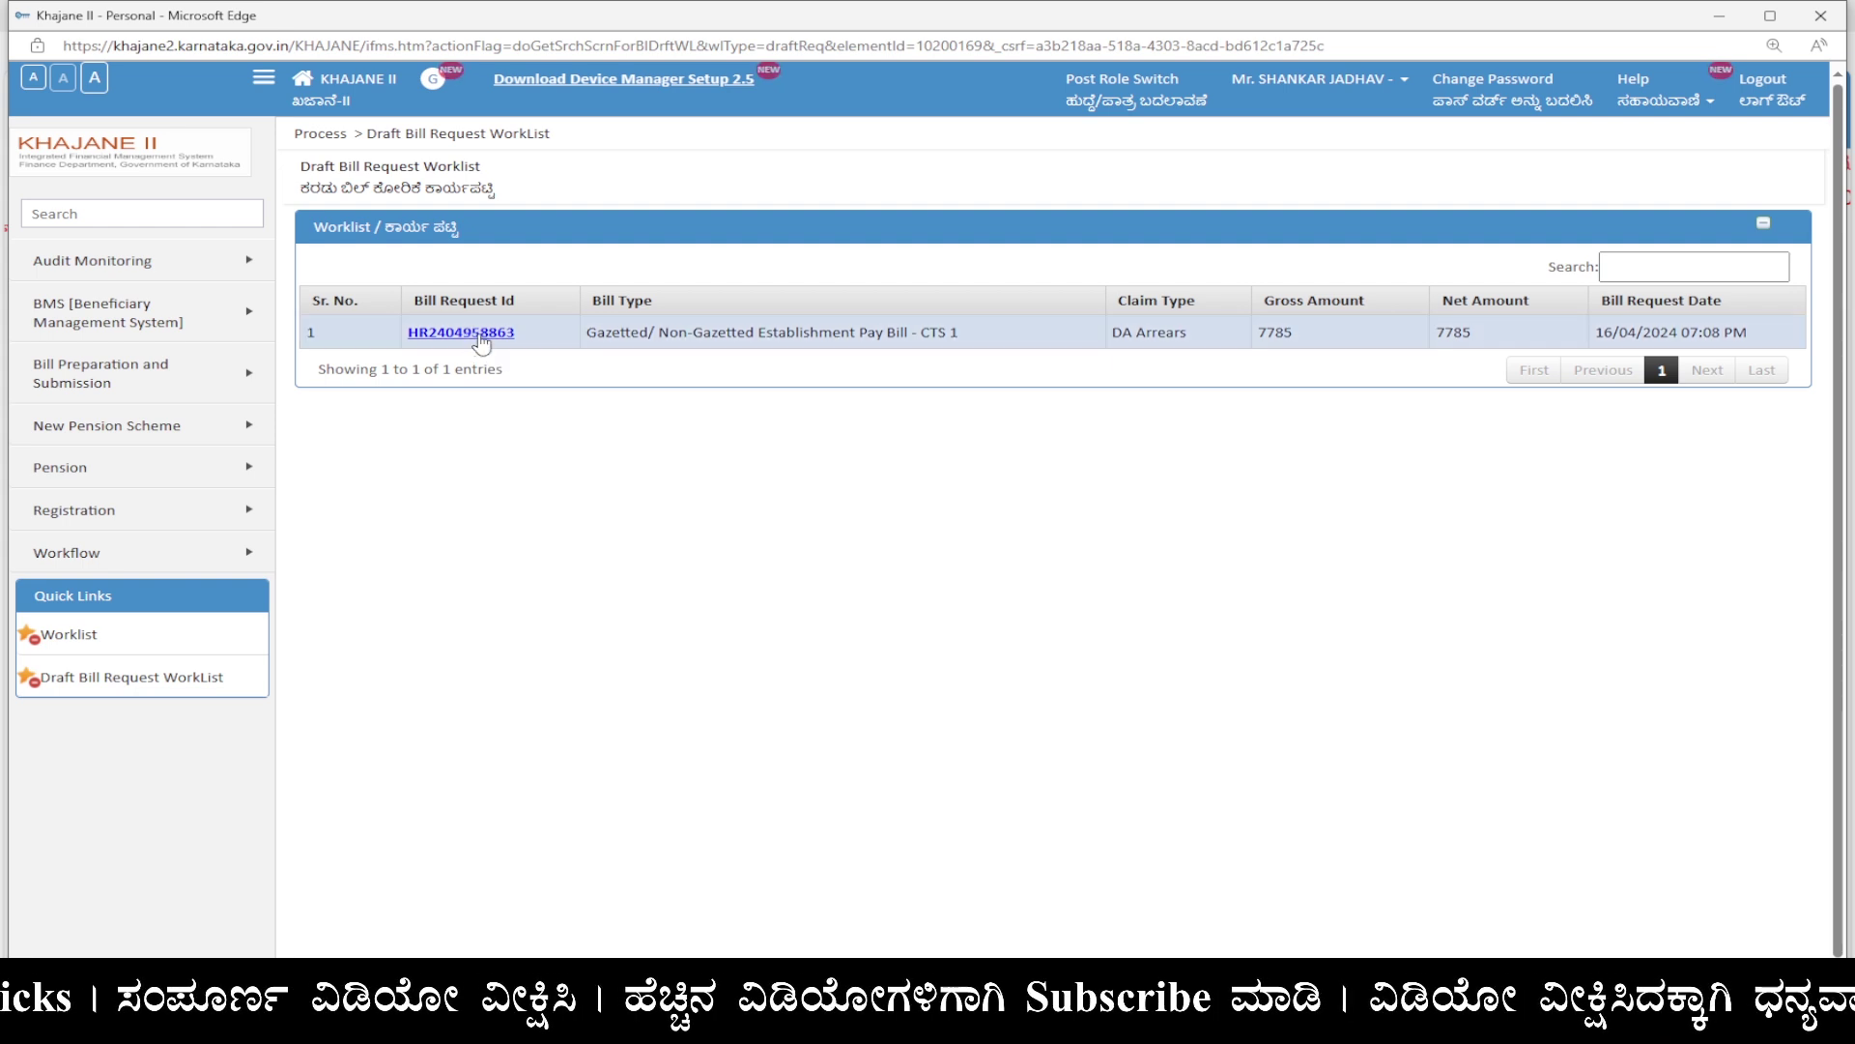
left_click(482, 340)
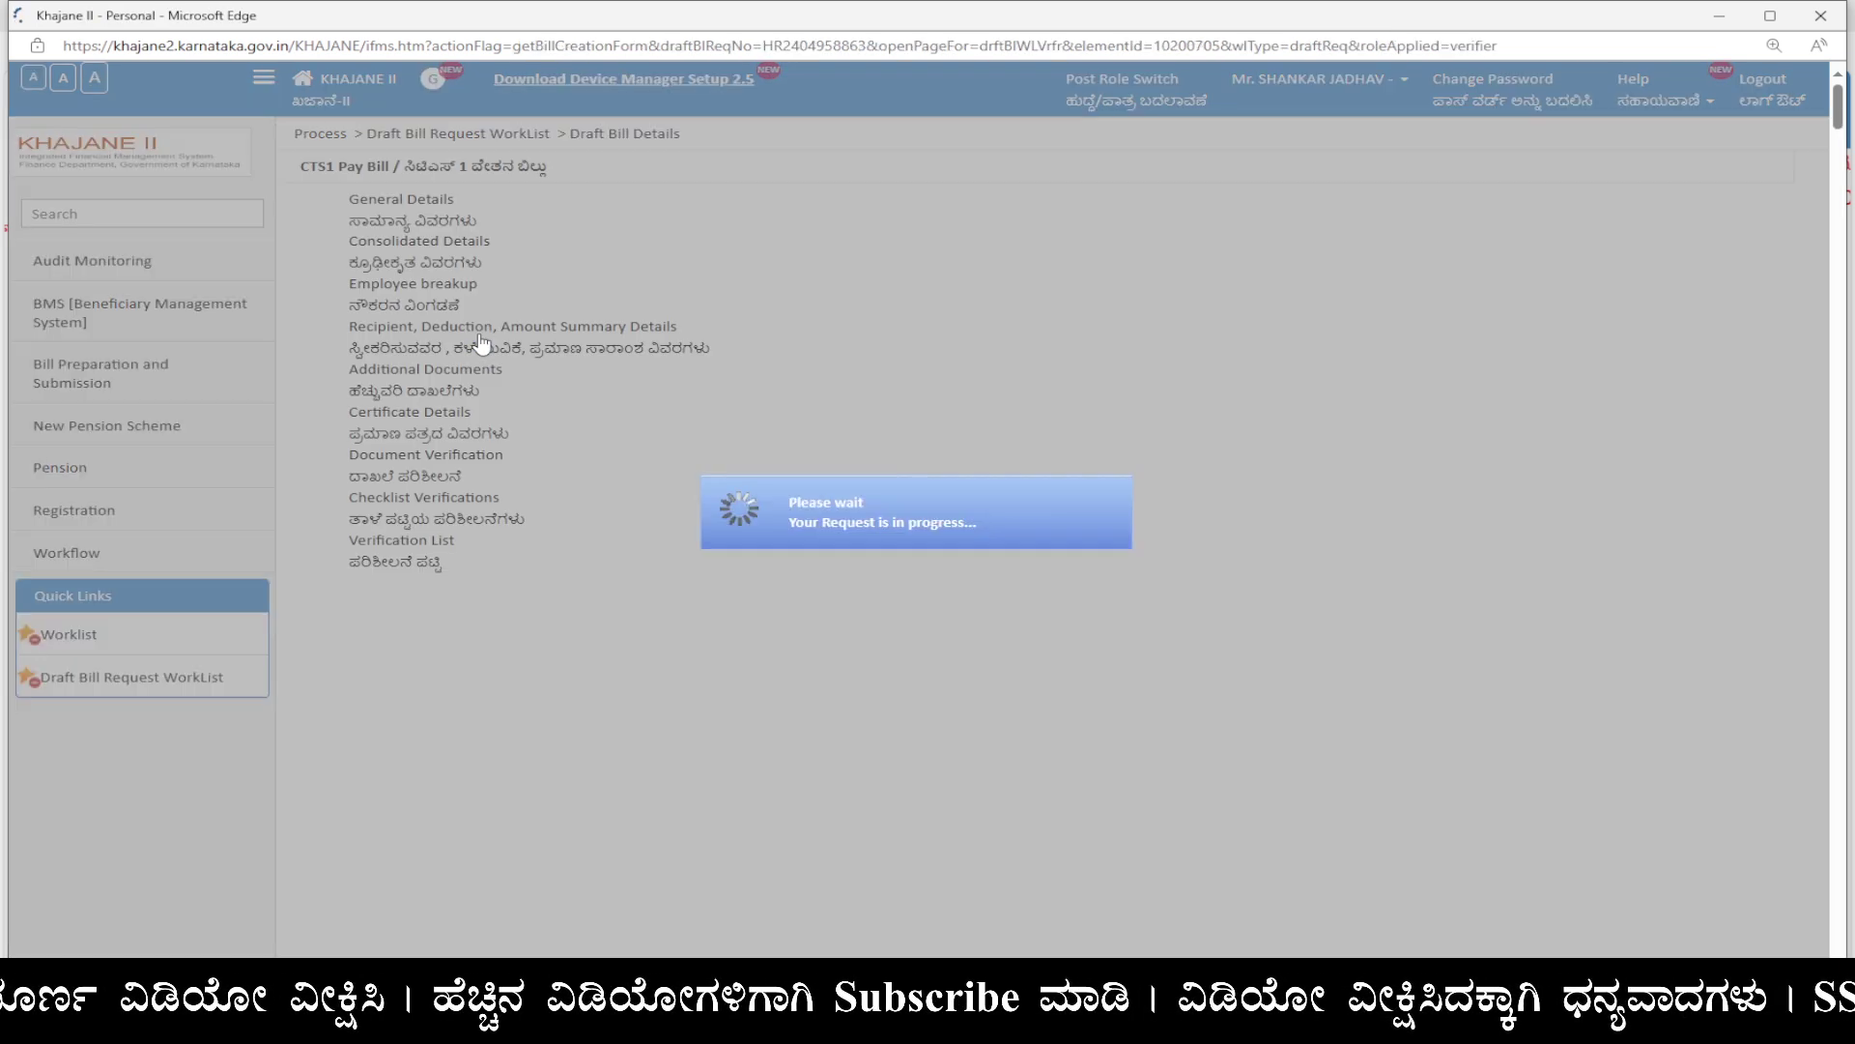
scroll(900, 390, "down", 3)
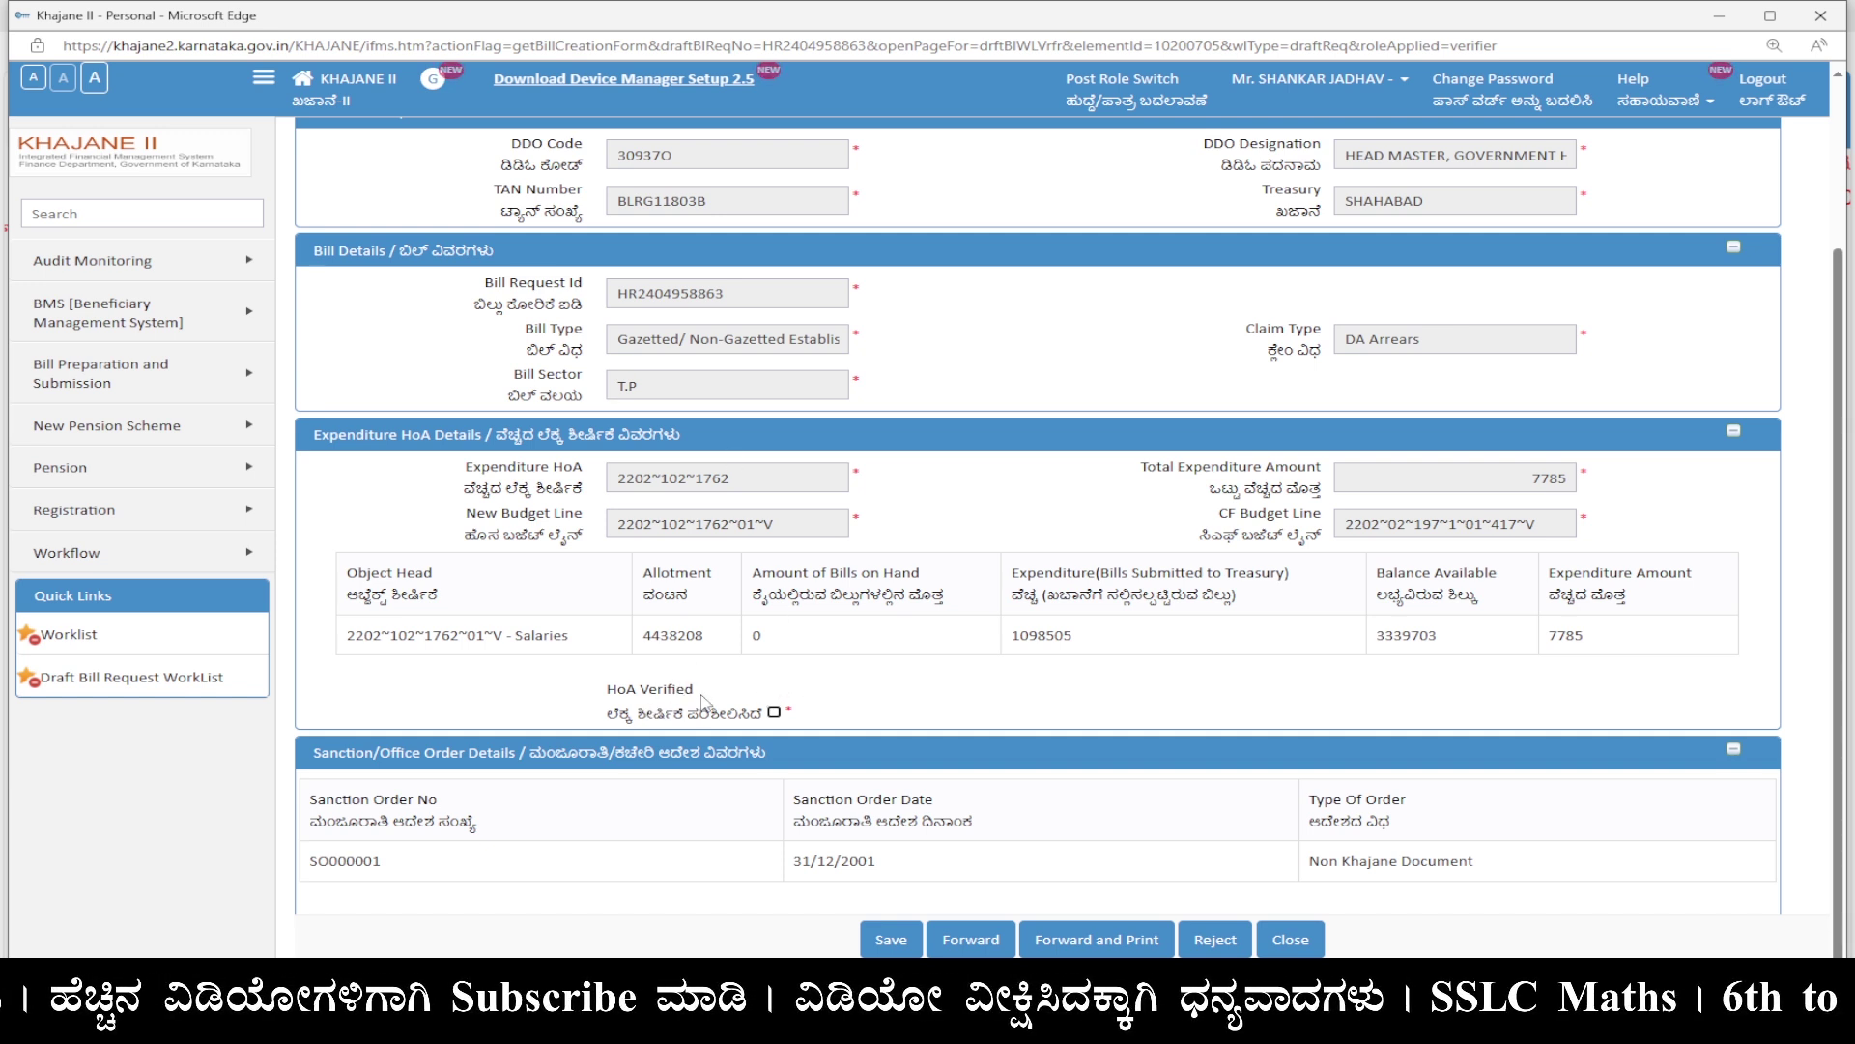
left_click(774, 714)
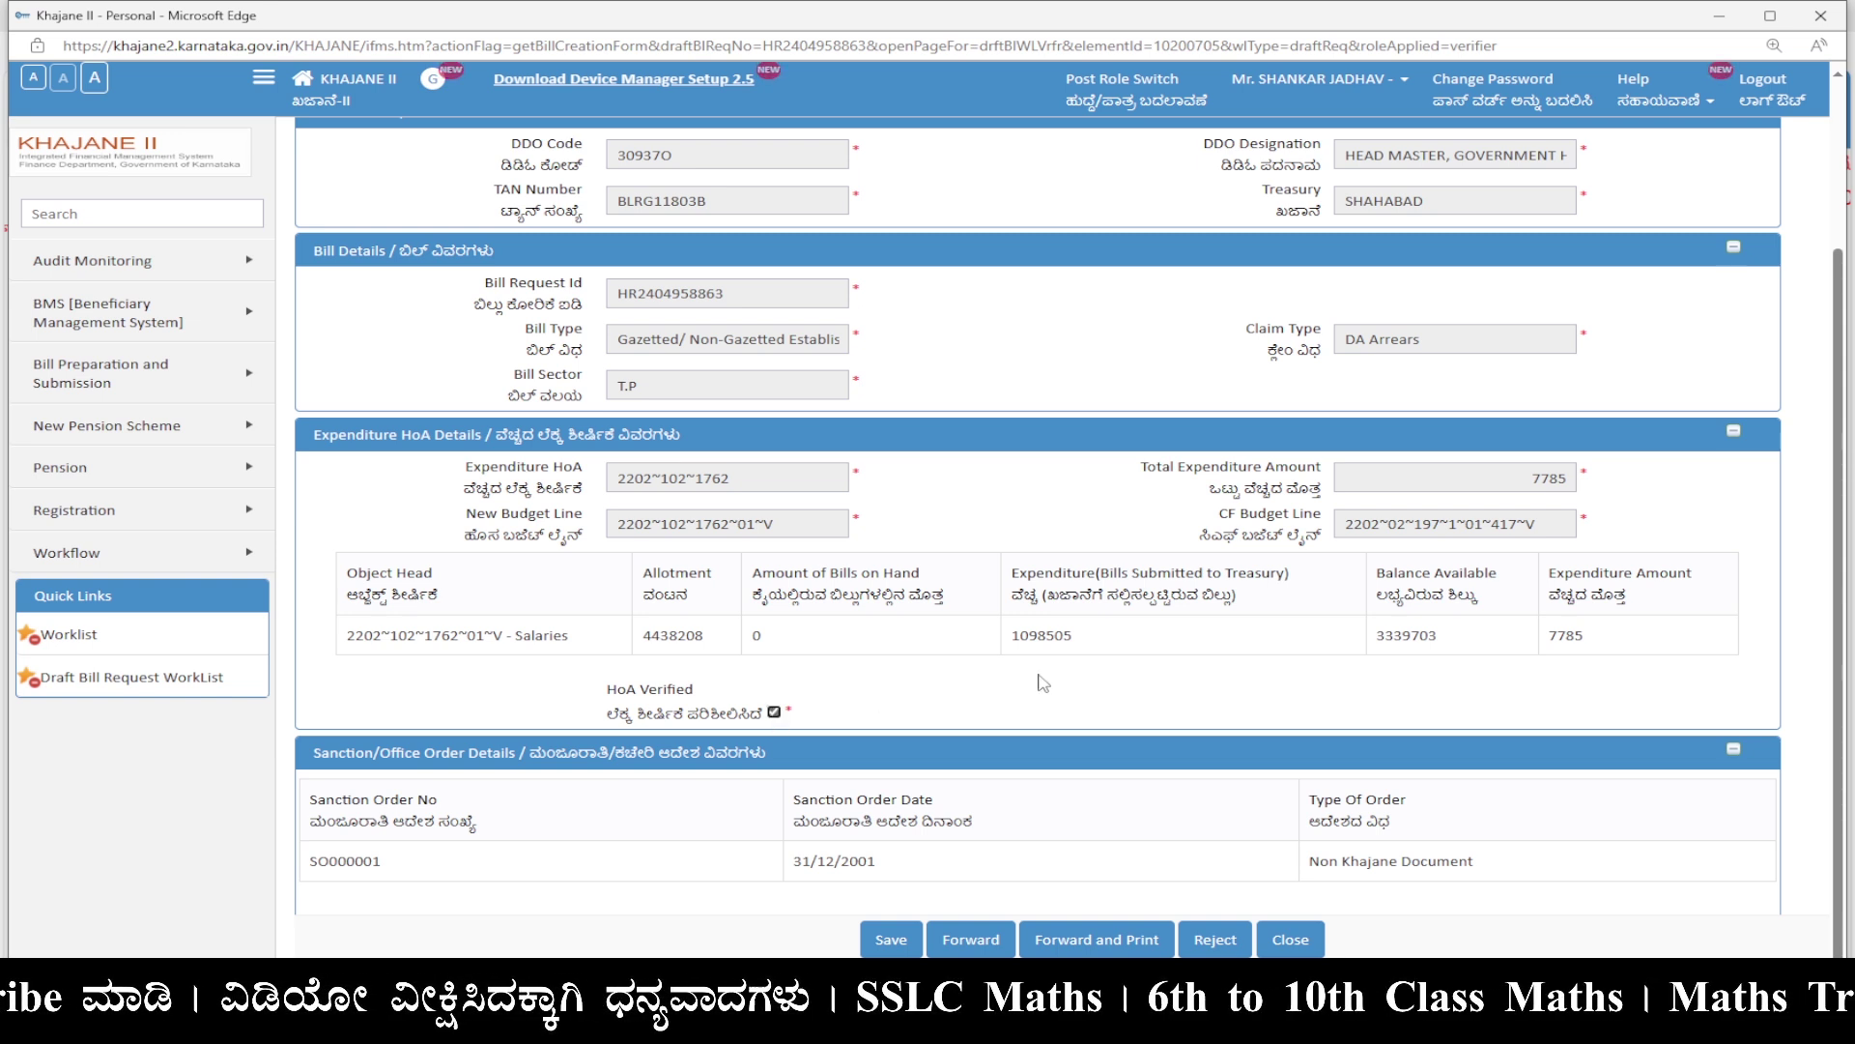
scroll(1044, 683, "up", 3)
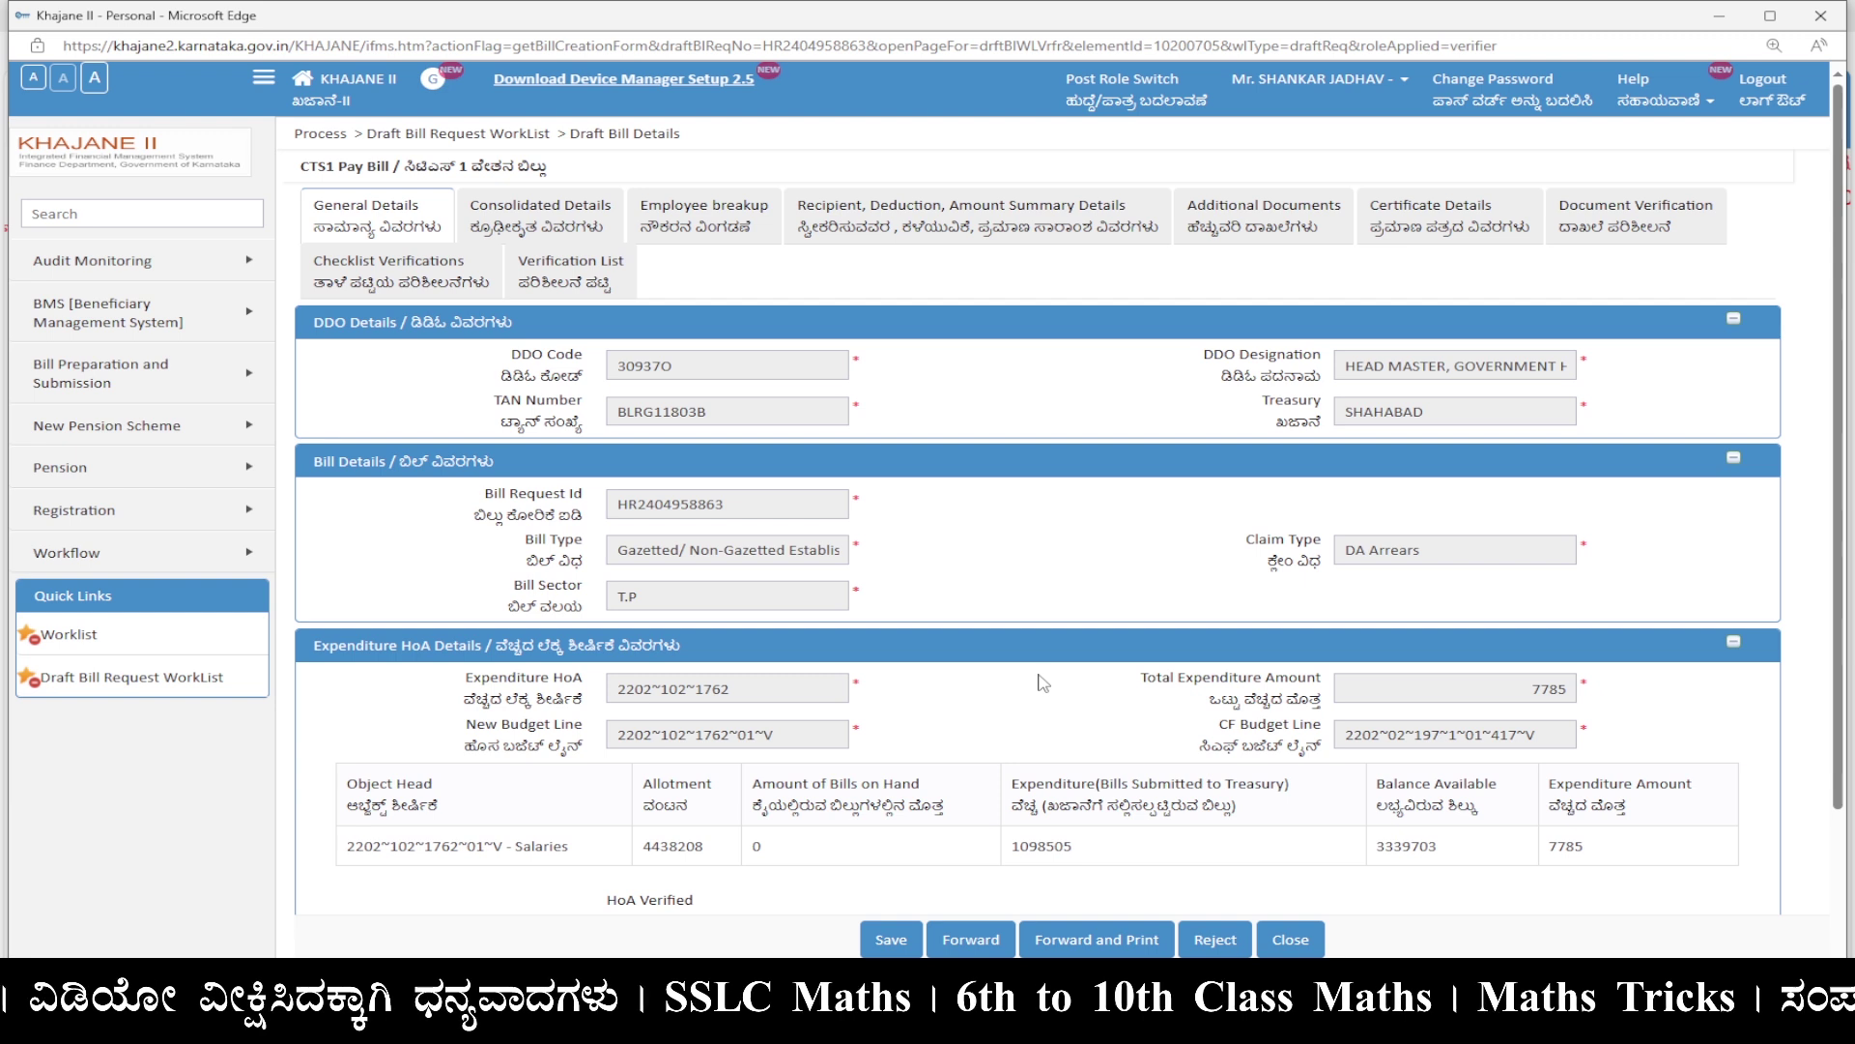
Review consolidated and employee breakup details, then tick Recipient and Amount Details Verified (payable 7785).
left_click(520, 215)
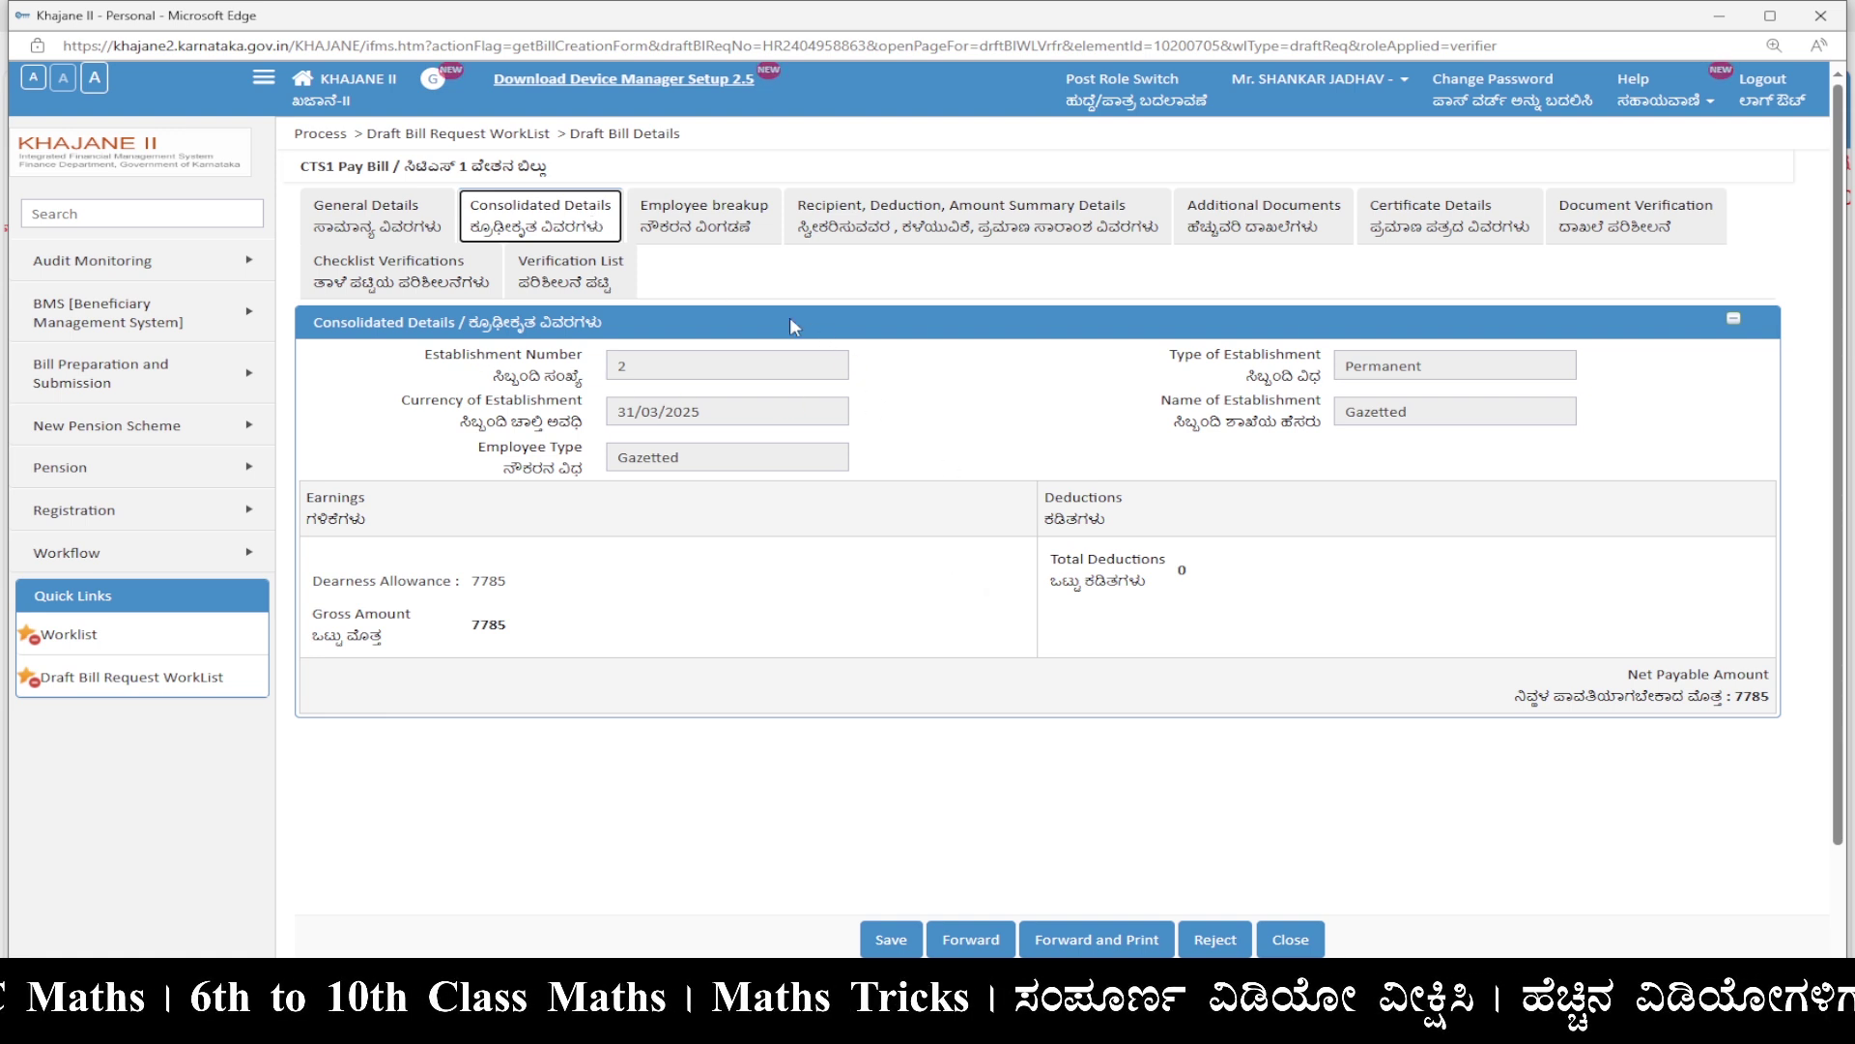
left_click(720, 235)
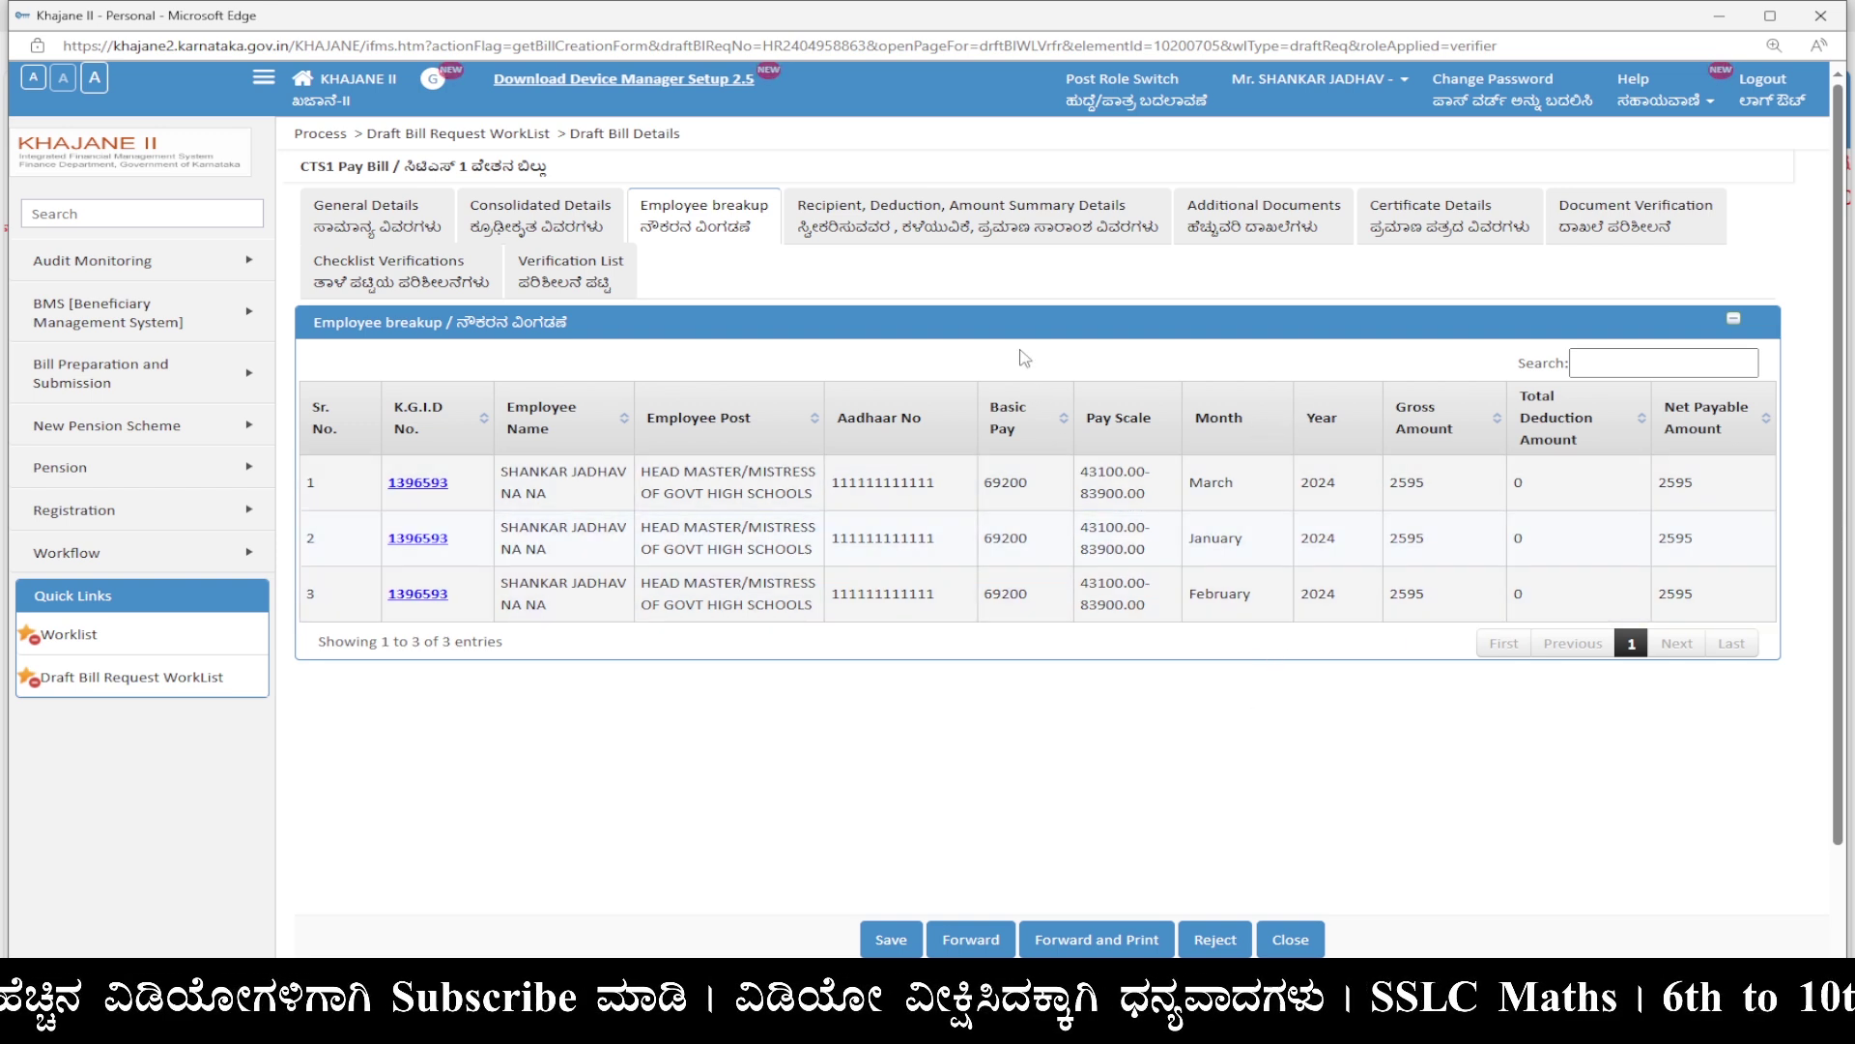
left_click(928, 228)
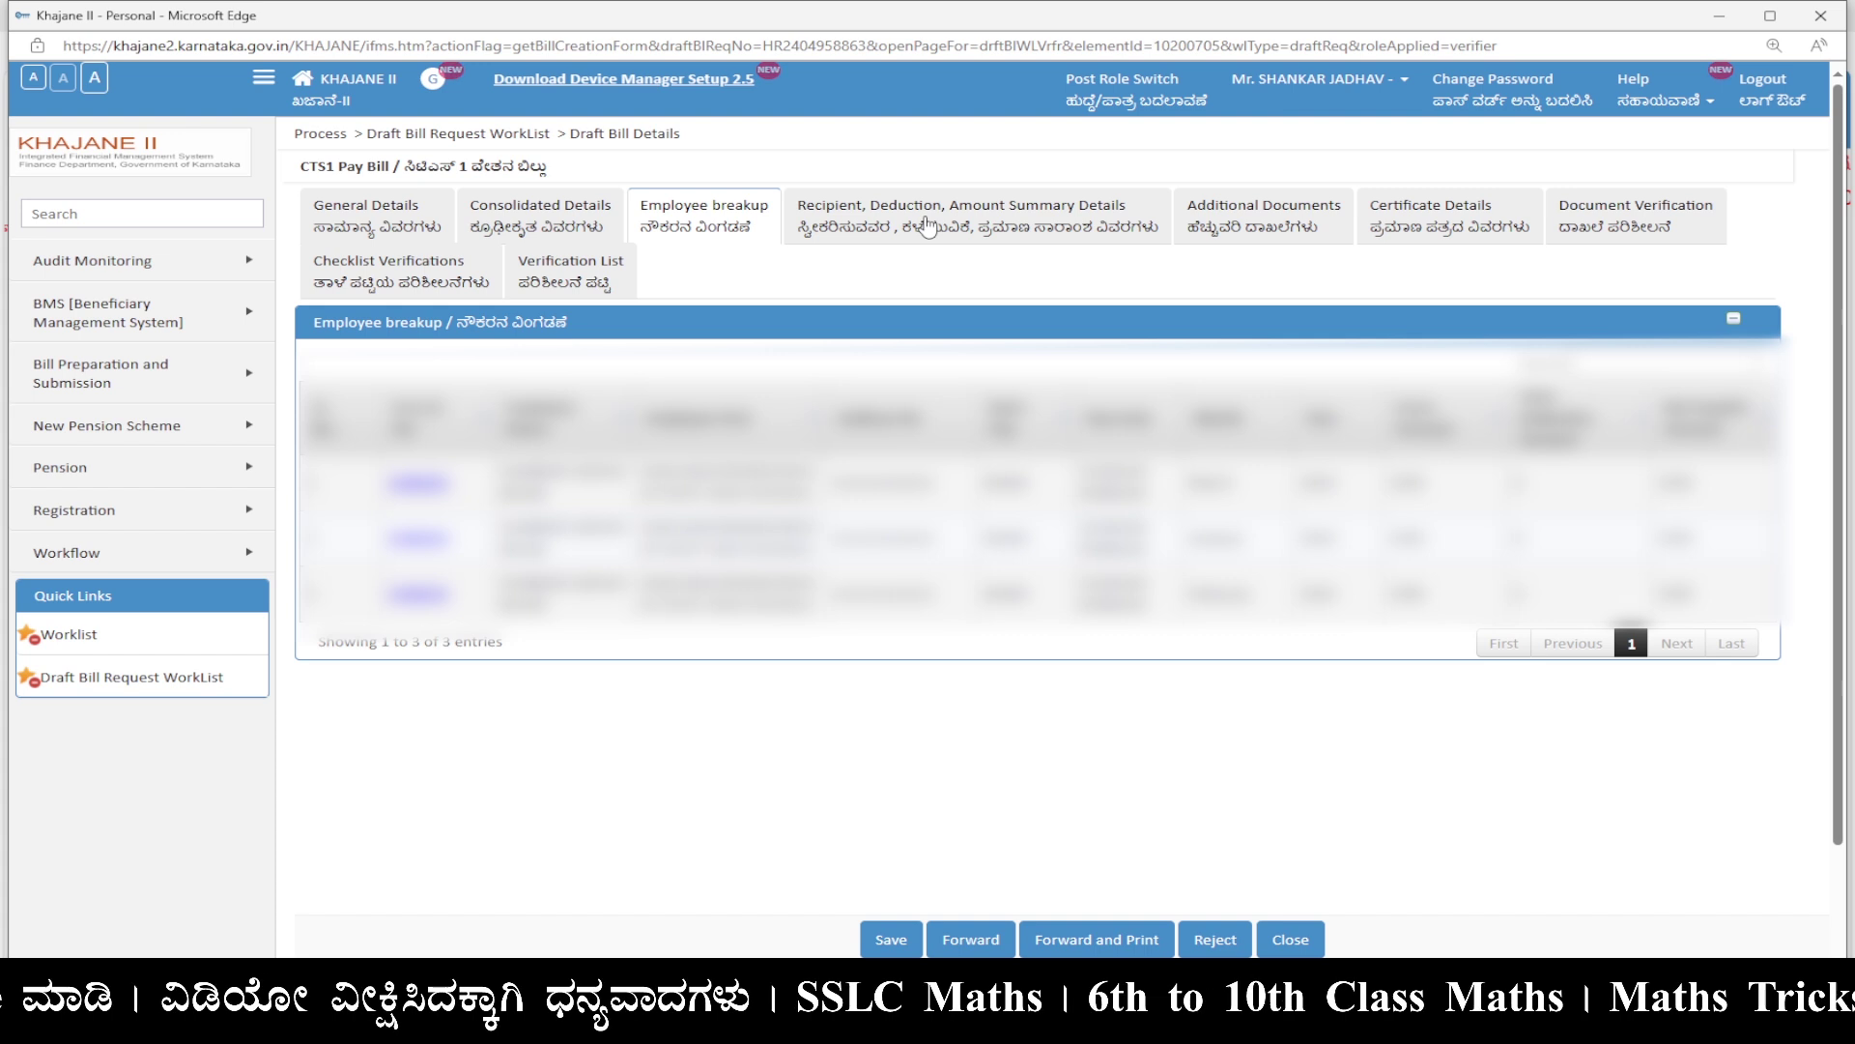
left_click(928, 227)
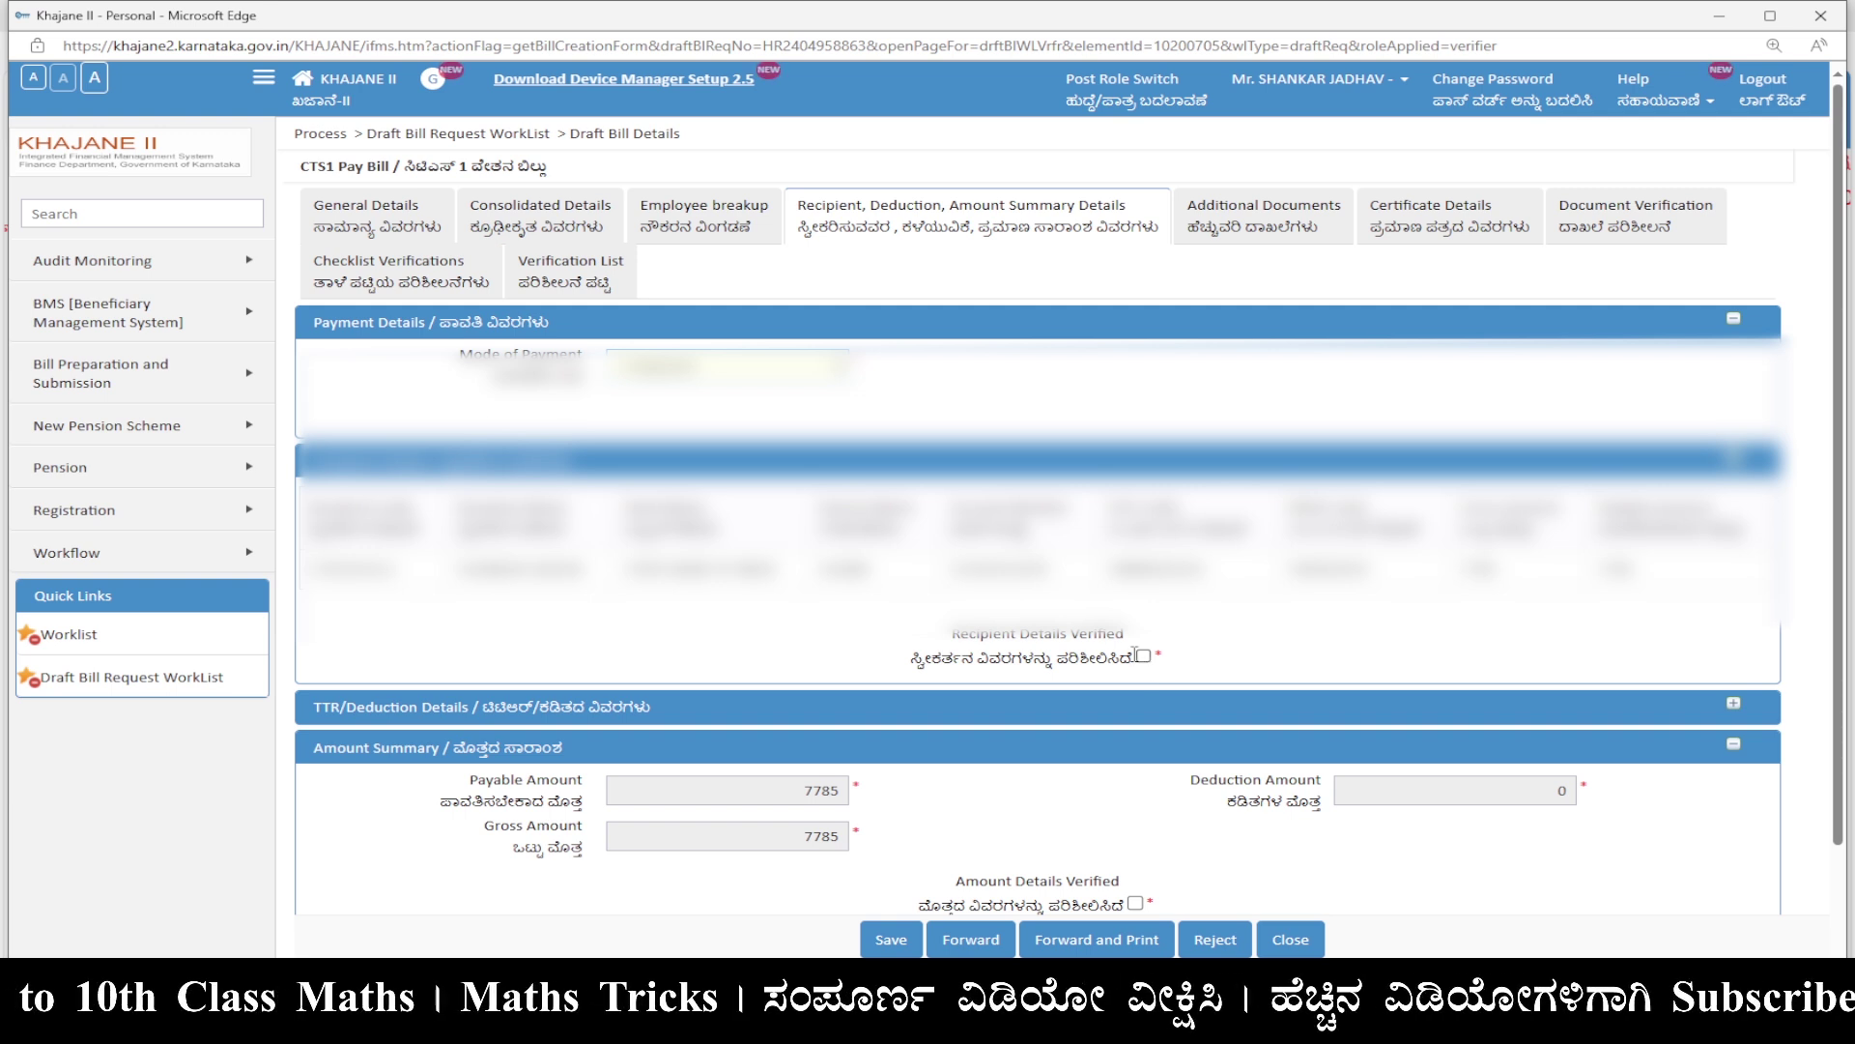
left_click(1146, 658)
scroll(1152, 667, "down", 2)
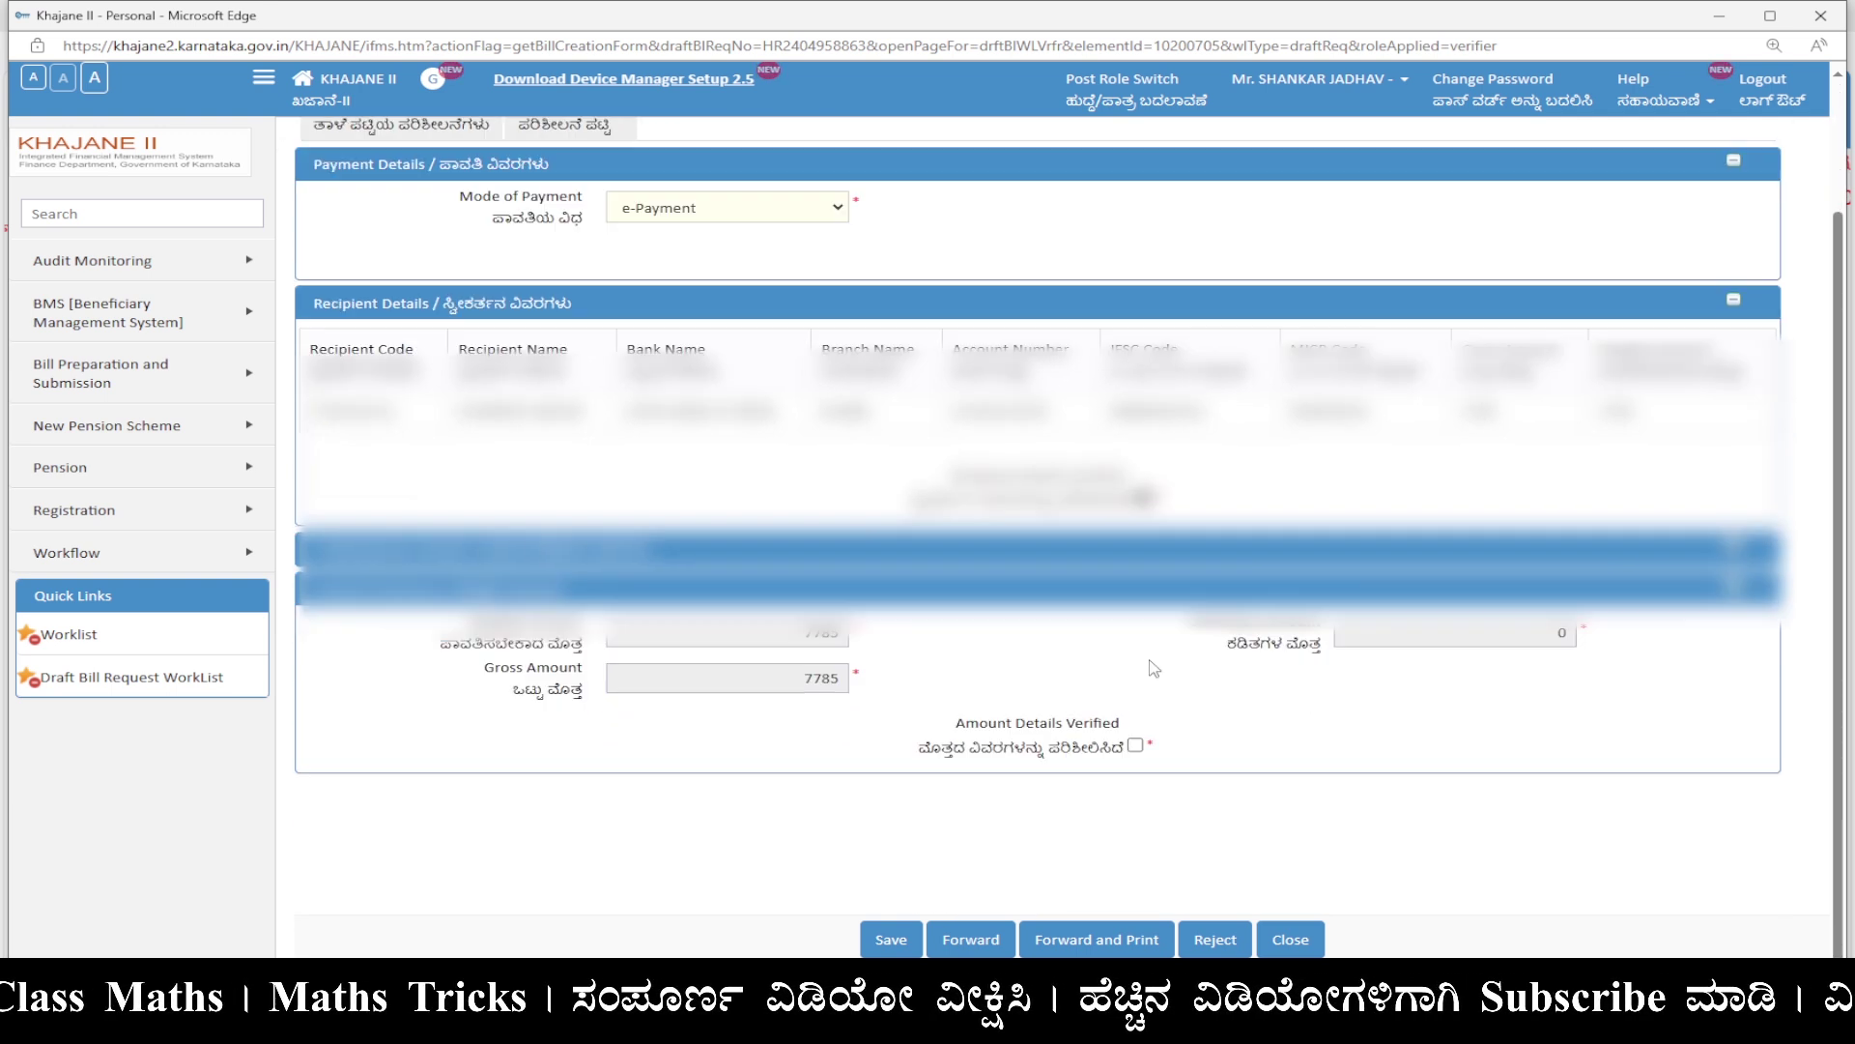
left_click(1136, 749)
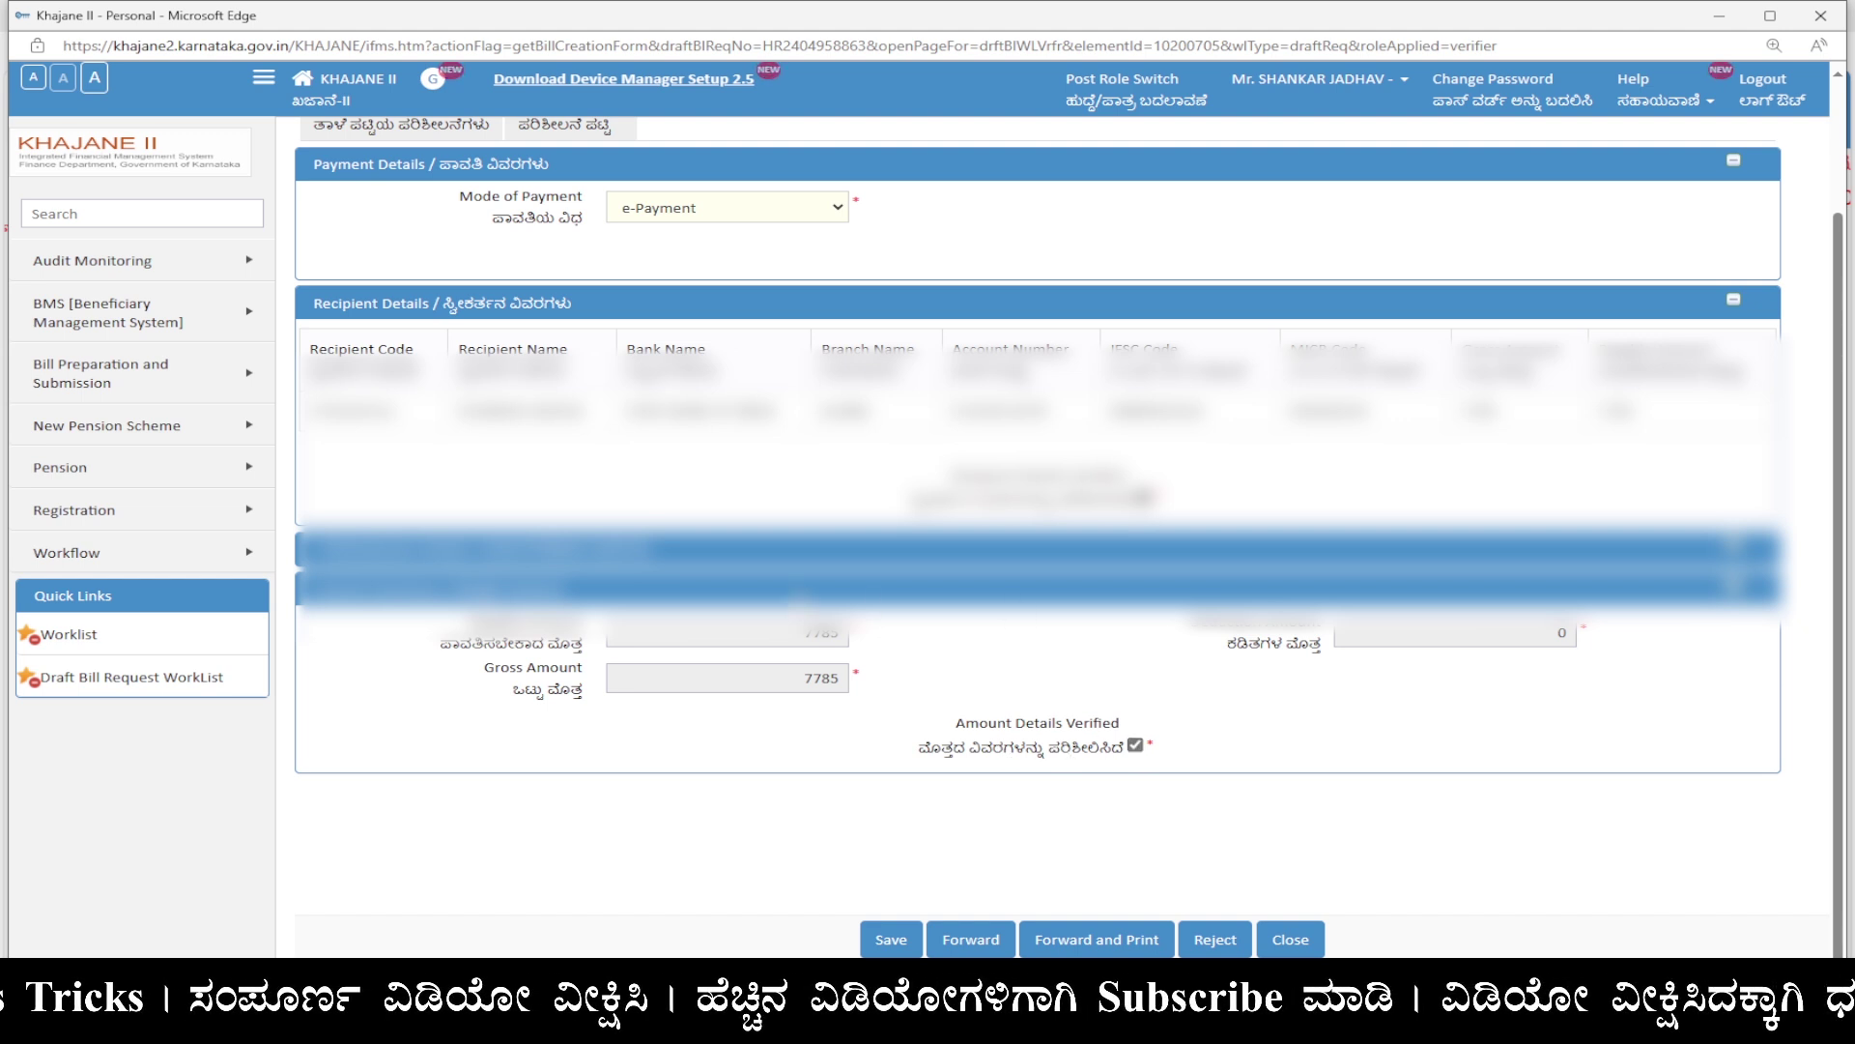
scroll(1164, 378, "up", 2)
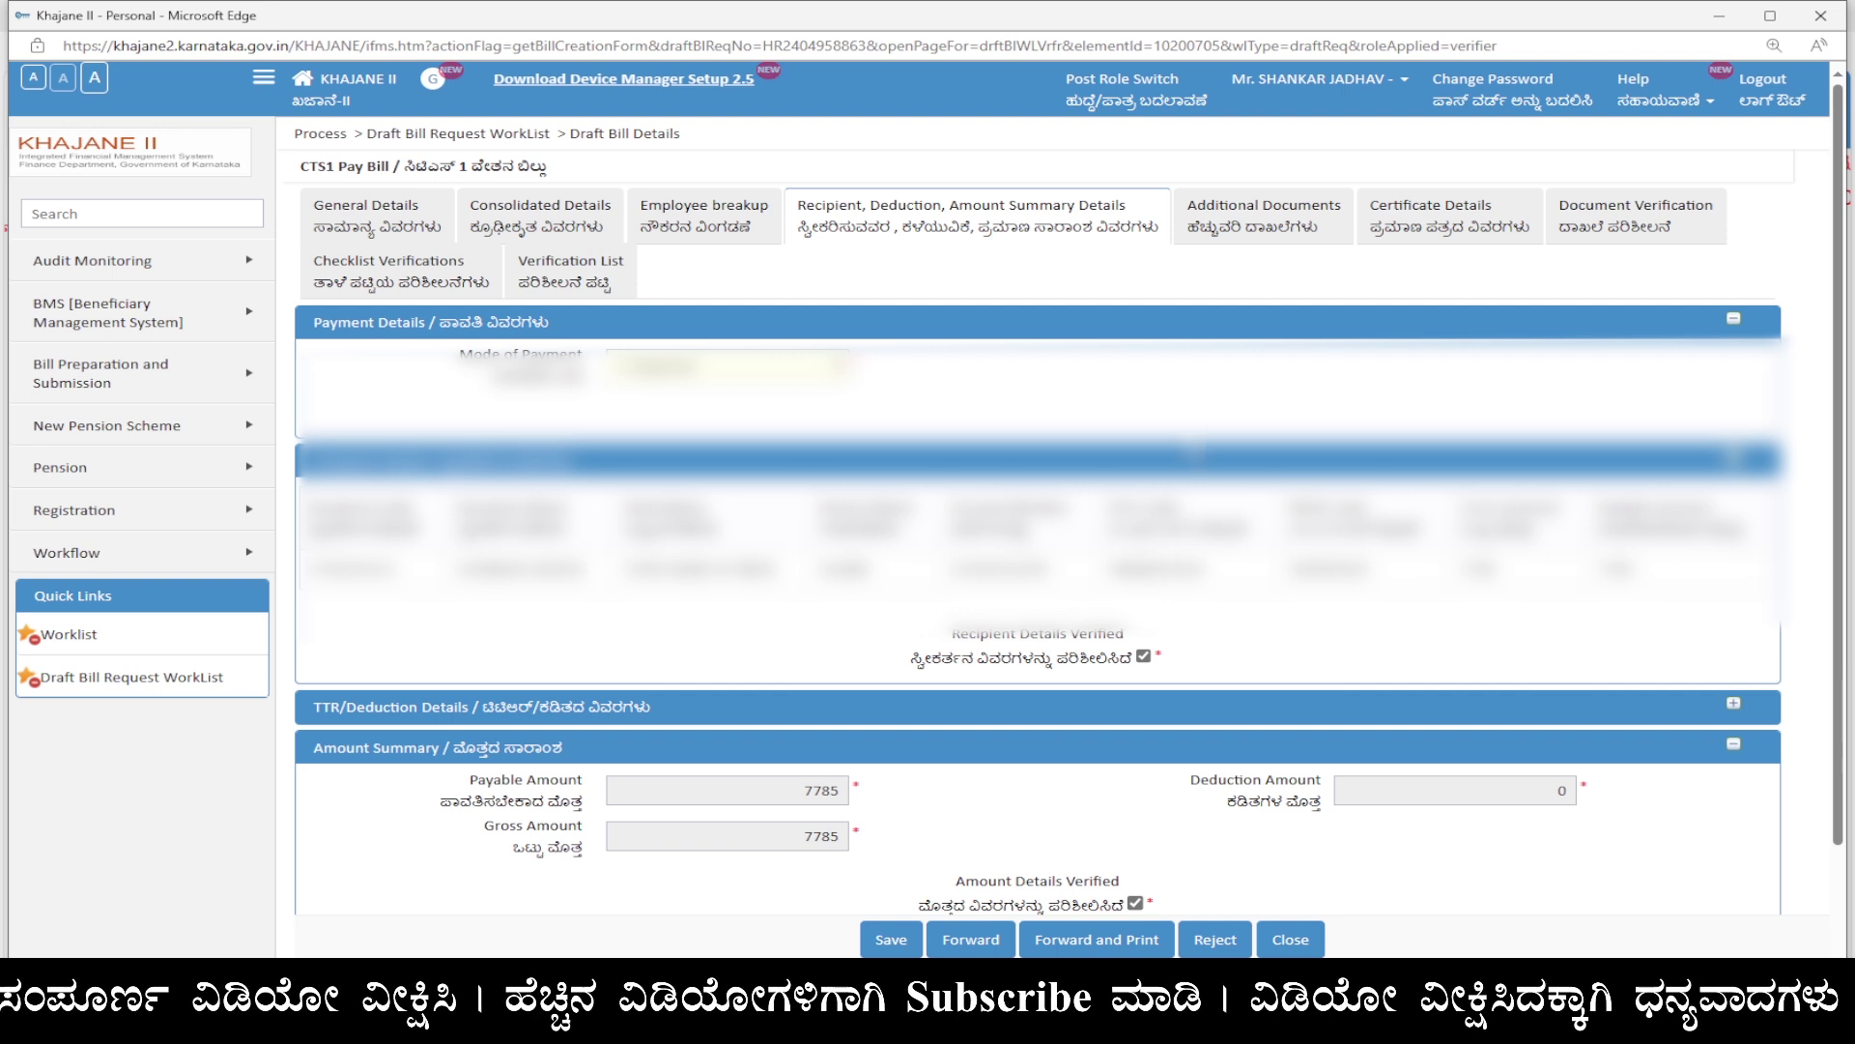
Verify the Sanction/Office Order and Annexure A, send the Sanction's physical copy, and confirm all six checks show Verified.
left_click(1292, 232)
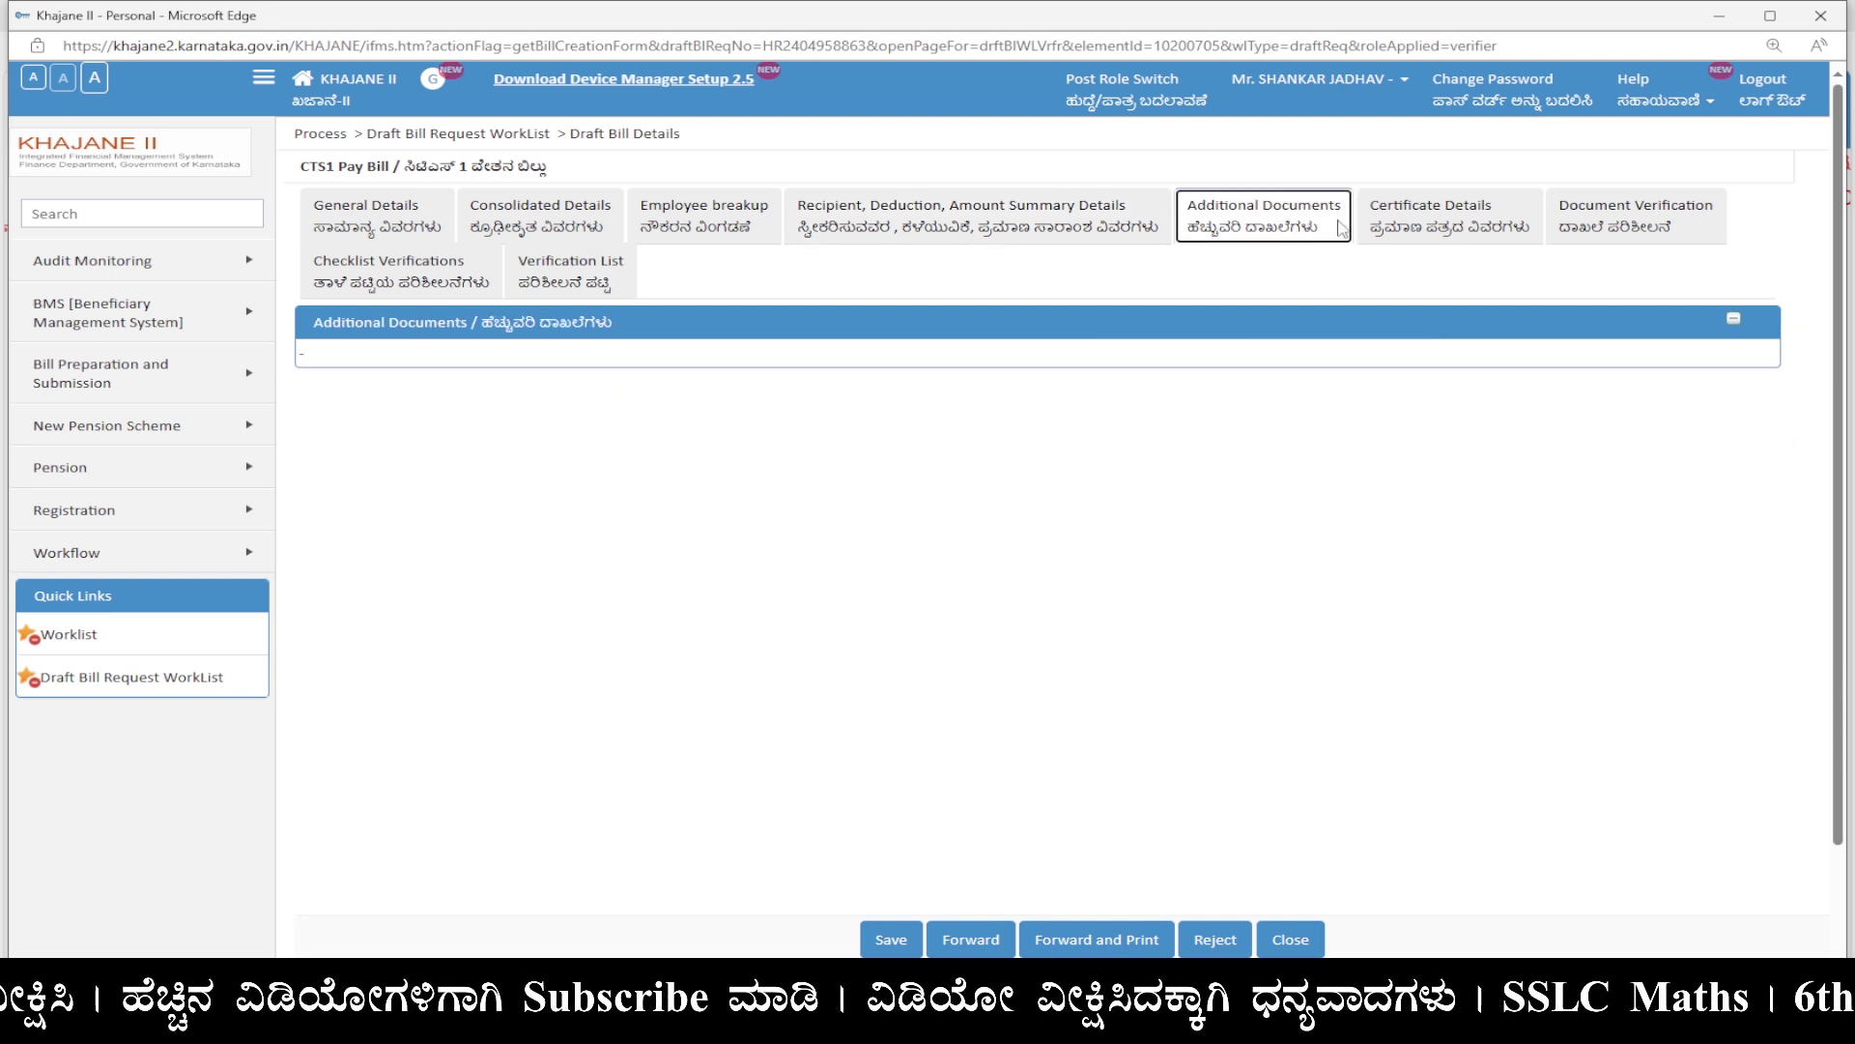
left_click(1450, 229)
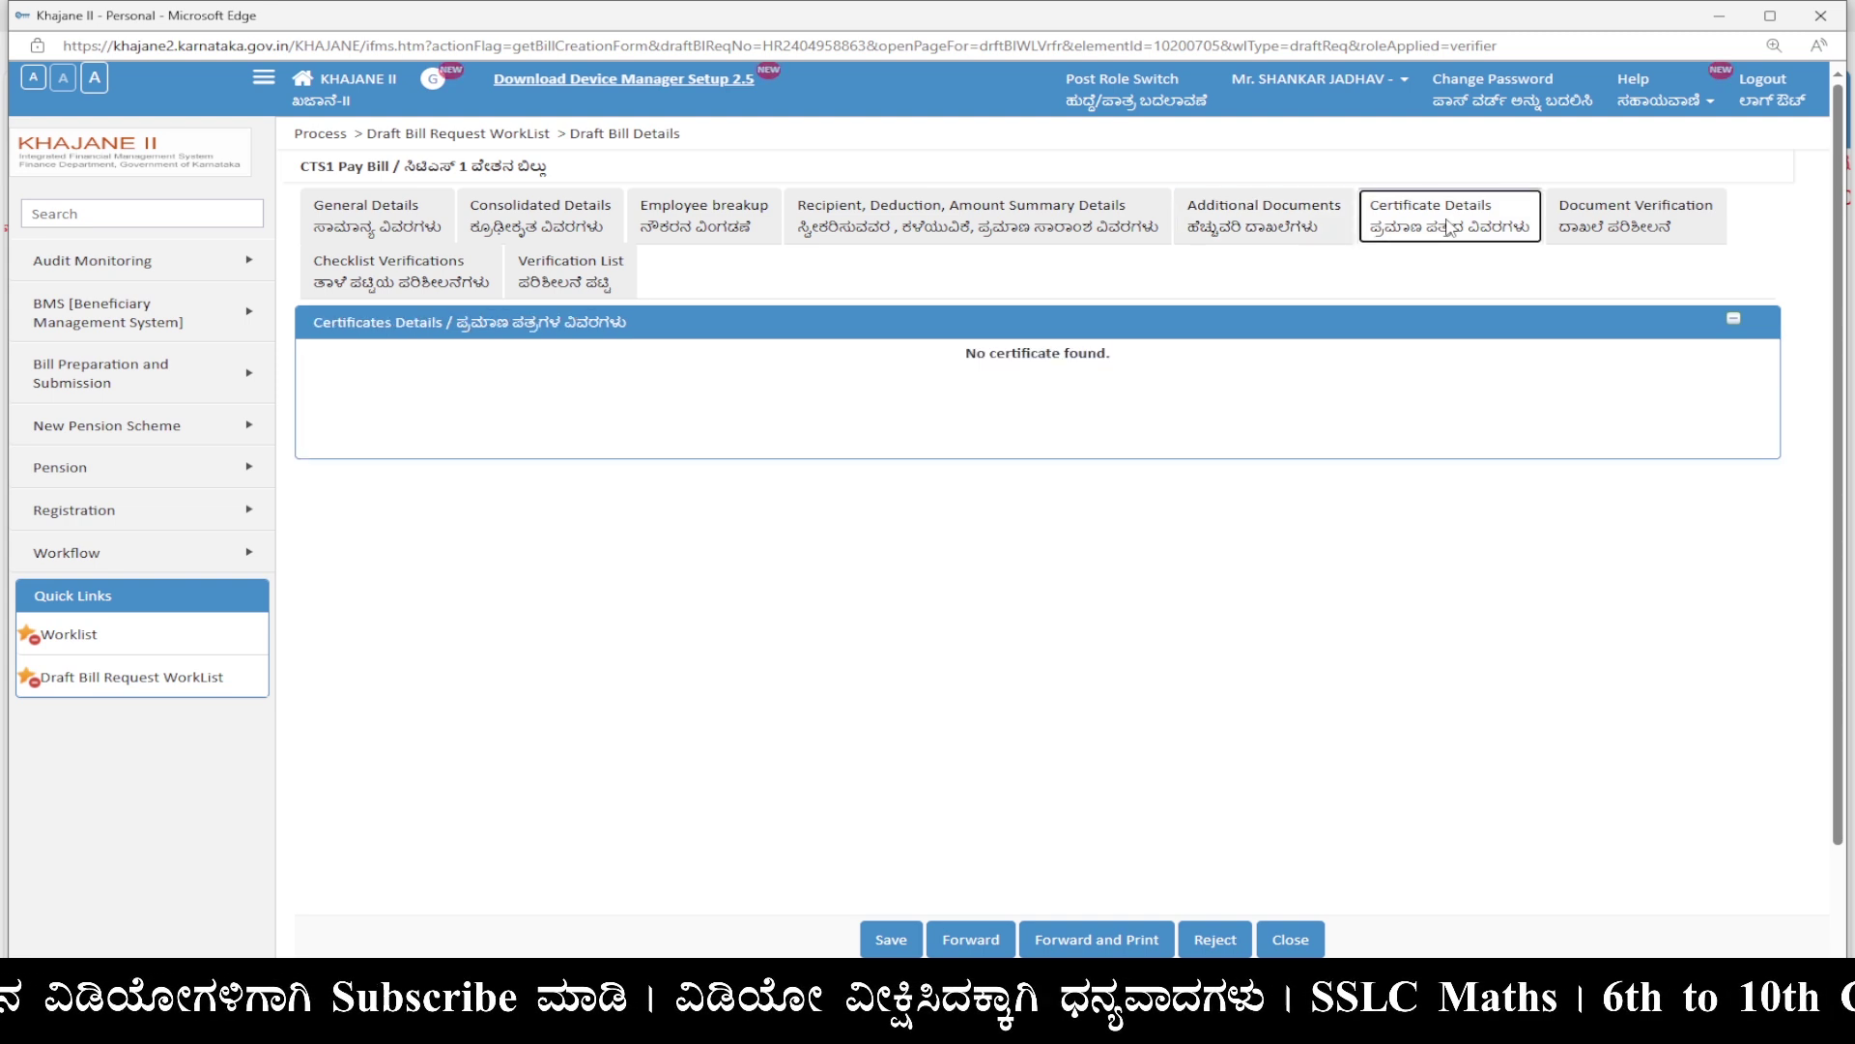
left_click(1604, 227)
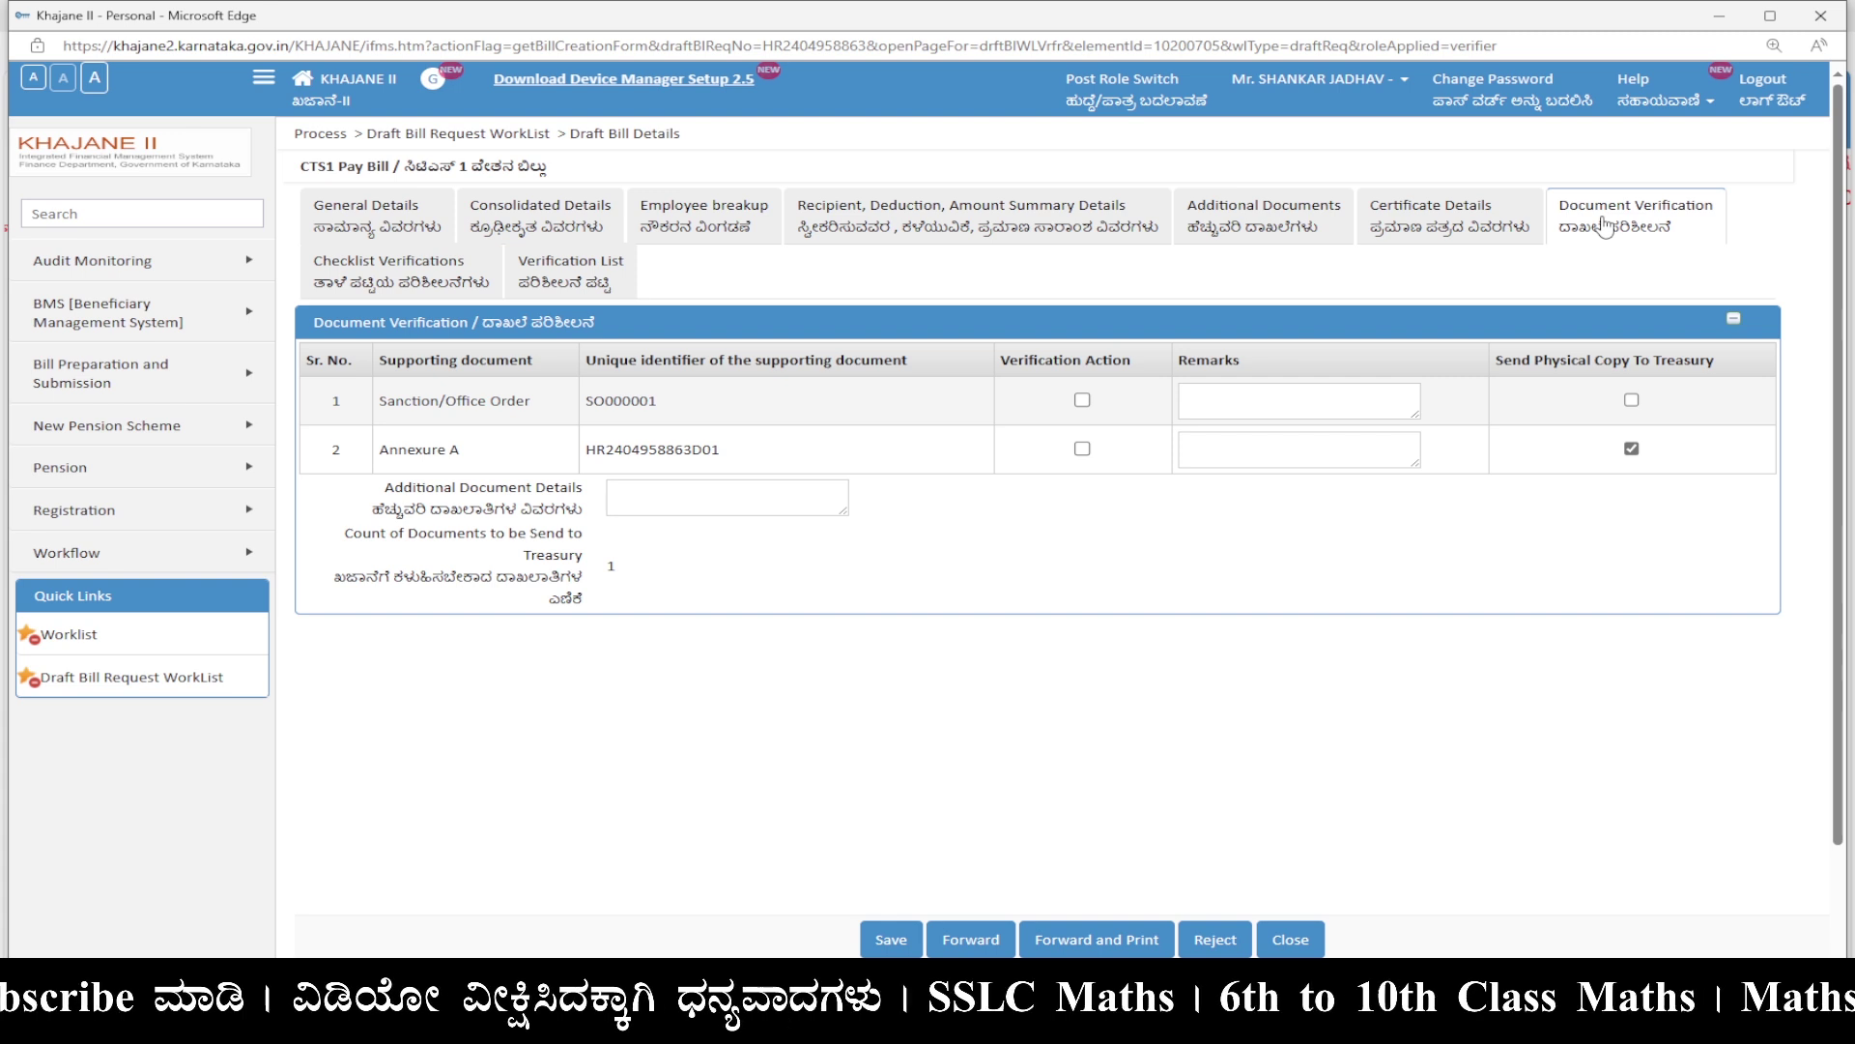
left_click(1083, 399)
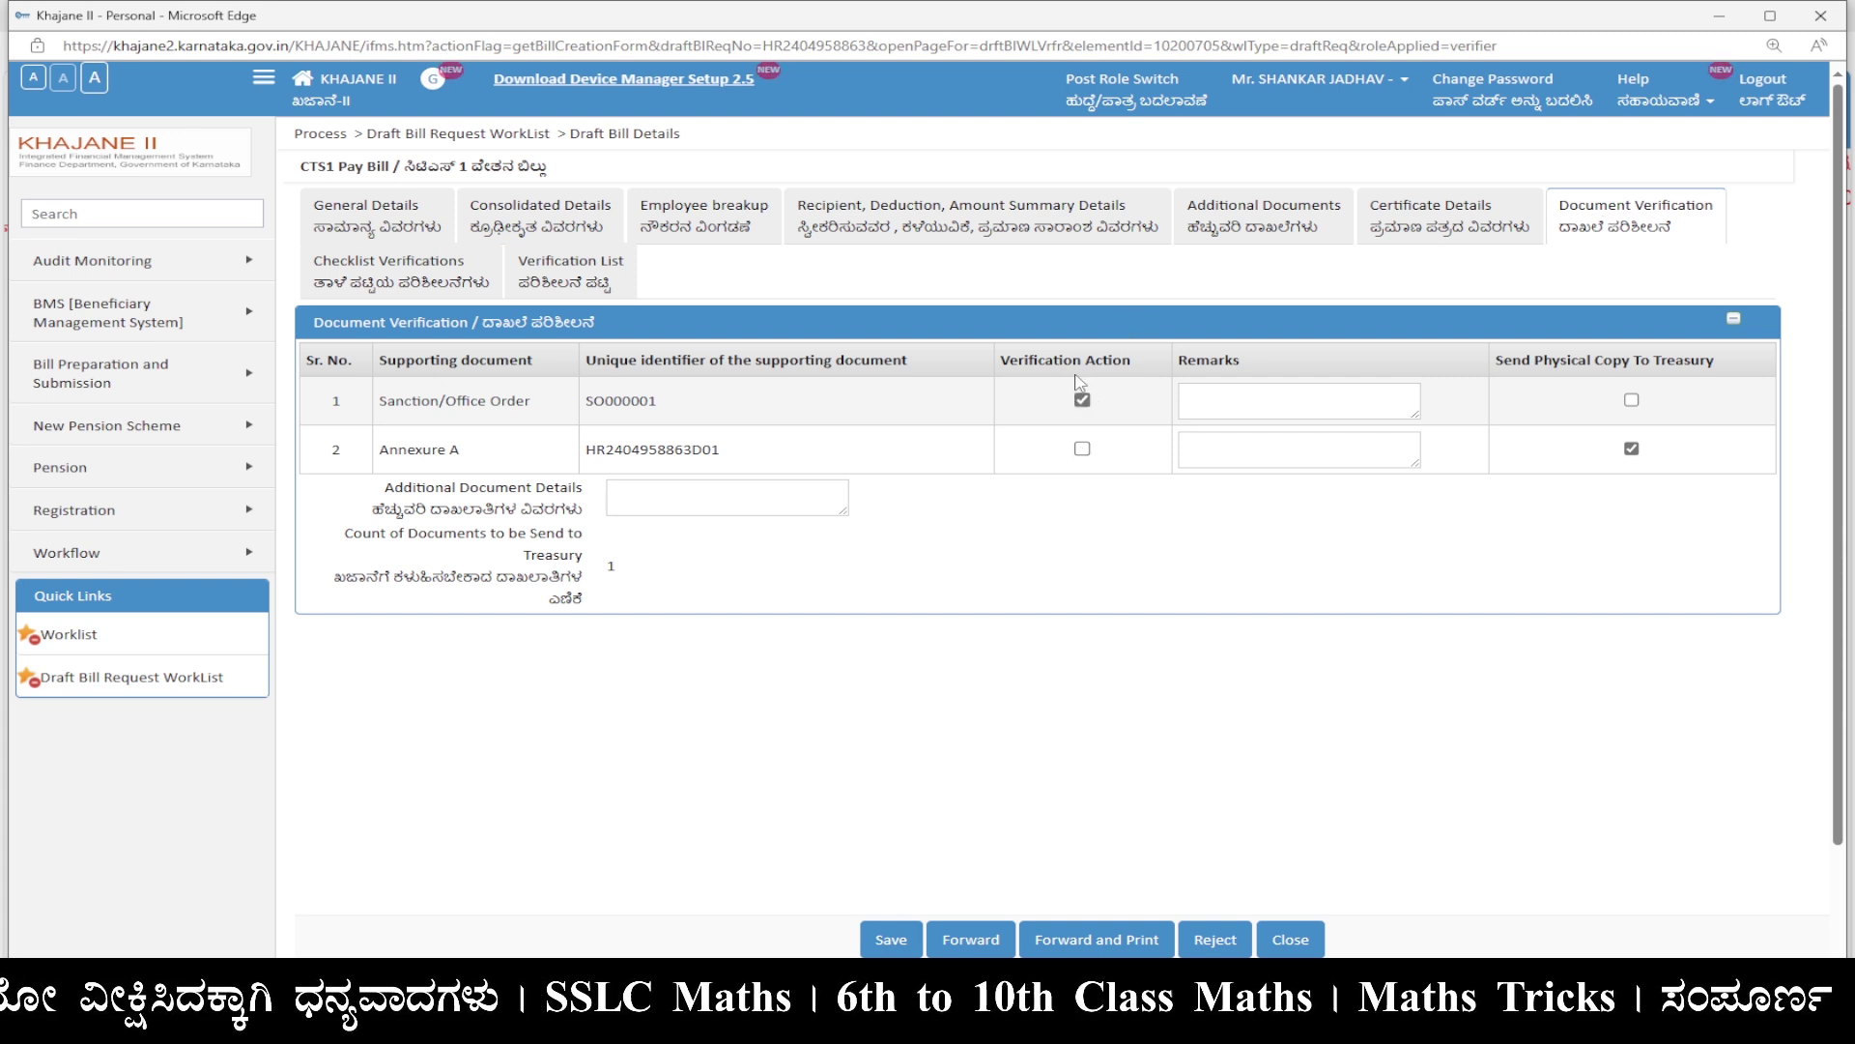
left_click(1083, 450)
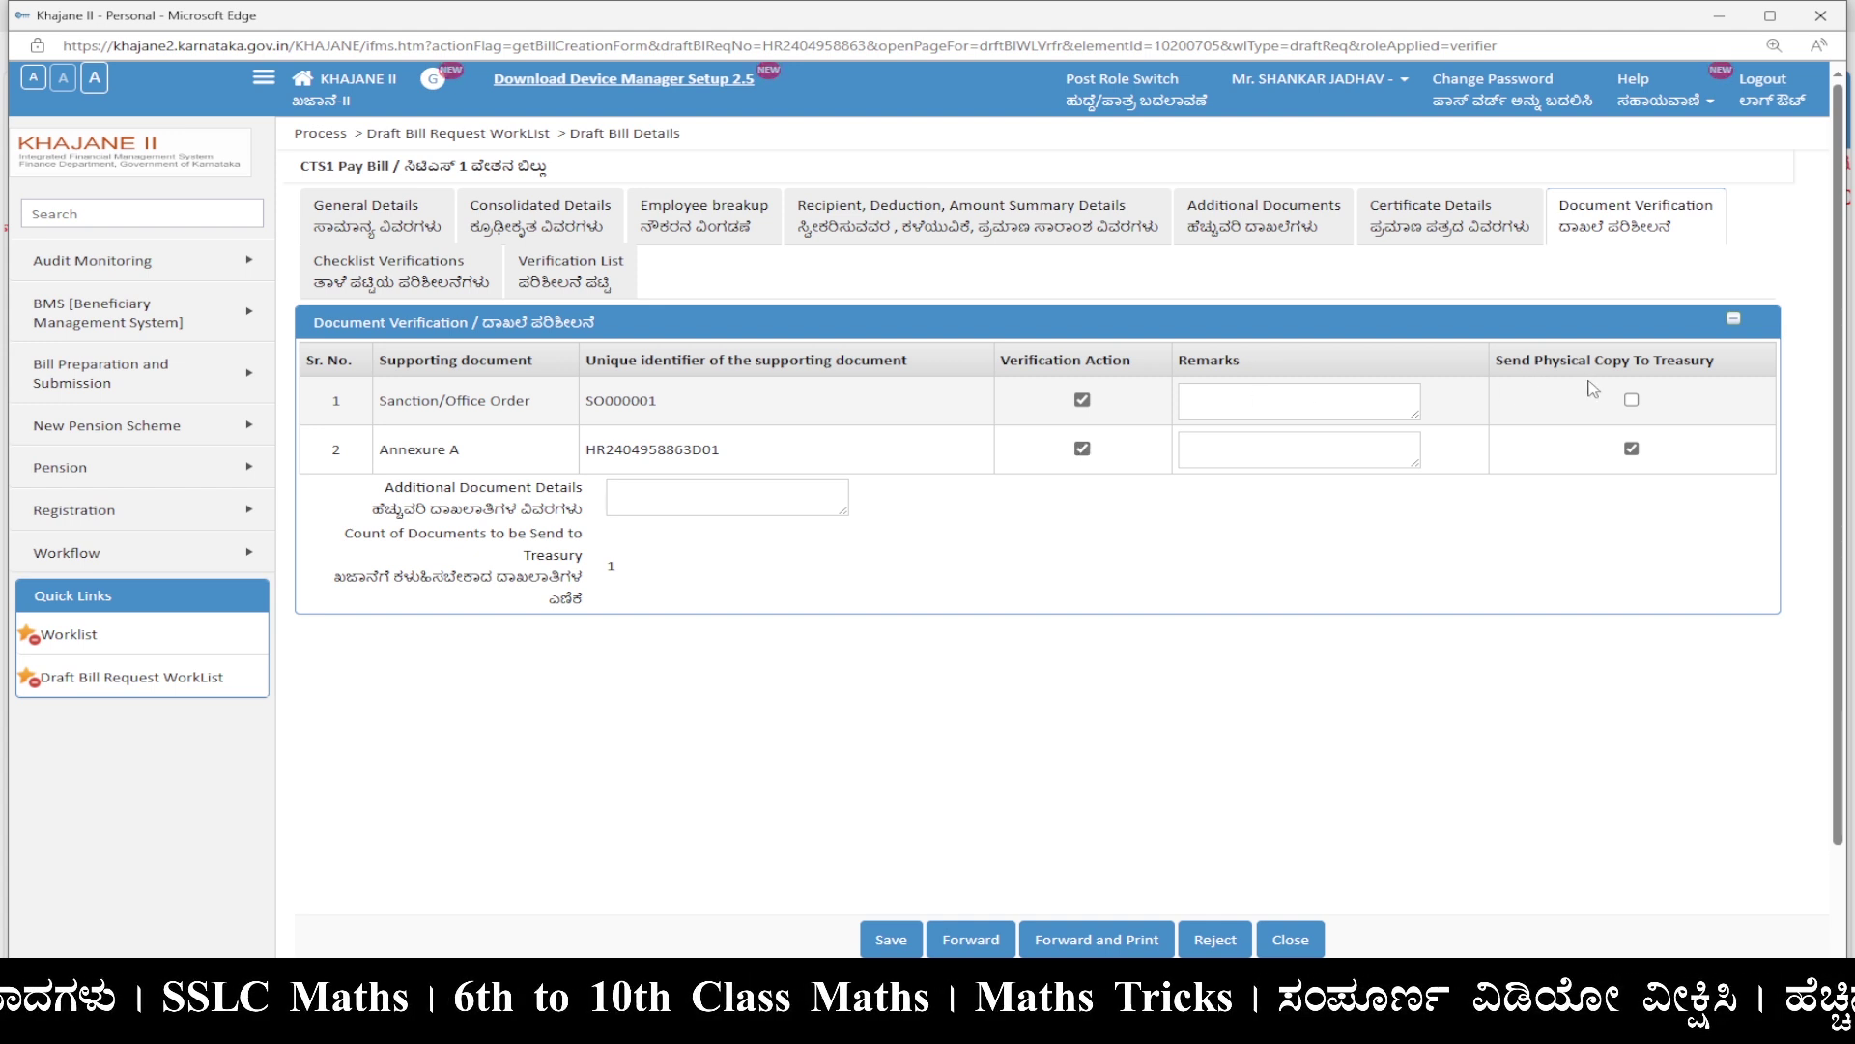
left_click(1632, 403)
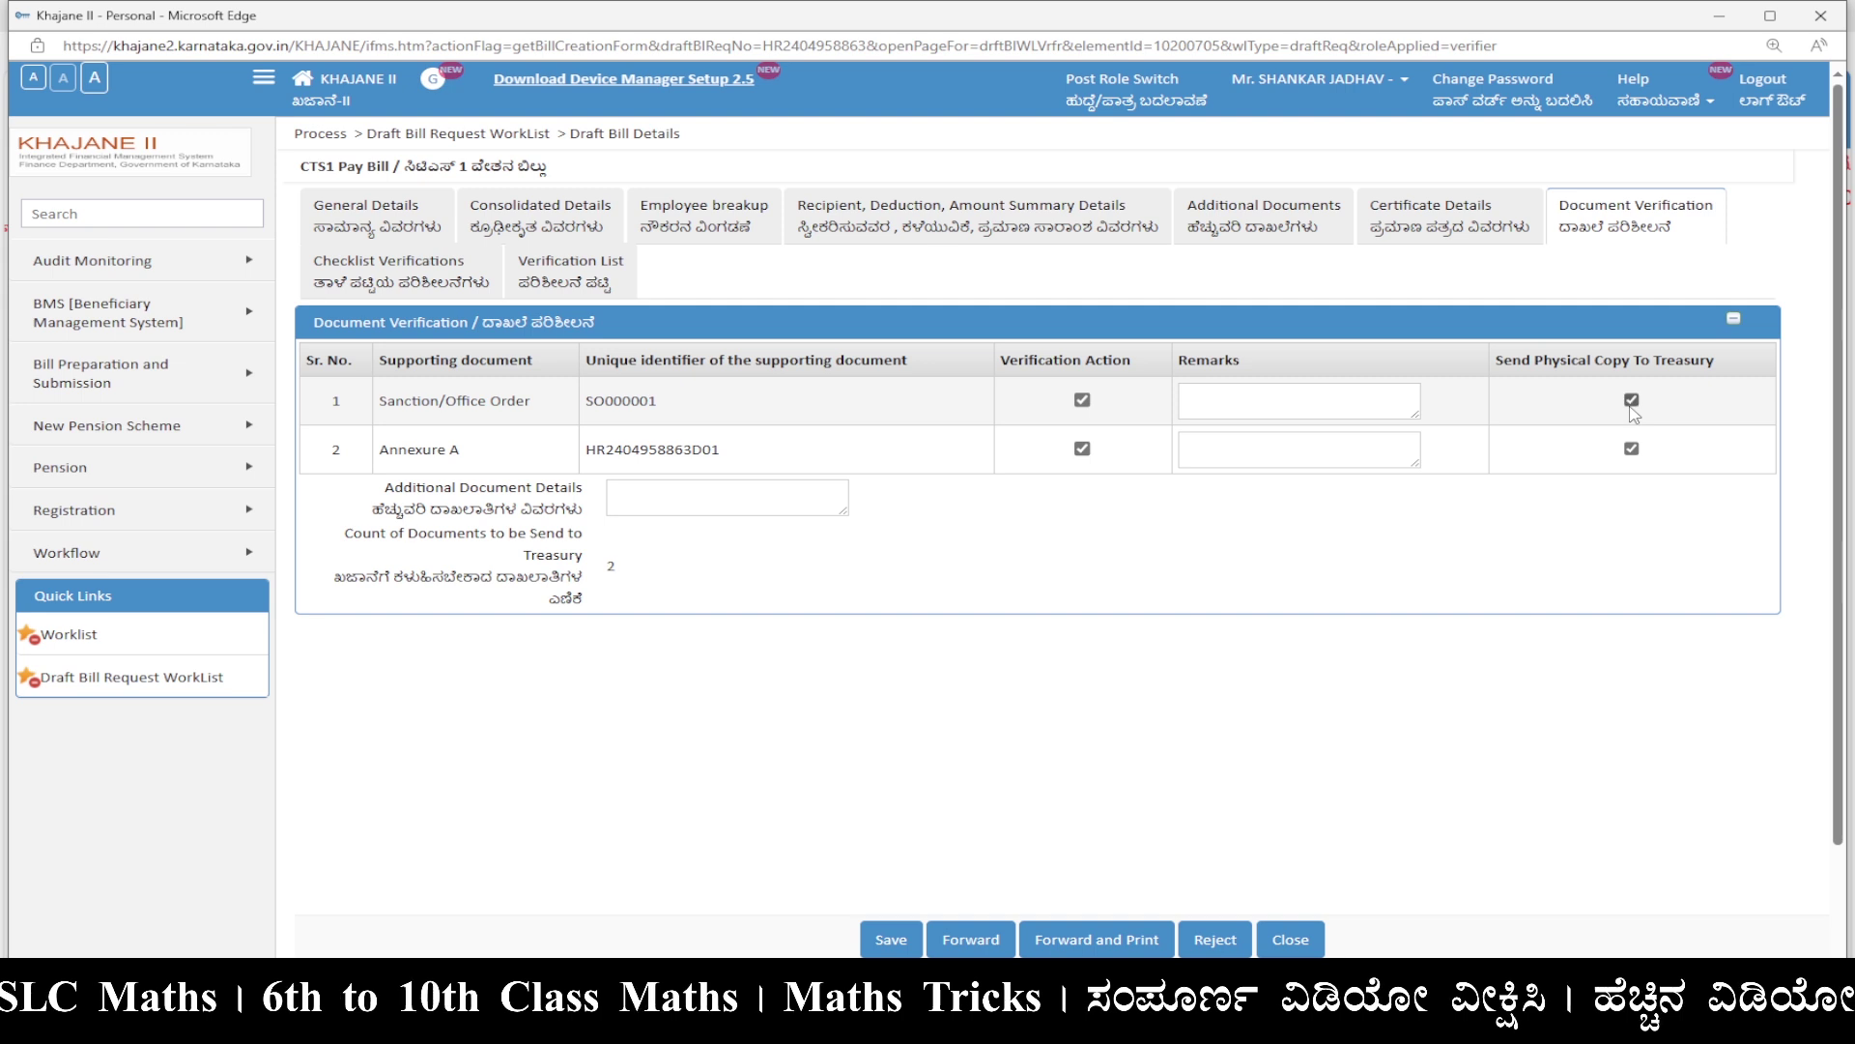
left_click(436, 281)
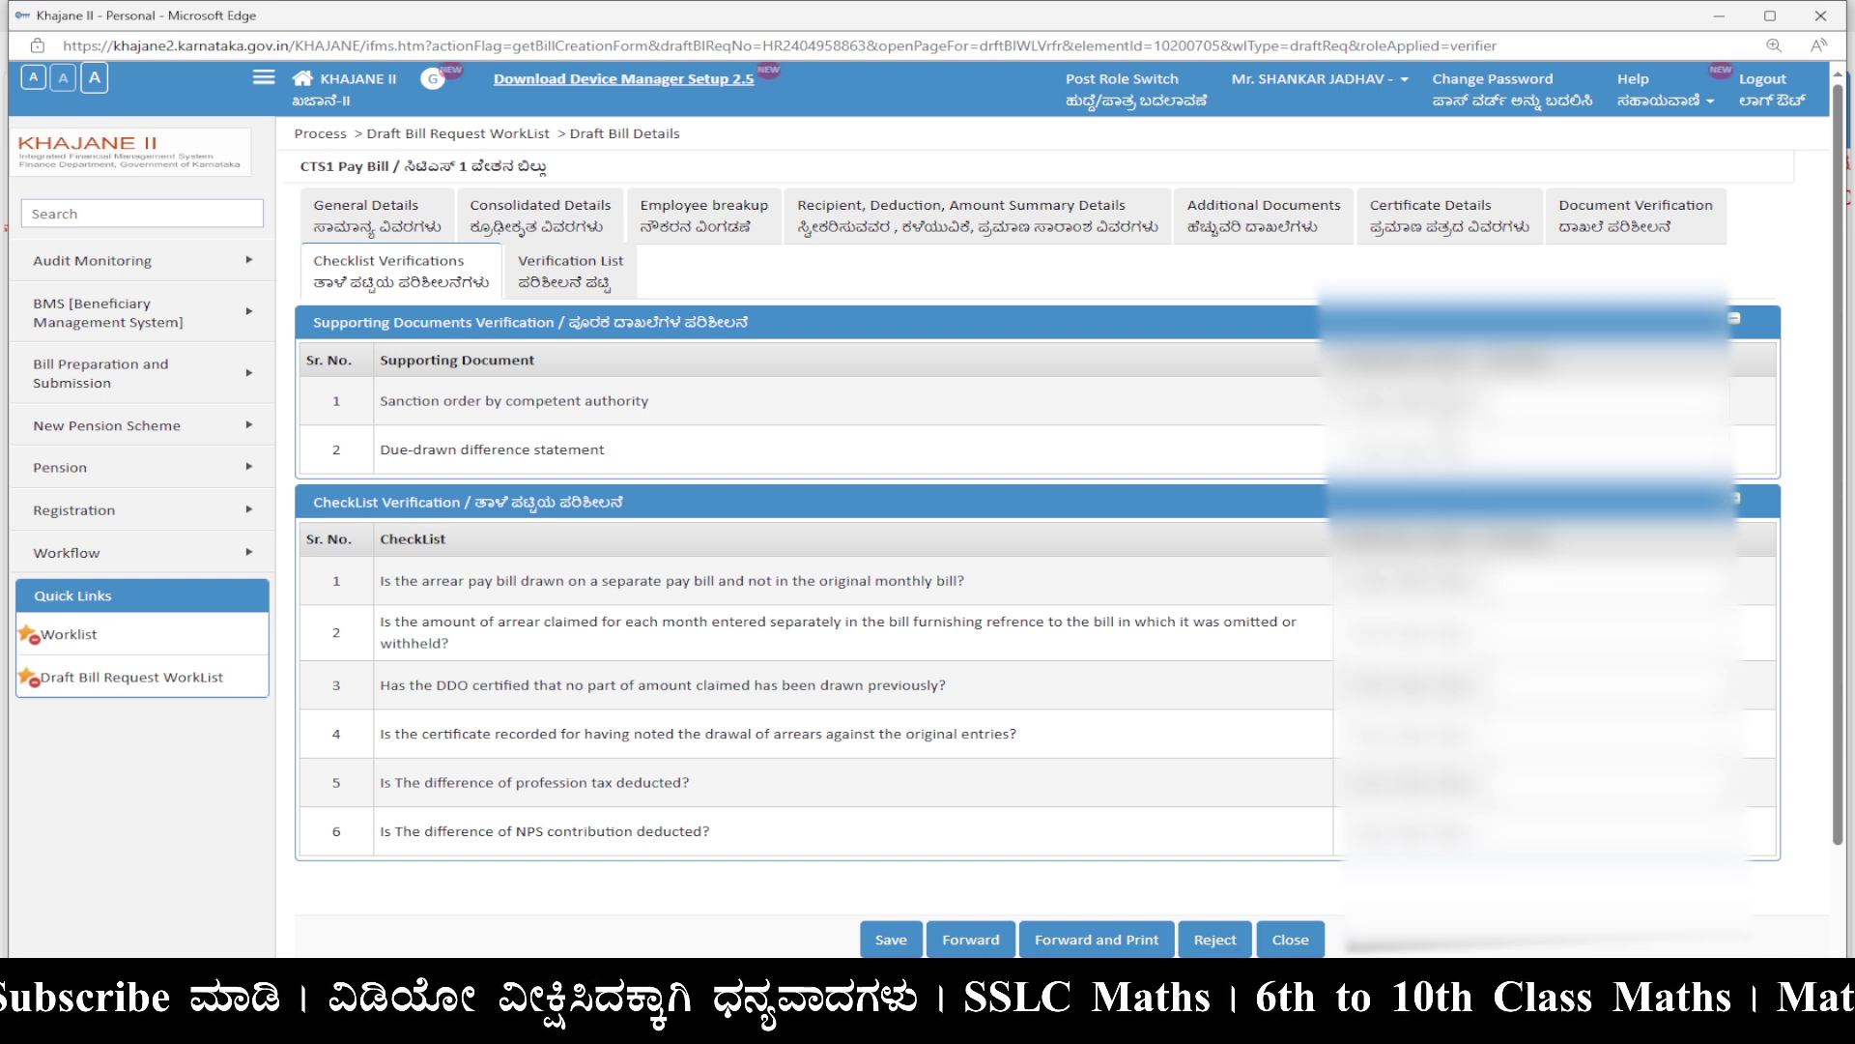
left_click(596, 281)
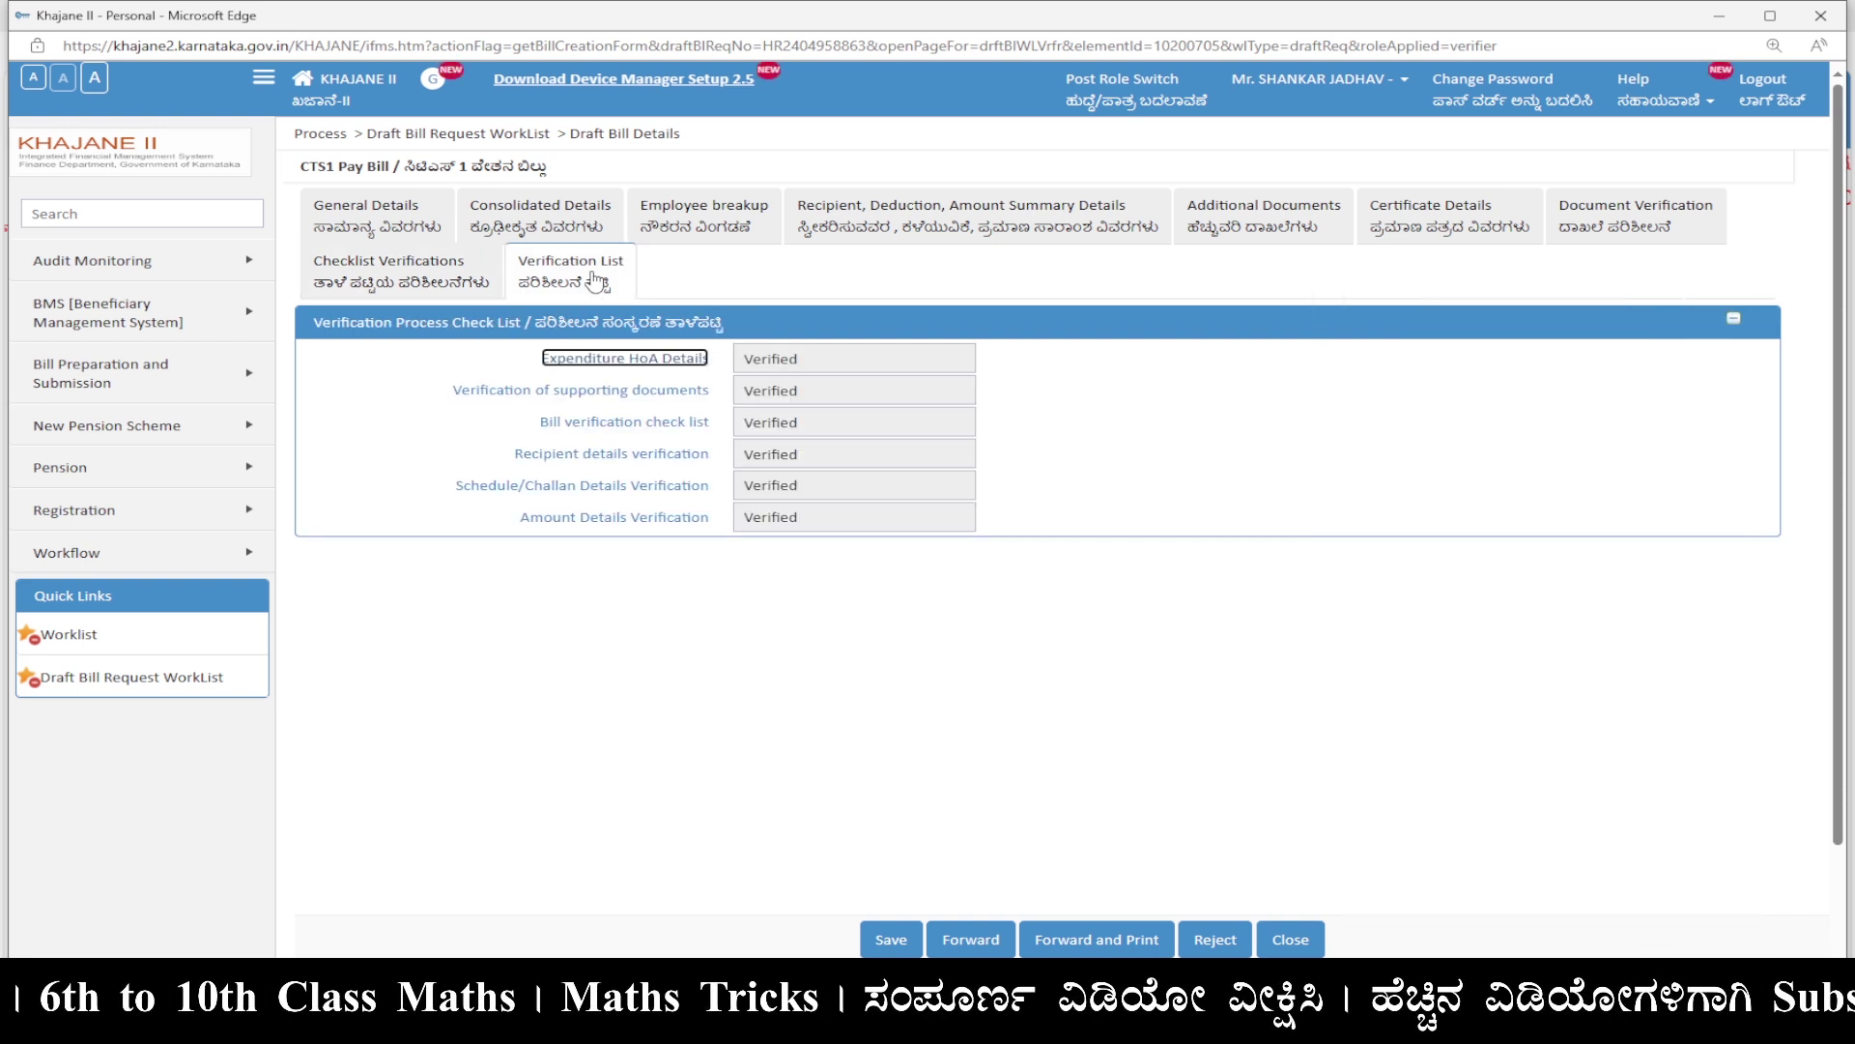